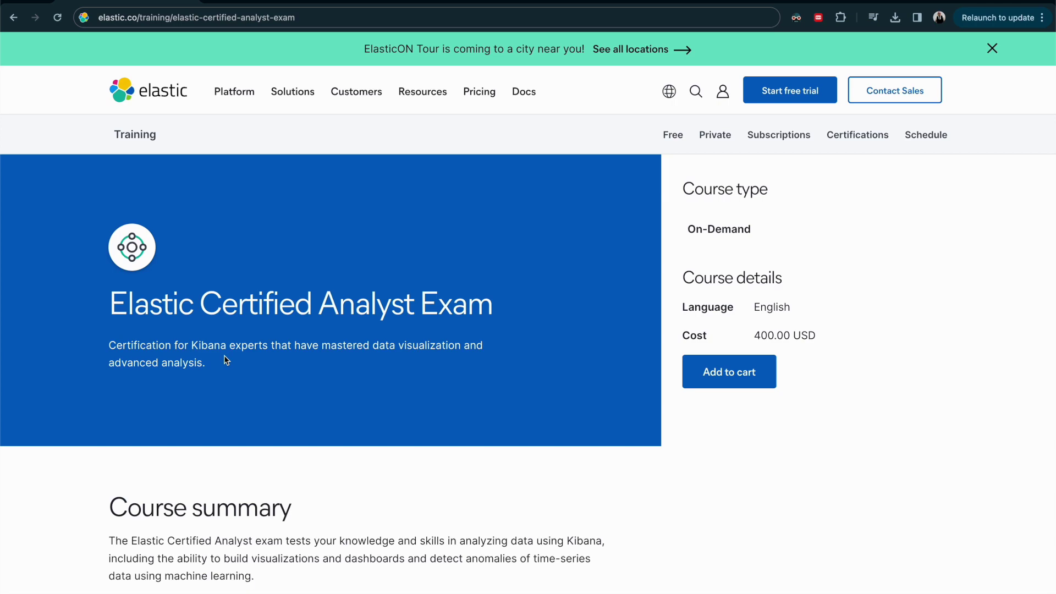
- Review the exam topics and highlight the "Define and use spaces in Kibana" objective and the Visualizing Data objectives preceding it
{"action": "scroll", "coordinate": [339, 440], "scroll_direction": "down", "scroll_amount": 12}
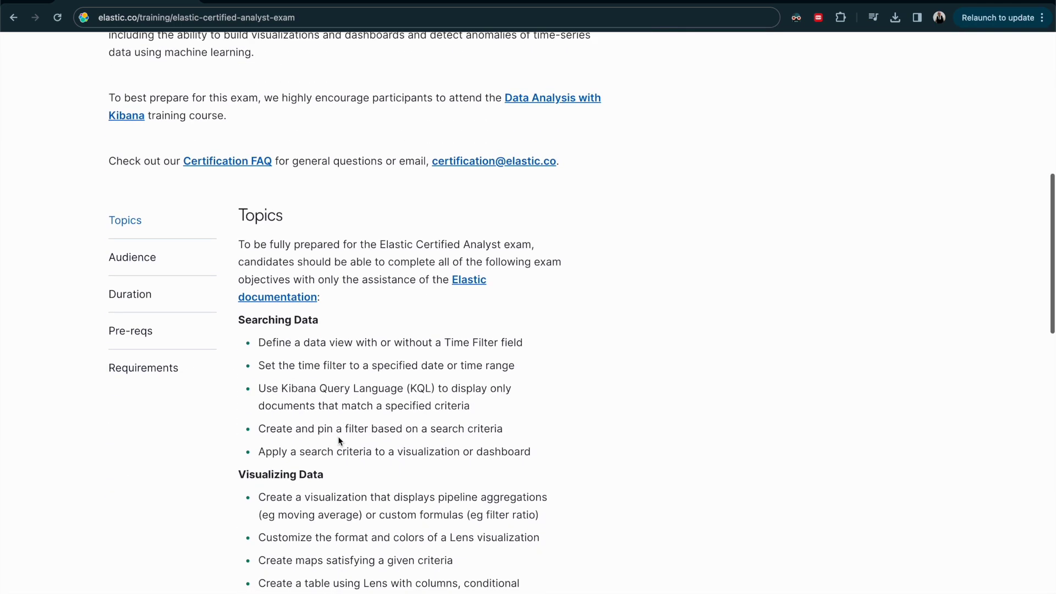
{"action": "scroll", "coordinate": [339, 440], "scroll_direction": "down", "scroll_amount": 3}
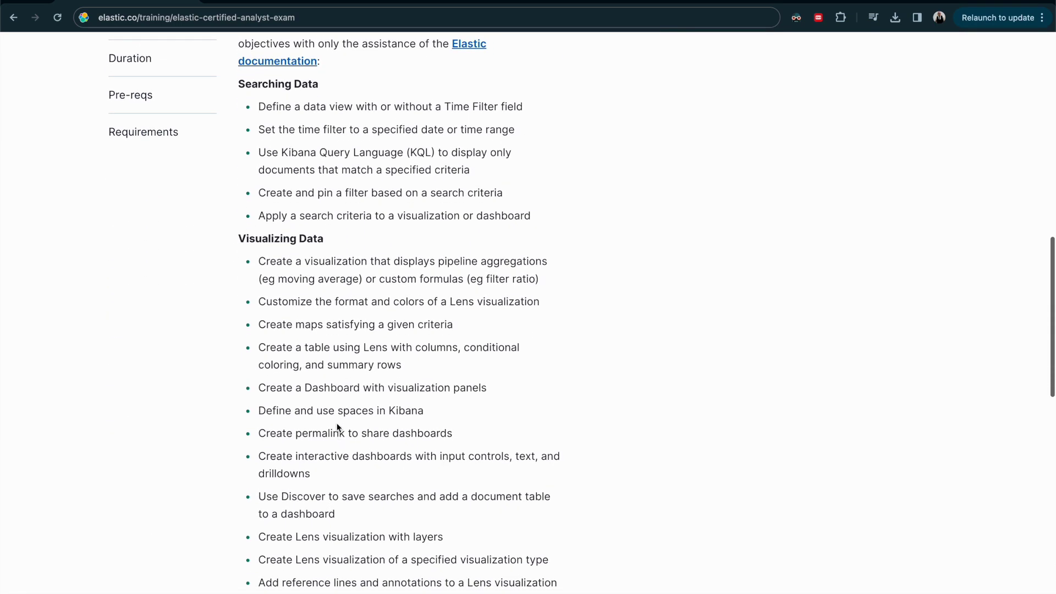
{"action": "triple_click", "coordinate": [317, 412]}
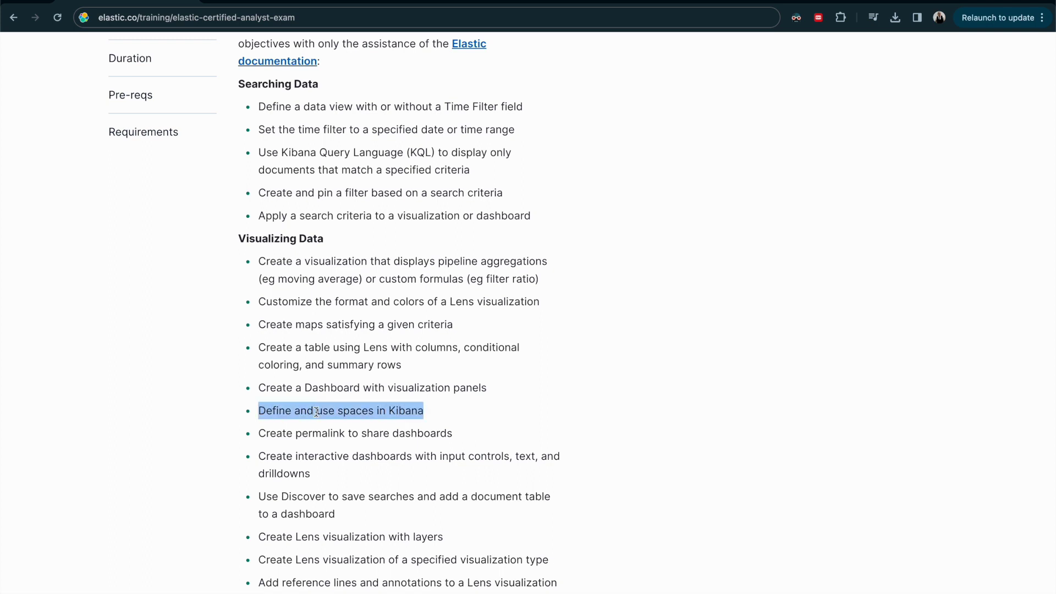
{"action": "left_click_drag", "start_coordinate": [483, 388], "coordinate": [272, 132]}
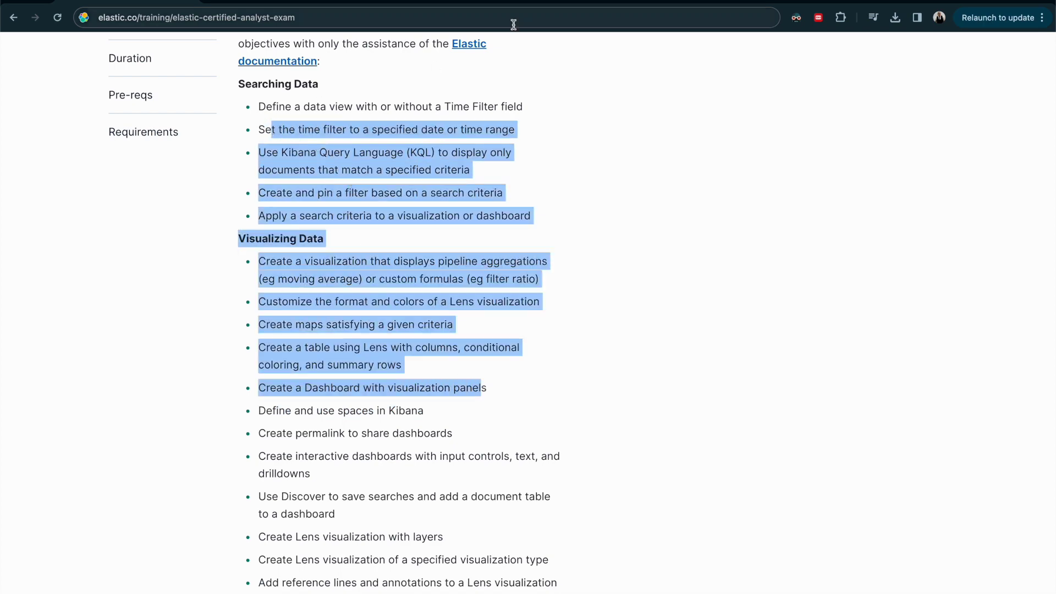
- Look over the YouTube channel's video list and return to the exam page to highlight the "Define and use spaces in Kibana" objective
{"action": "left_click", "coordinate": [537, 4]}
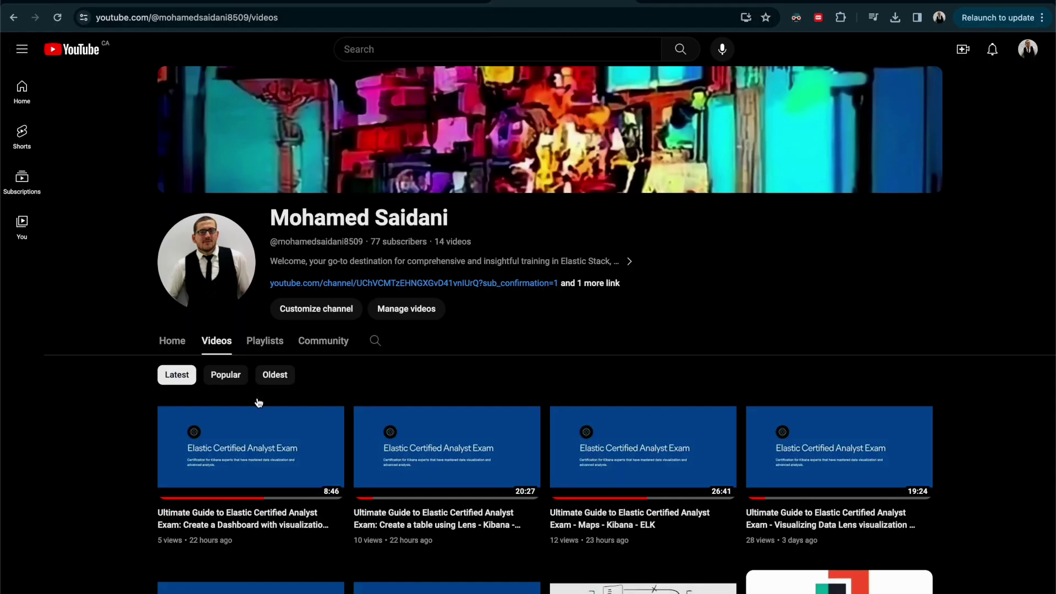
{"action": "scroll", "coordinate": [441, 455], "scroll_direction": "down", "scroll_amount": 2}
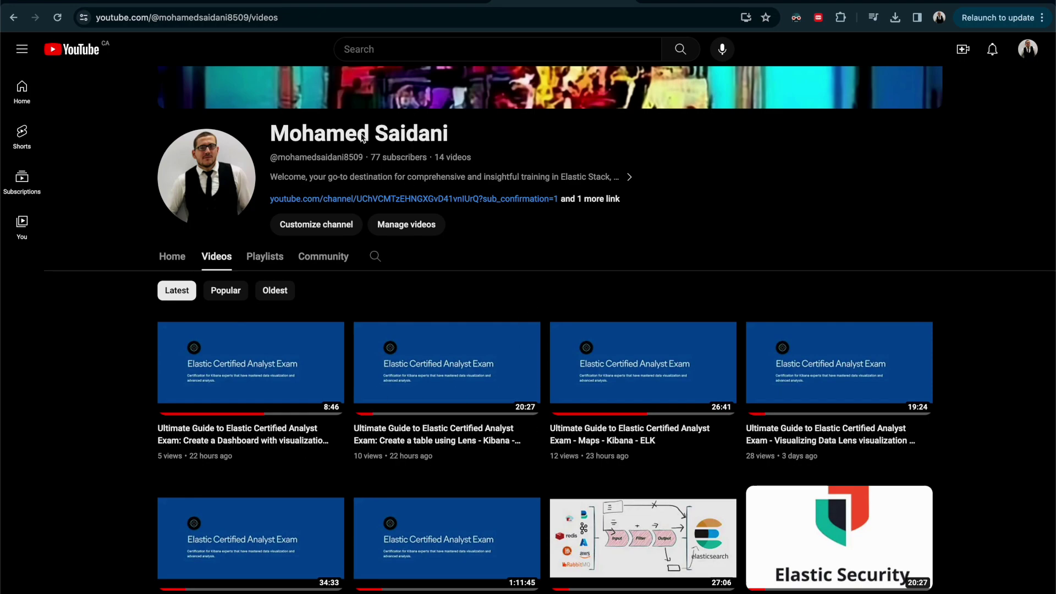
{"action": "key", "text": "ctrl+shift+Tab"}
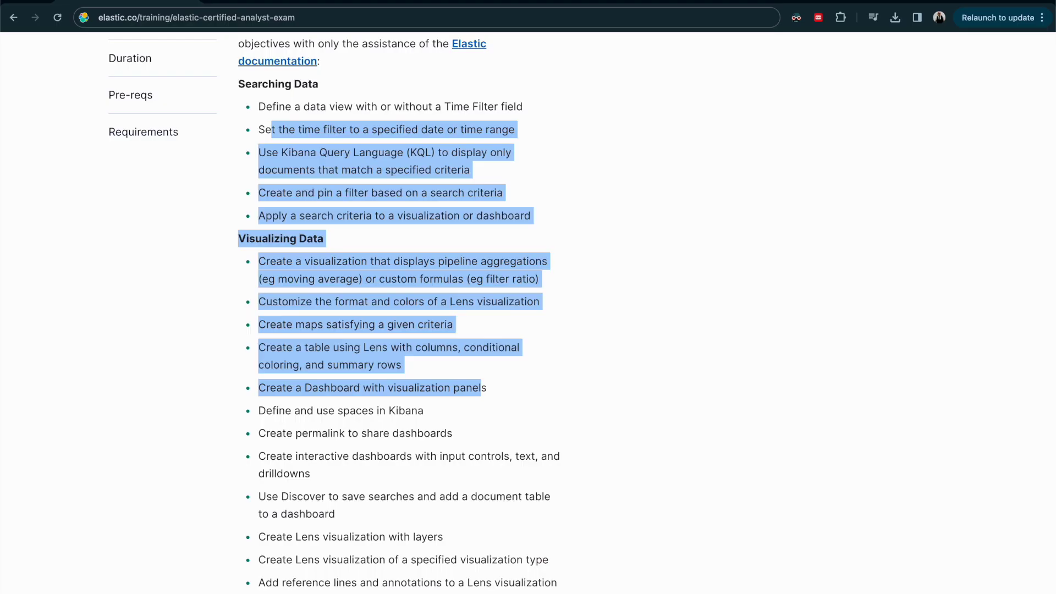
{"action": "double_click", "coordinate": [314, 389]}
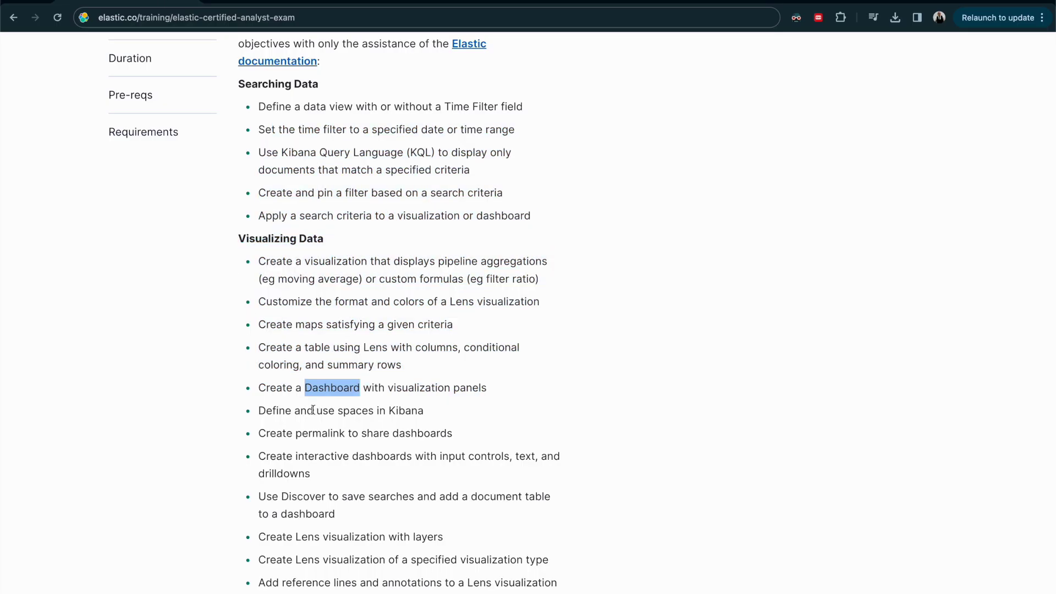
{"action": "triple_click", "coordinate": [314, 410]}
- Read the Kibana Spaces documentation on required privileges and creating or editing spaces, and switch to the local Kibana home page
{"action": "key", "text": "ctrl+Tab"}
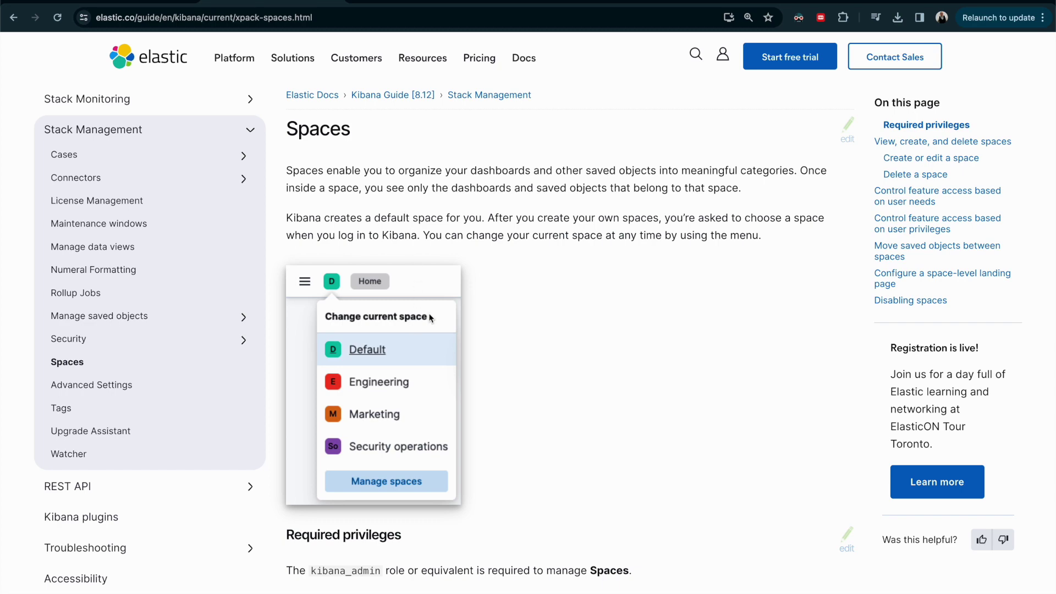
{"action": "scroll", "coordinate": [414, 408], "scroll_direction": "down", "scroll_amount": 10}
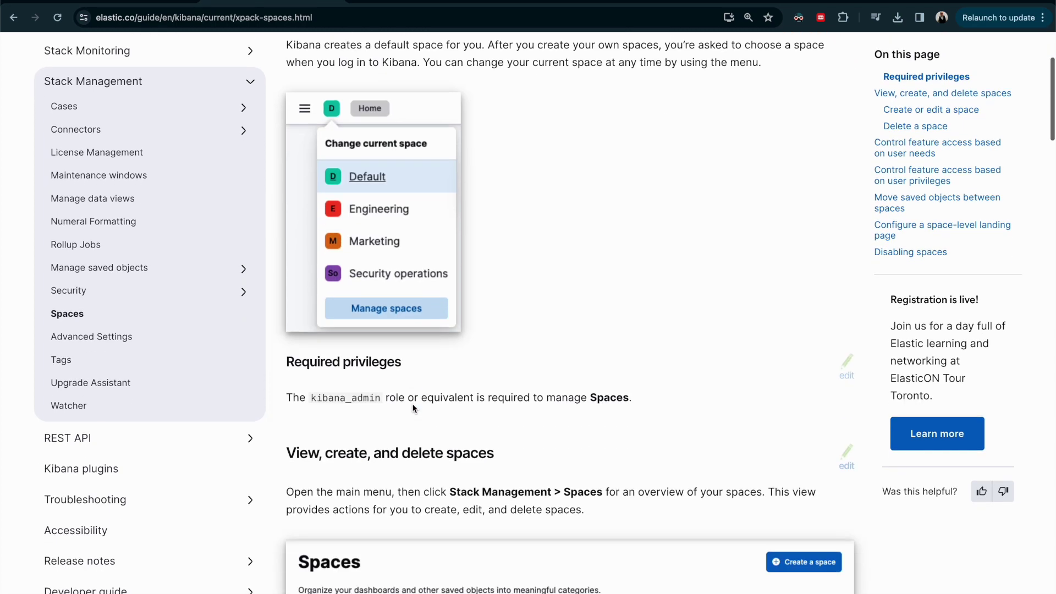
{"action": "scroll", "coordinate": [413, 408], "scroll_direction": "down", "scroll_amount": 6}
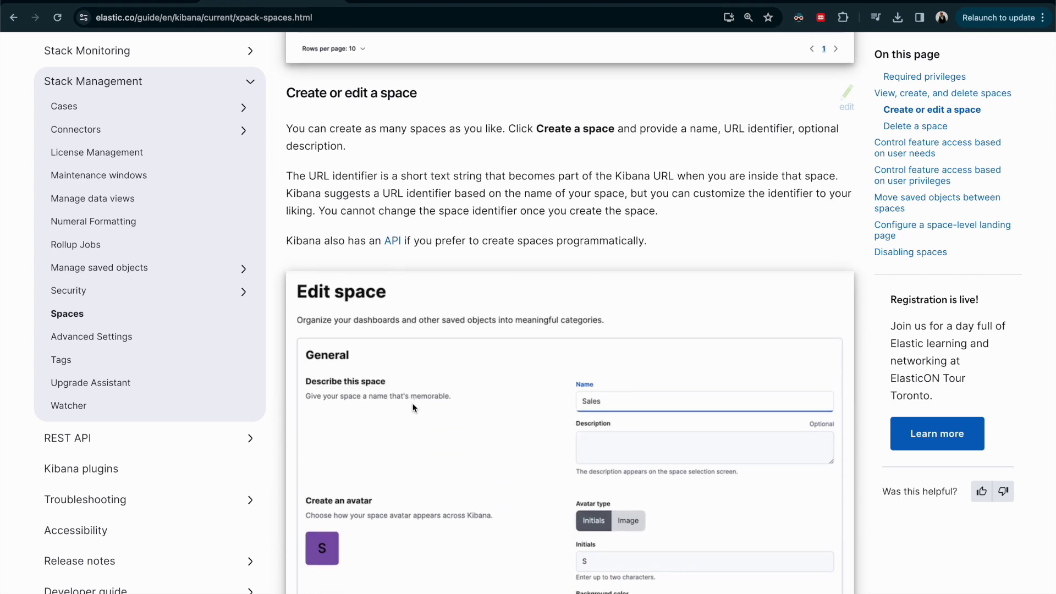
{"action": "left_click", "coordinate": [424, 2]}
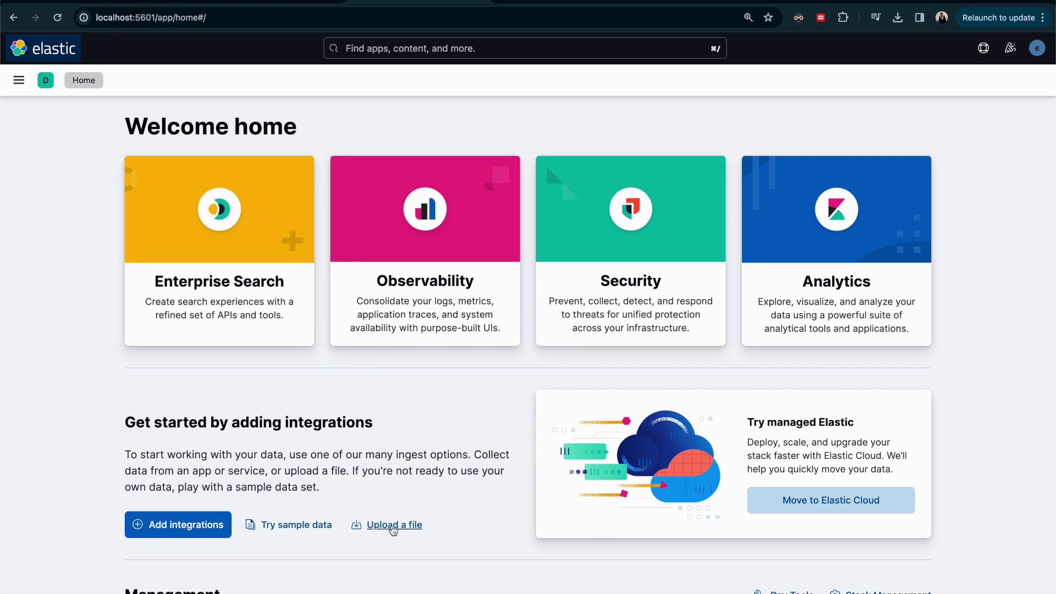
- Open space management from the current-space selector and return to the Kibana home page
{"action": "left_click", "coordinate": [44, 87]}
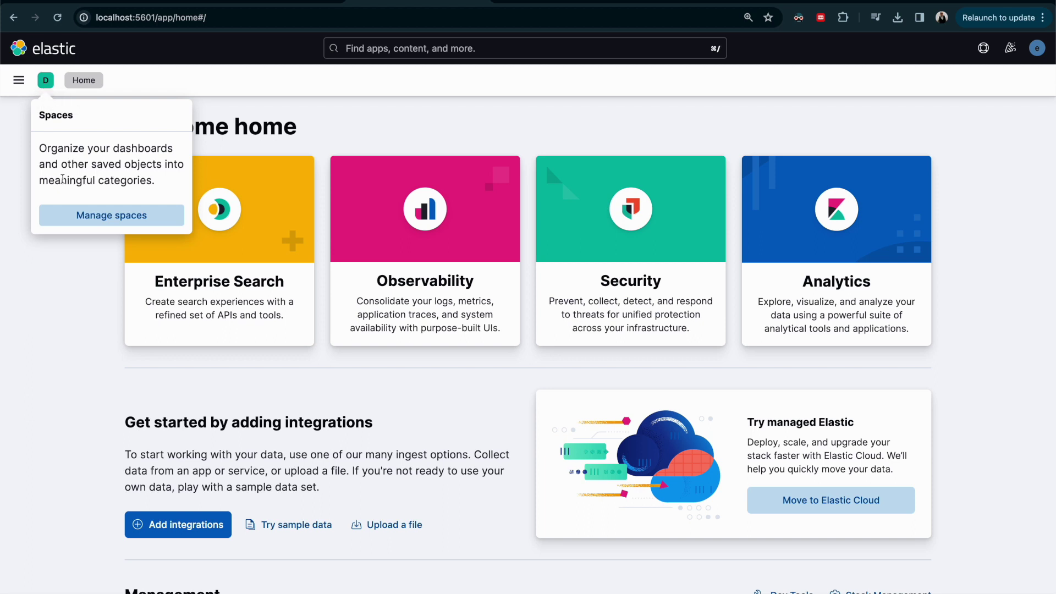
{"action": "left_click", "coordinate": [90, 217]}
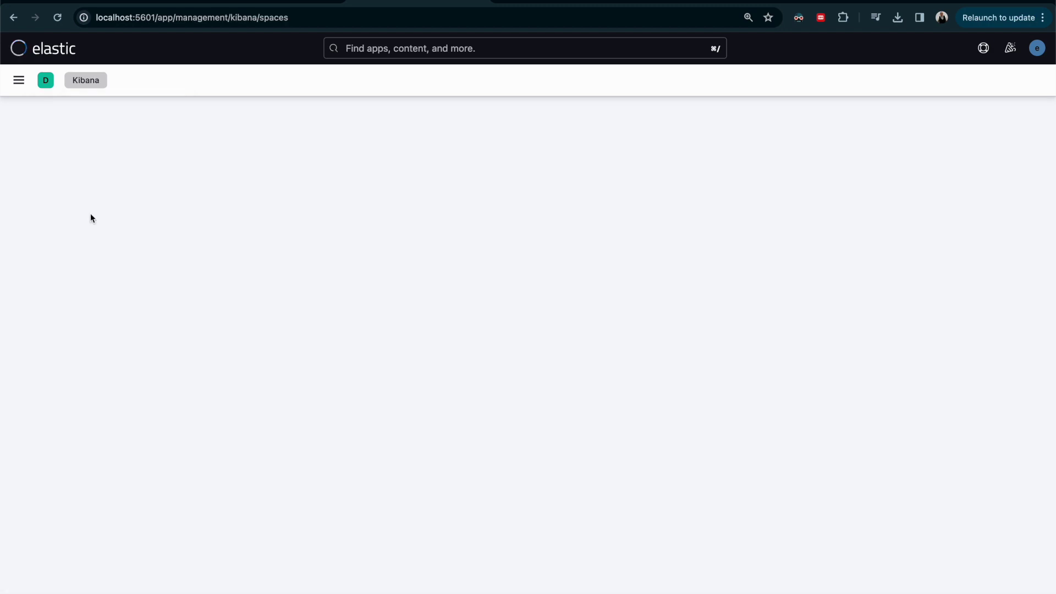
{"action": "left_click", "coordinate": [45, 80]}
{"action": "left_click", "coordinate": [50, 53]}
- Open the Spaces page within Kibana's Stack Management
{"action": "left_click", "coordinate": [18, 80]}
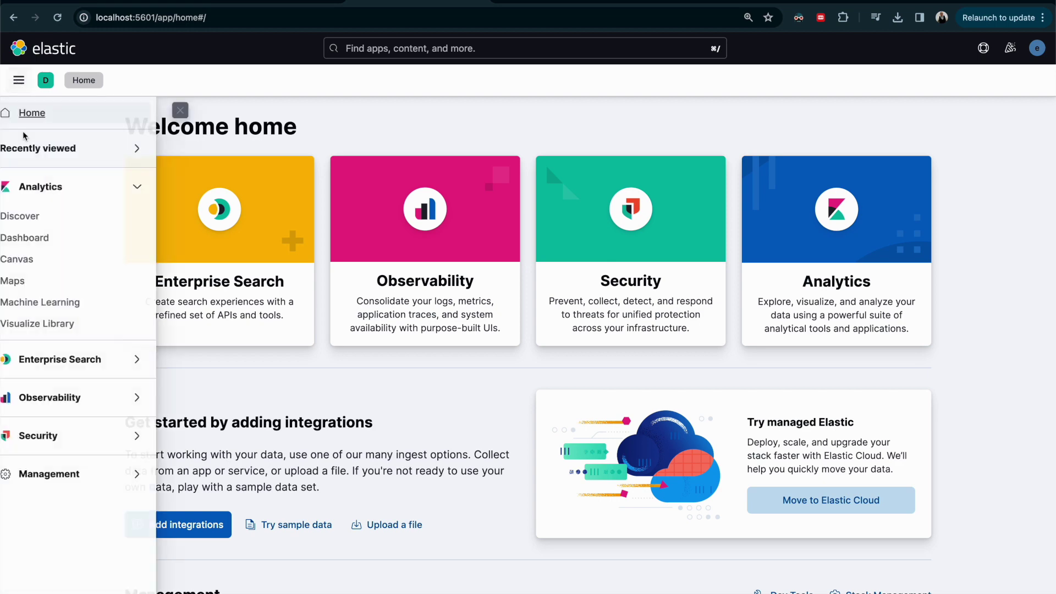
{"action": "scroll", "coordinate": [55, 468], "scroll_direction": "down", "scroll_amount": 5}
{"action": "left_click", "coordinate": [55, 471]}
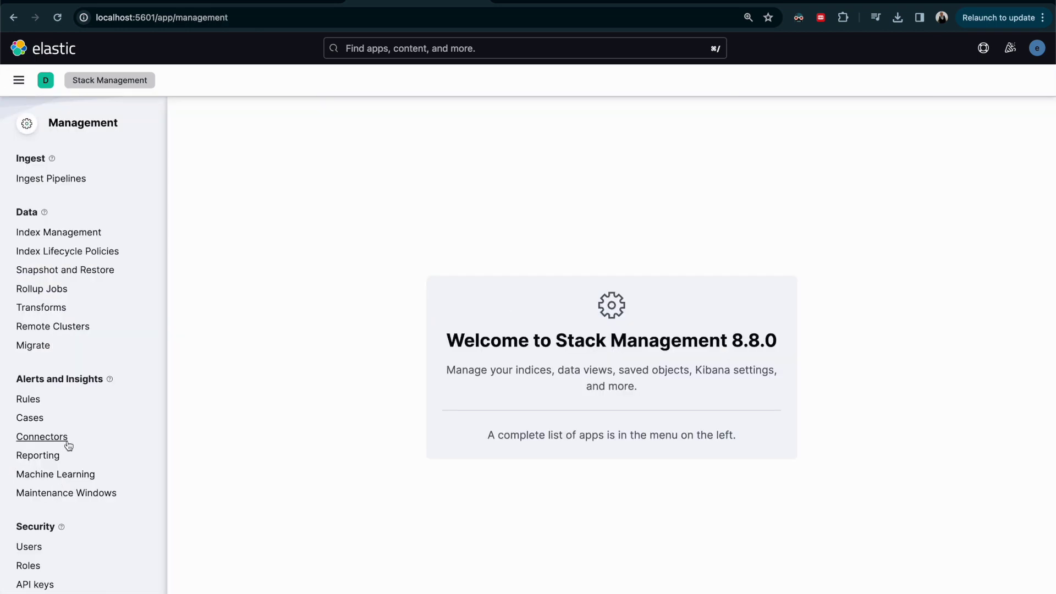
{"action": "scroll", "coordinate": [71, 439], "scroll_direction": "down", "scroll_amount": 5}
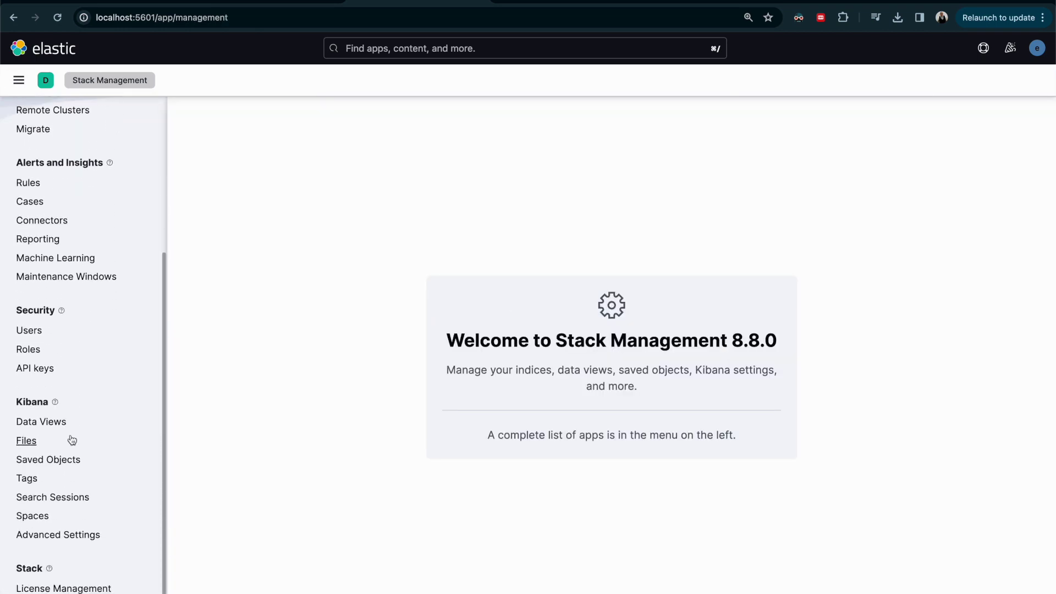
{"action": "left_click", "coordinate": [32, 517]}
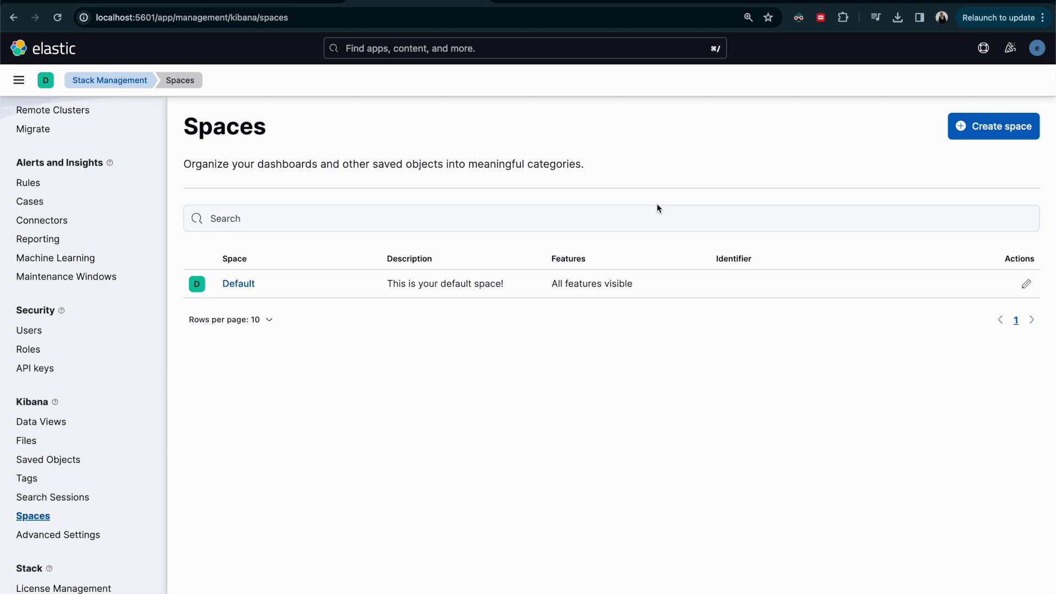
- Start creating a new space and name it "Security Operation"
{"action": "left_click", "coordinate": [977, 136]}
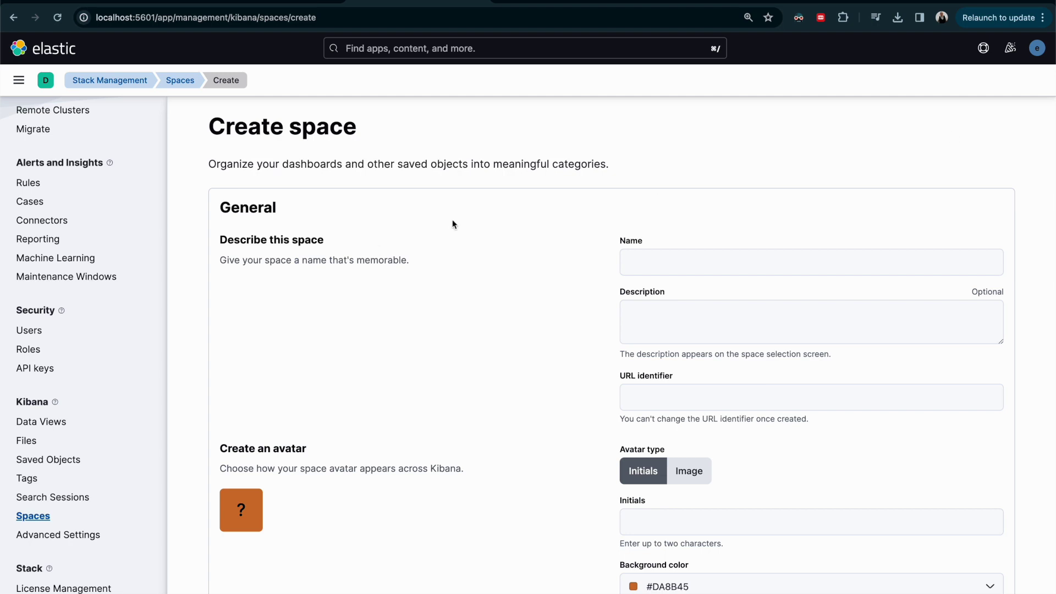
{"action": "left_click", "coordinate": [640, 263]}
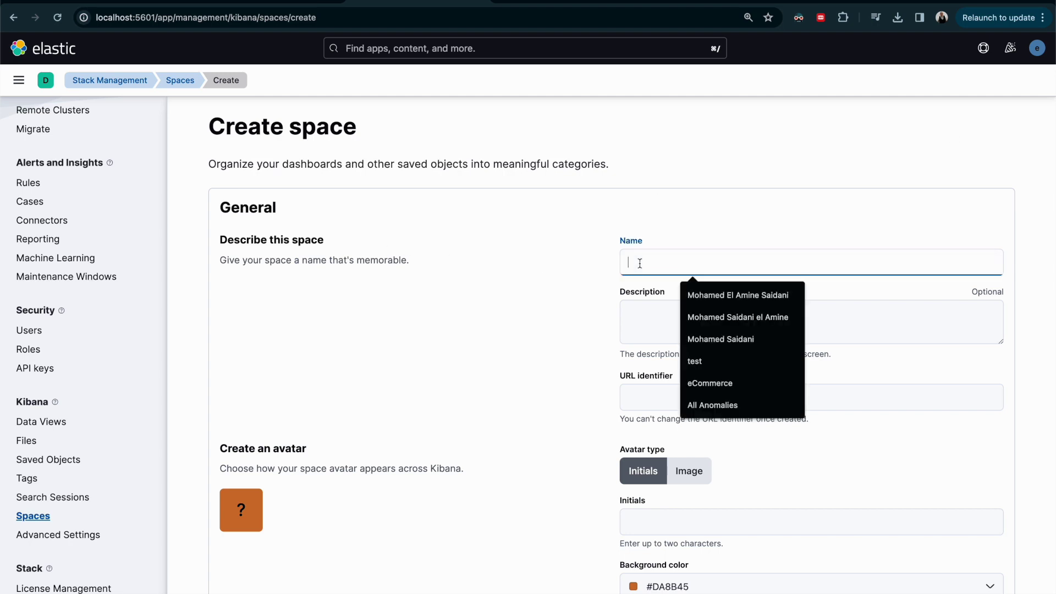
{"action": "type", "text": "Ma"}
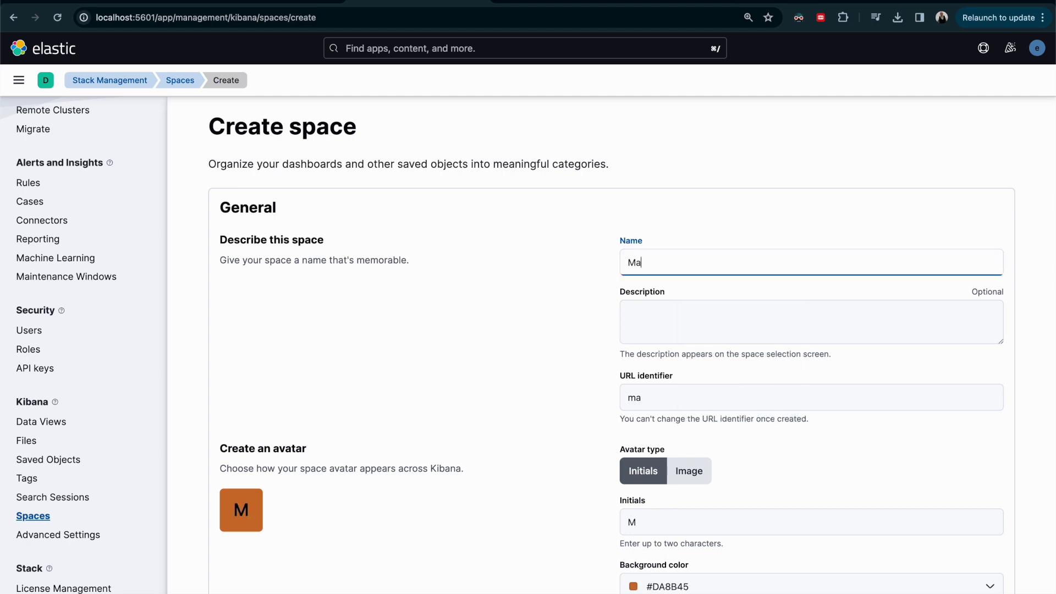
{"action": "key", "text": "BackSpace"}
{"action": "key", "text": "BackSpace"}
{"action": "type", "text": "Secor"}
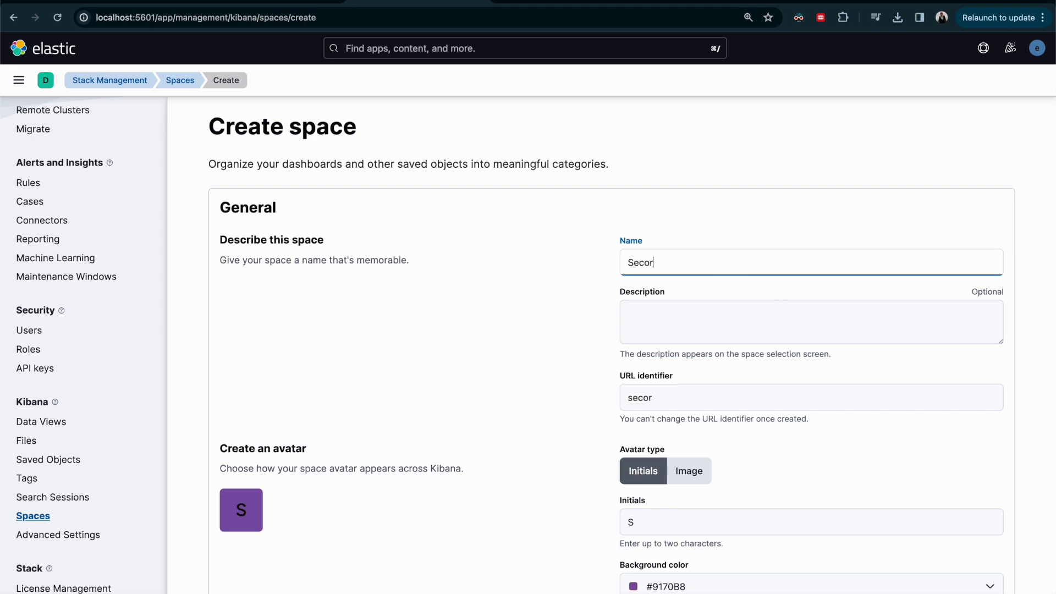
{"action": "type", "text": "ru"}
{"action": "type", "text": "ety"}
{"action": "right_click", "coordinate": [649, 263]}
{"action": "left_click", "coordinate": [675, 270]}
{"action": "type", "text": "Operation"}
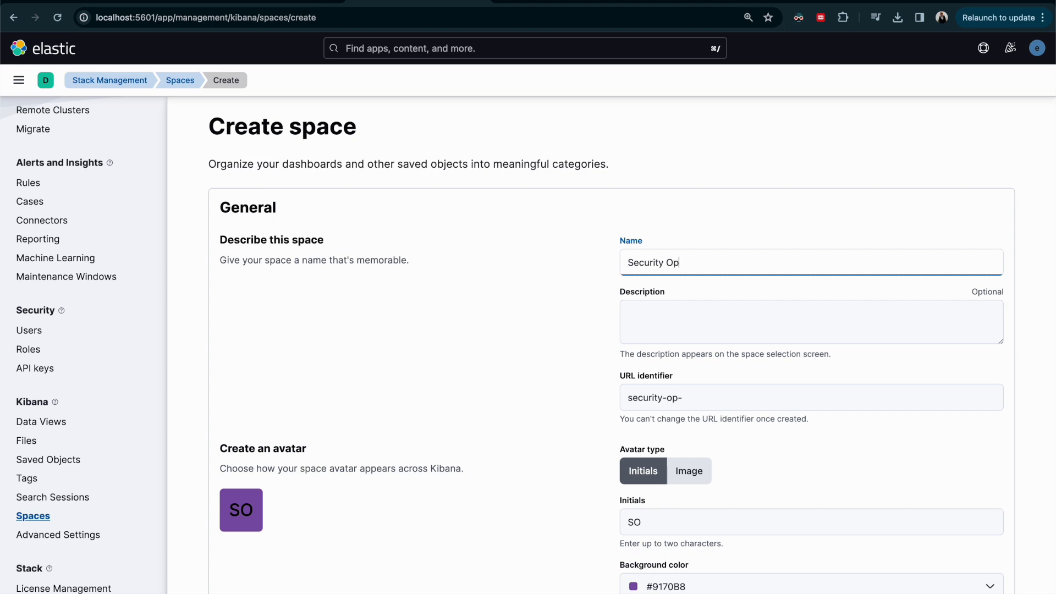
- Enter the space description "this space for the security operation team", accepting the suggested article correction
{"action": "left_click", "coordinate": [678, 322]}
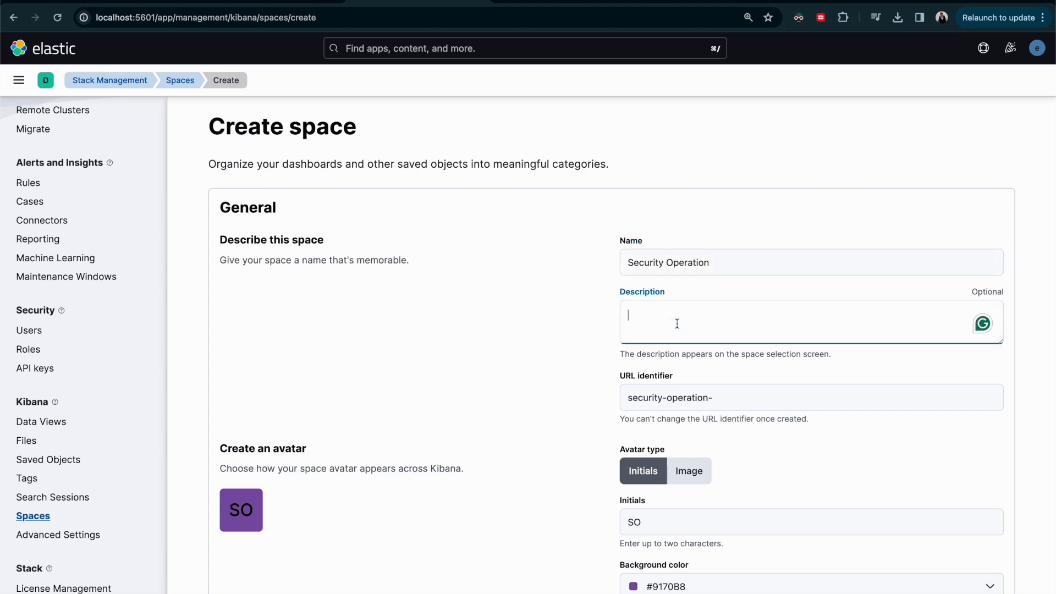
{"action": "type", "text": "this sapc"}
{"action": "type", "text": "pace for sec"}
{"action": "type", "text": "urity operat"}
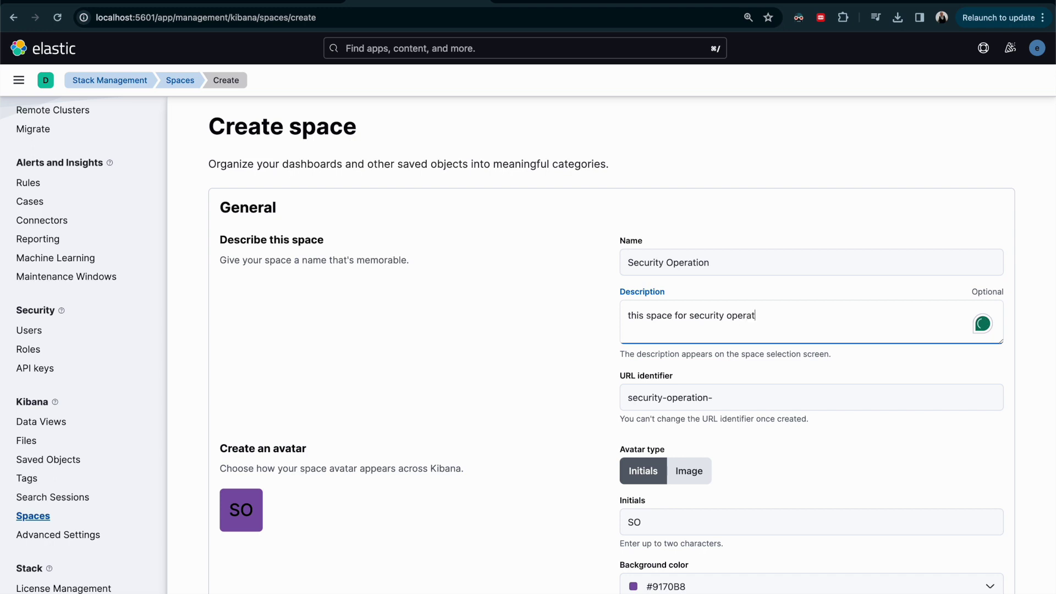
{"action": "type", "text": "ion ream"}
{"action": "scroll", "coordinate": [585, 395], "scroll_direction": "down", "scroll_amount": 3}
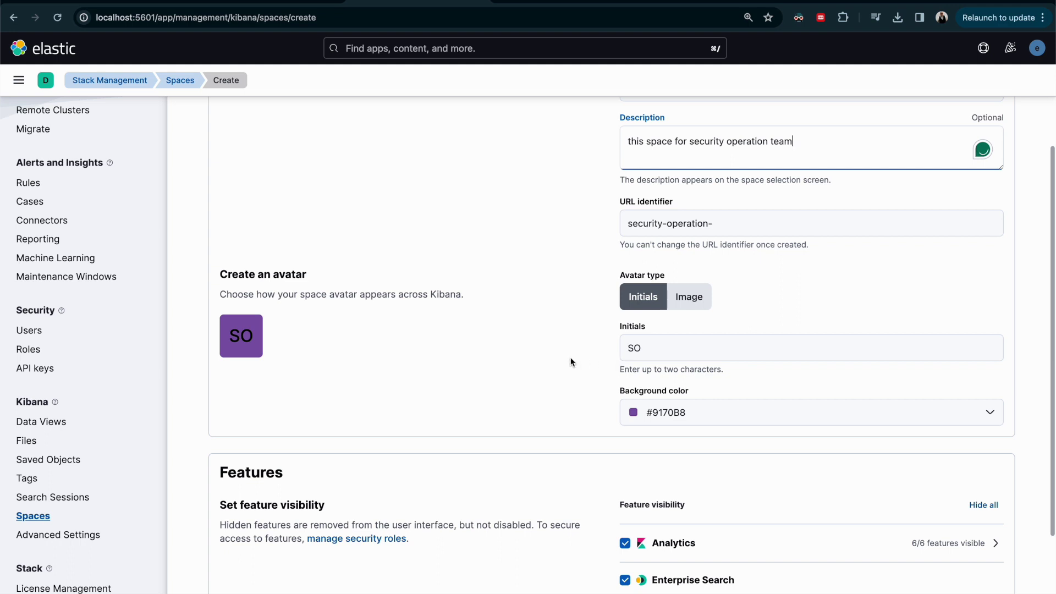
{"action": "left_click", "coordinate": [709, 227]}
{"action": "type", "text": "-"}
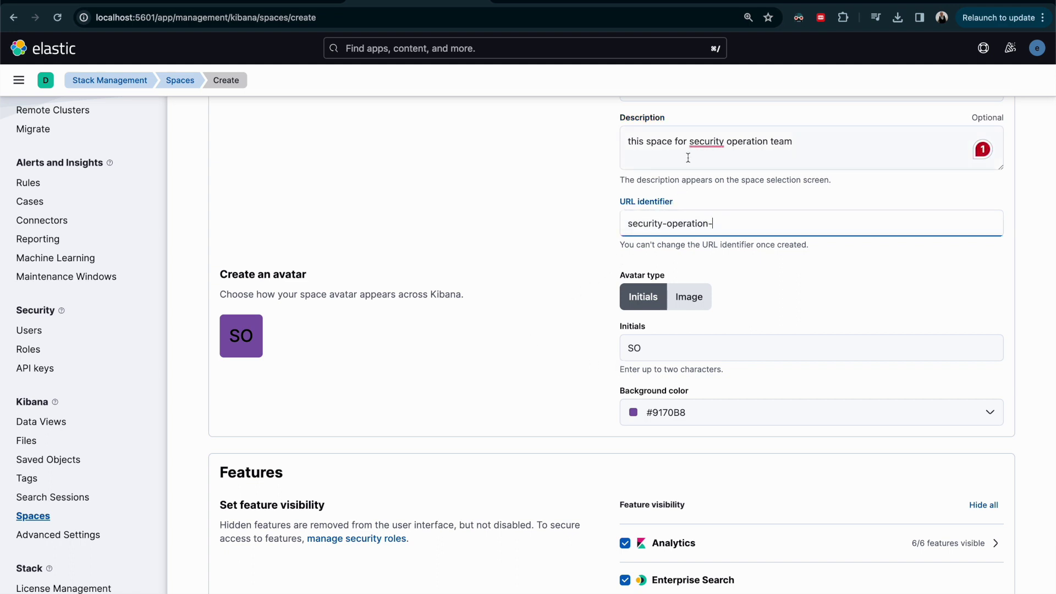
{"action": "left_click", "coordinate": [706, 143]}
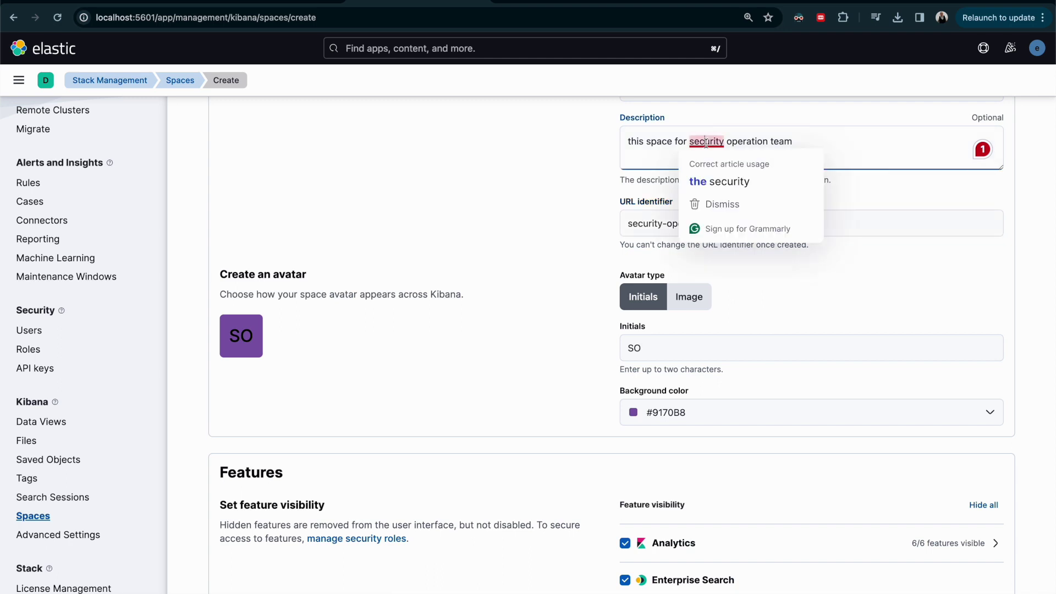
{"action": "left_click", "coordinate": [714, 181]}
- Try adding "-prod" to the space's URL identifier
{"action": "left_click", "coordinate": [706, 225]}
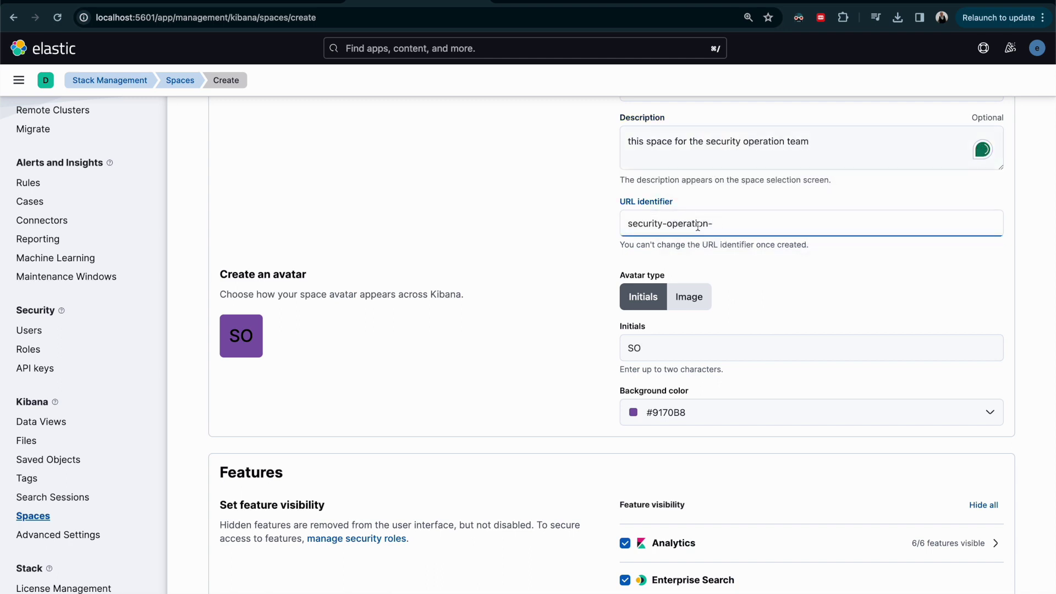
{"action": "scroll", "coordinate": [654, 165], "scroll_direction": "up", "scroll_amount": 3}
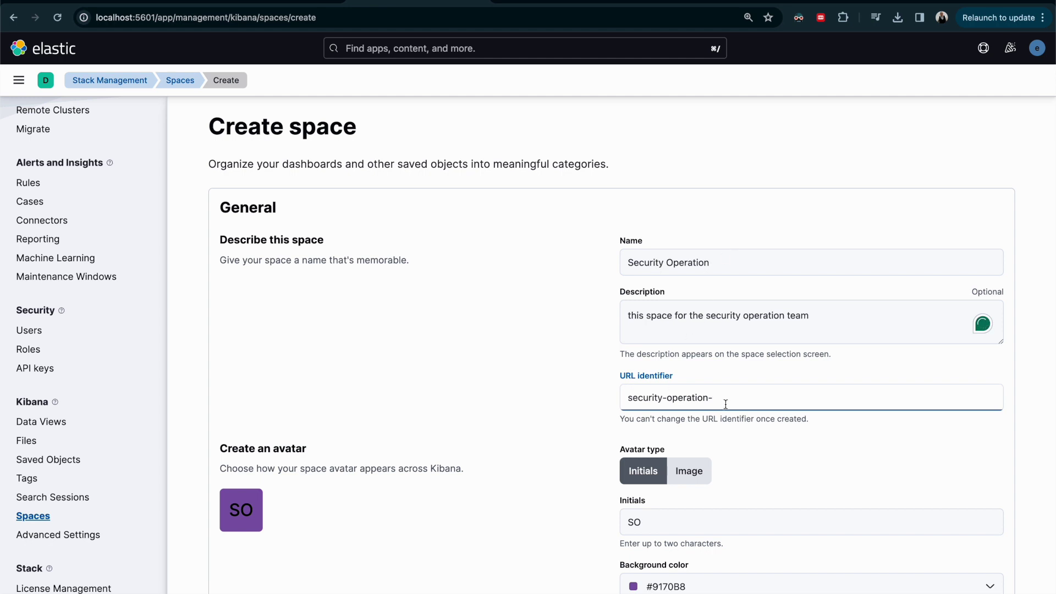
{"action": "type", "text": "-prod"}
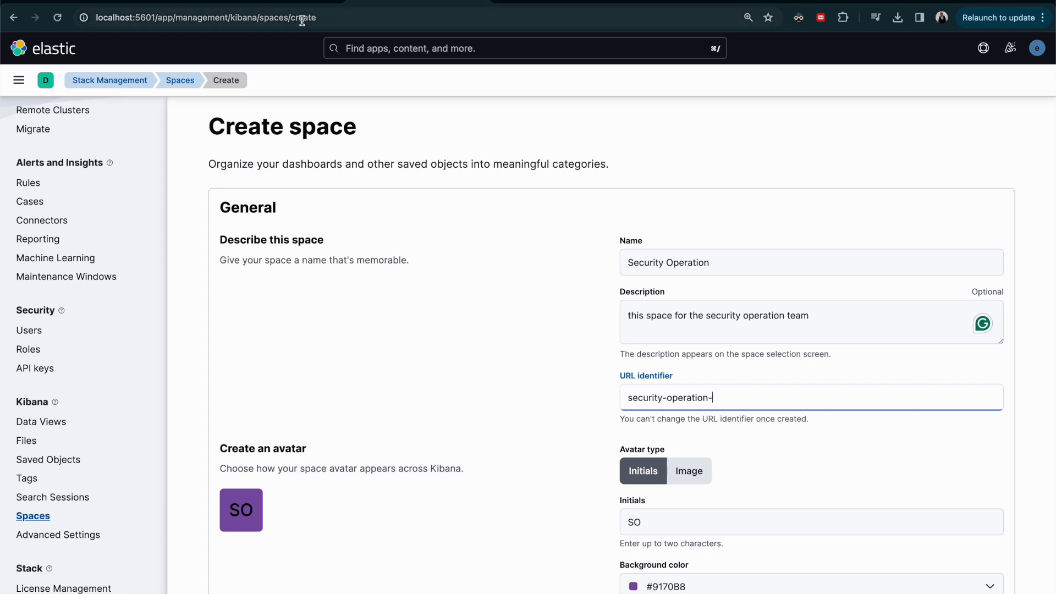
- Set the space avatar's background color to the blue swatch #6092C0
{"action": "scroll", "coordinate": [536, 364], "scroll_direction": "down", "scroll_amount": 2}
{"action": "scroll", "coordinate": [536, 364], "scroll_direction": "down", "scroll_amount": 2}
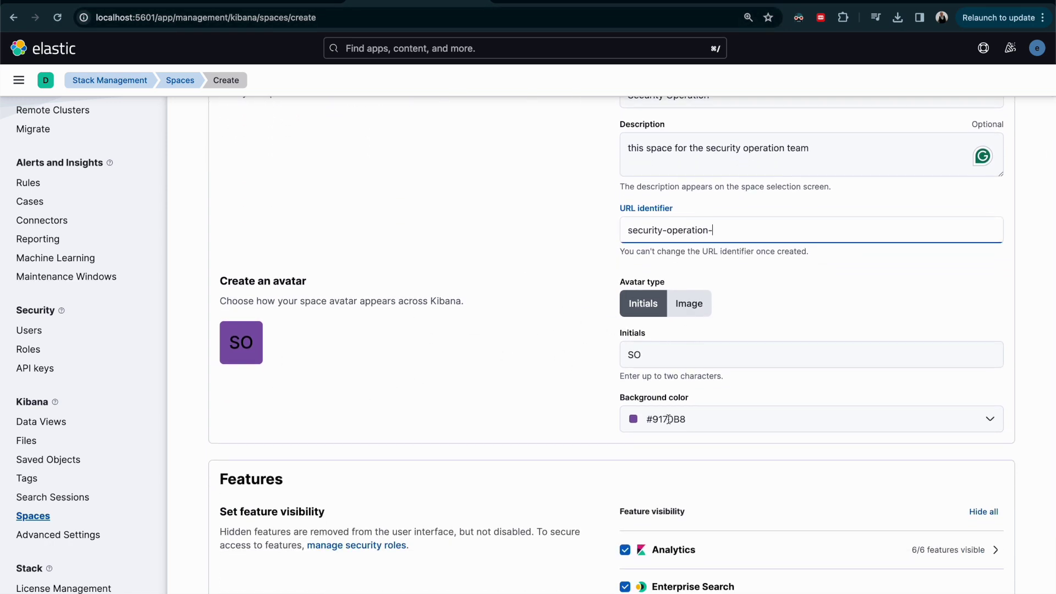
{"action": "left_click", "coordinate": [633, 419]}
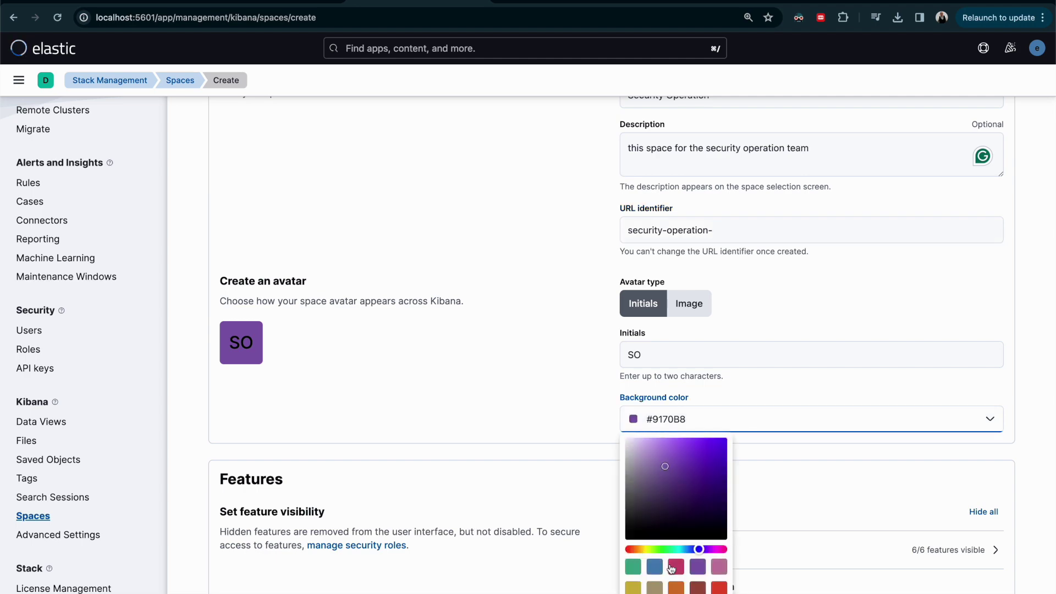
{"action": "left_click", "coordinate": [654, 567]}
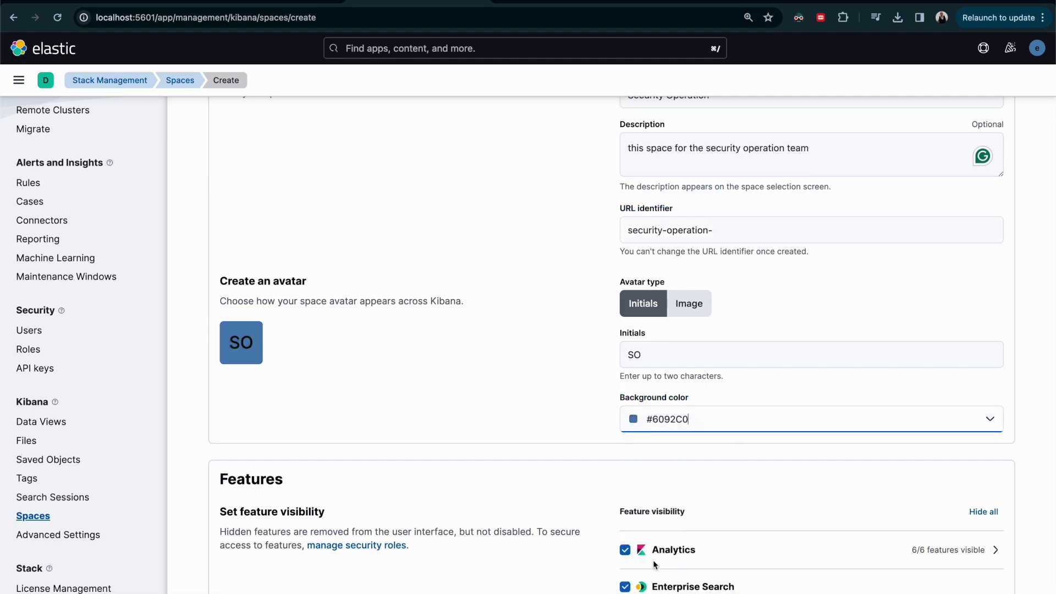
{"action": "scroll", "coordinate": [540, 407], "scroll_direction": "down", "scroll_amount": 4}
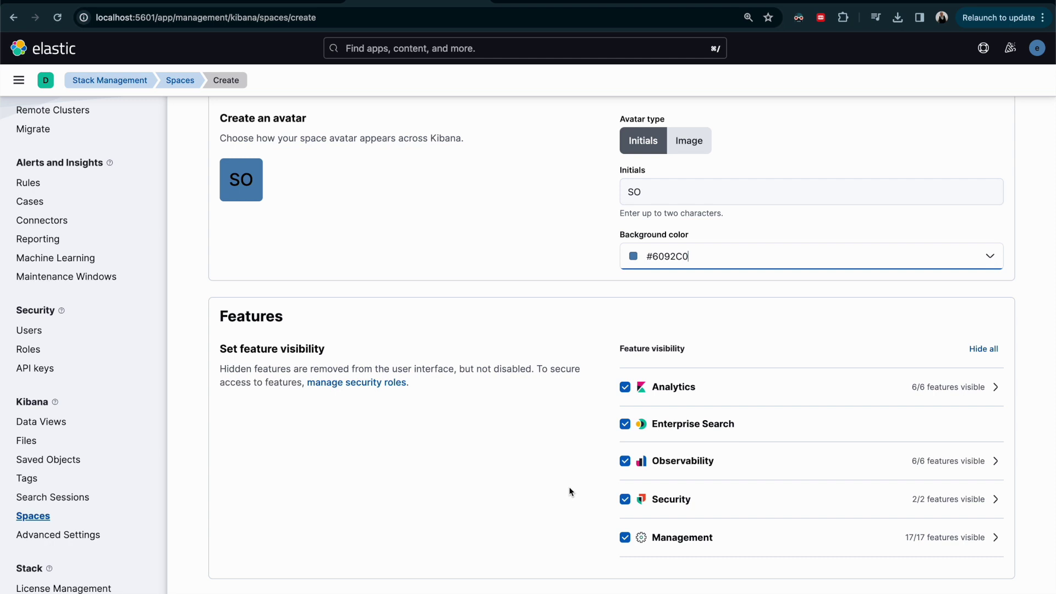
- Hide all feature groups for the new space except Analytics and Security
{"action": "left_click", "coordinate": [625, 426]}
{"action": "left_click", "coordinate": [625, 459]}
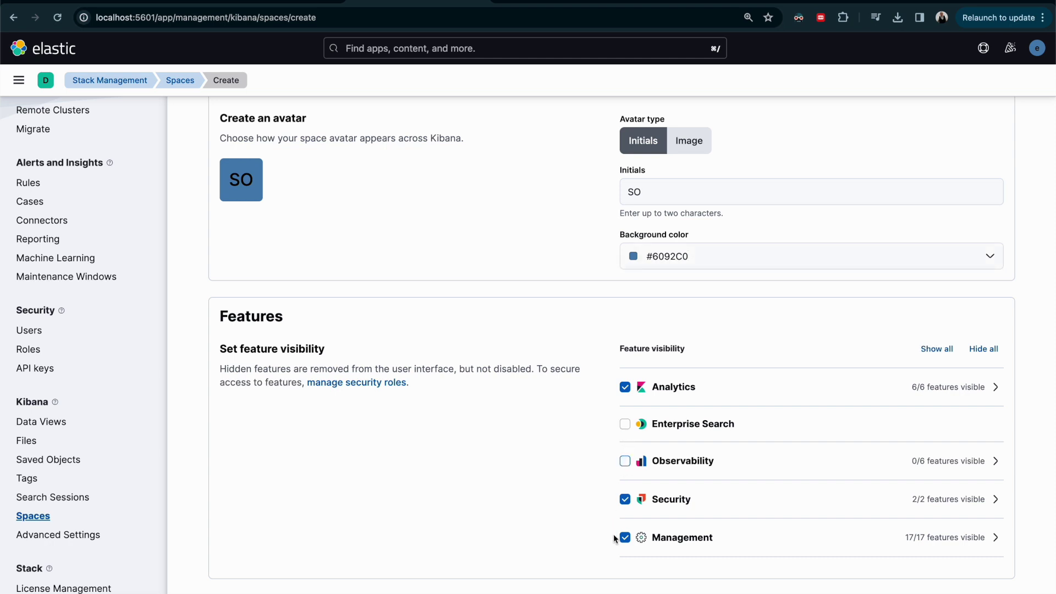
{"action": "left_click", "coordinate": [624, 539]}
{"action": "left_click", "coordinate": [983, 349]}
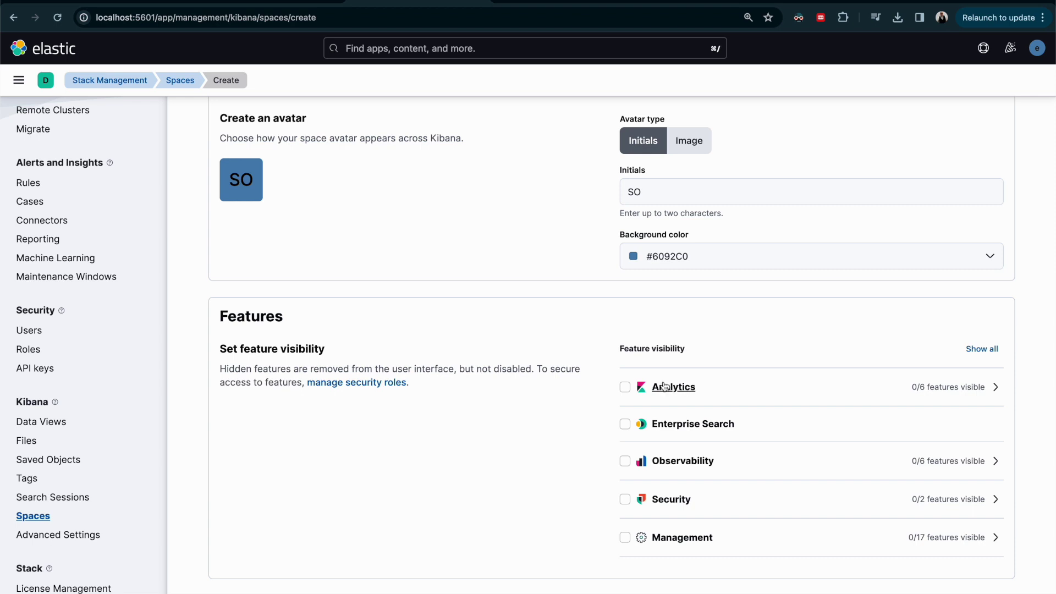
{"action": "left_click", "coordinate": [625, 387]}
{"action": "left_click", "coordinate": [627, 501]}
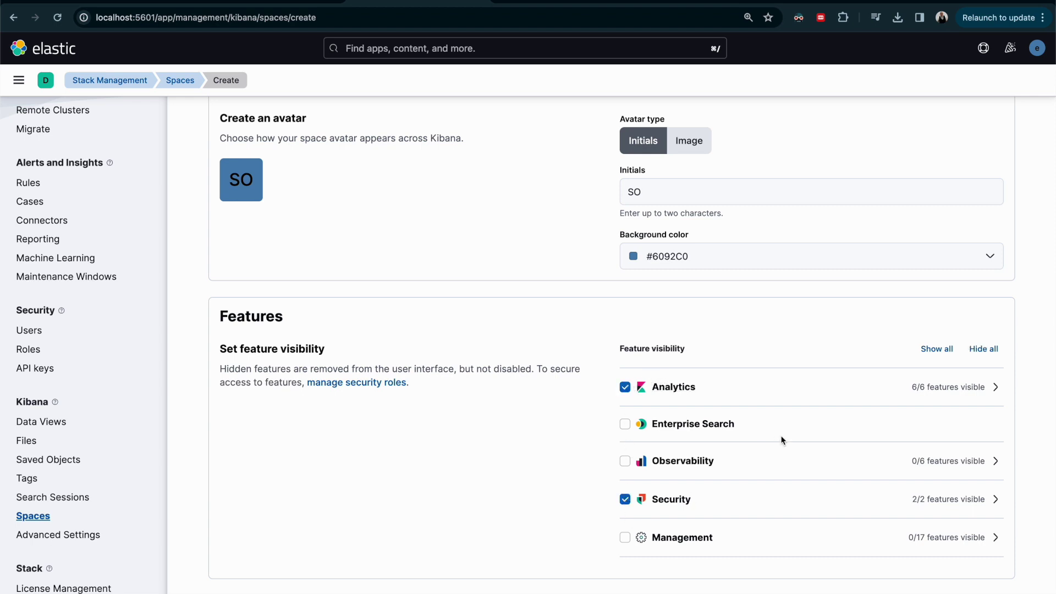
- Hide Canvas, Maps, Machine Learning and Visualize Library under Analytics, keeping only Discover and Dashboard visible
{"action": "scroll", "coordinate": [660, 385], "scroll_direction": "up", "scroll_amount": 6}
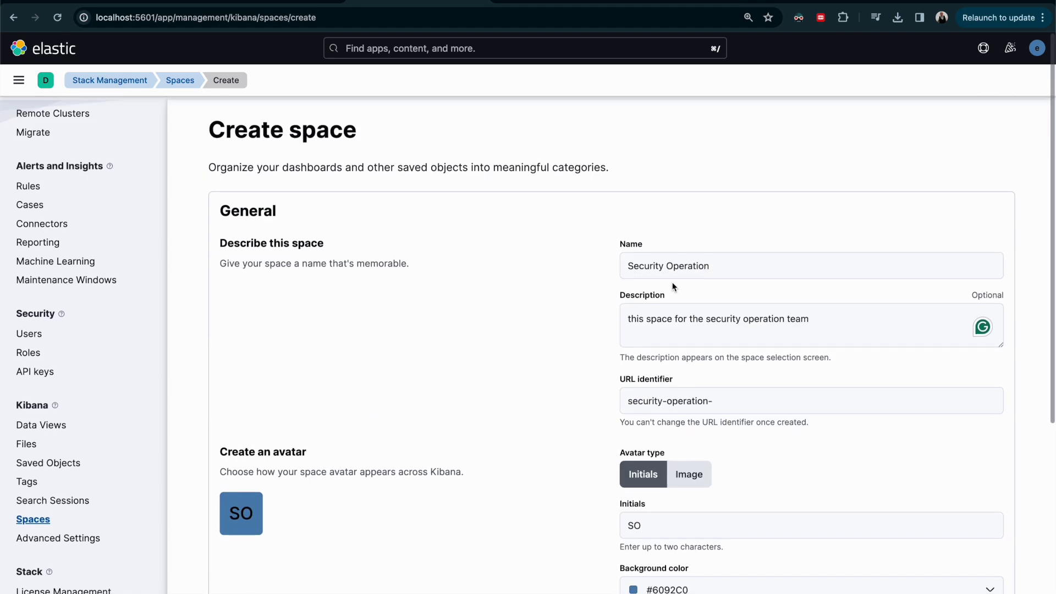
{"action": "scroll", "coordinate": [679, 300], "scroll_direction": "down", "scroll_amount": 2}
{"action": "scroll", "coordinate": [682, 299], "scroll_direction": "up", "scroll_amount": 2}
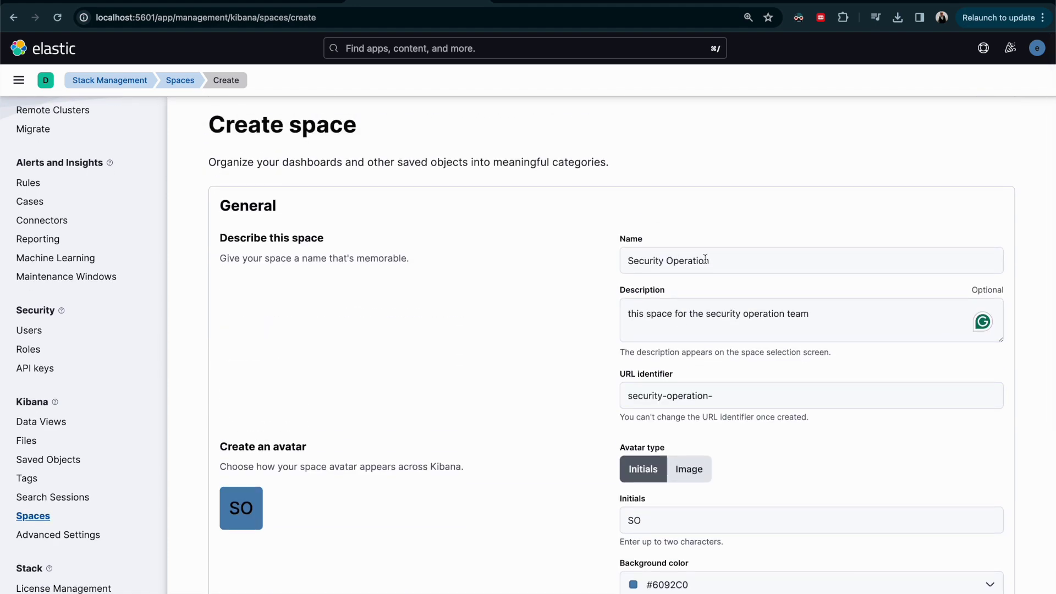
{"action": "scroll", "coordinate": [731, 260], "scroll_direction": "down", "scroll_amount": 6}
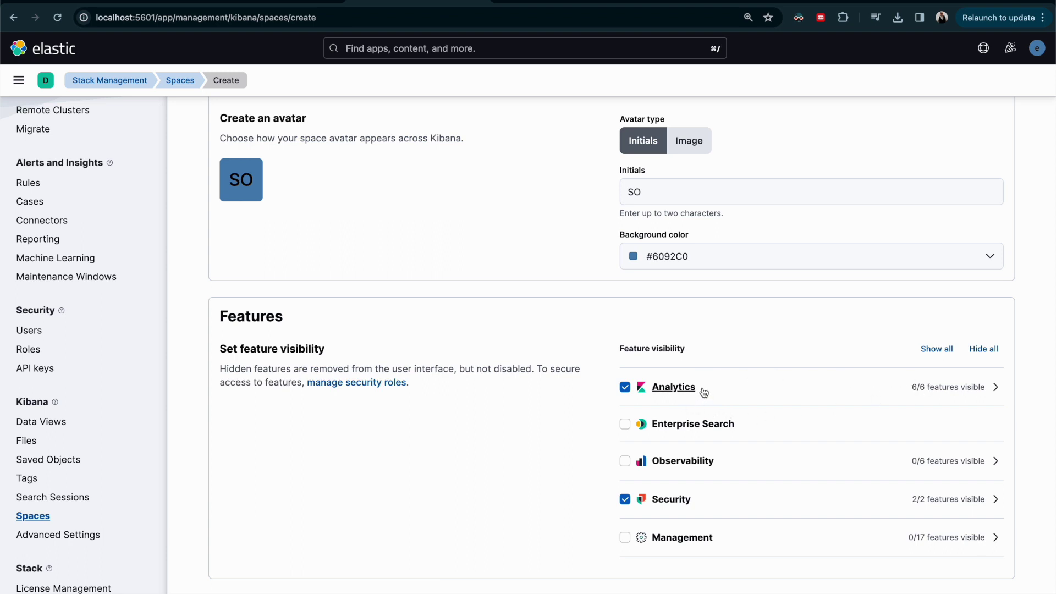
{"action": "left_click", "coordinate": [996, 387]}
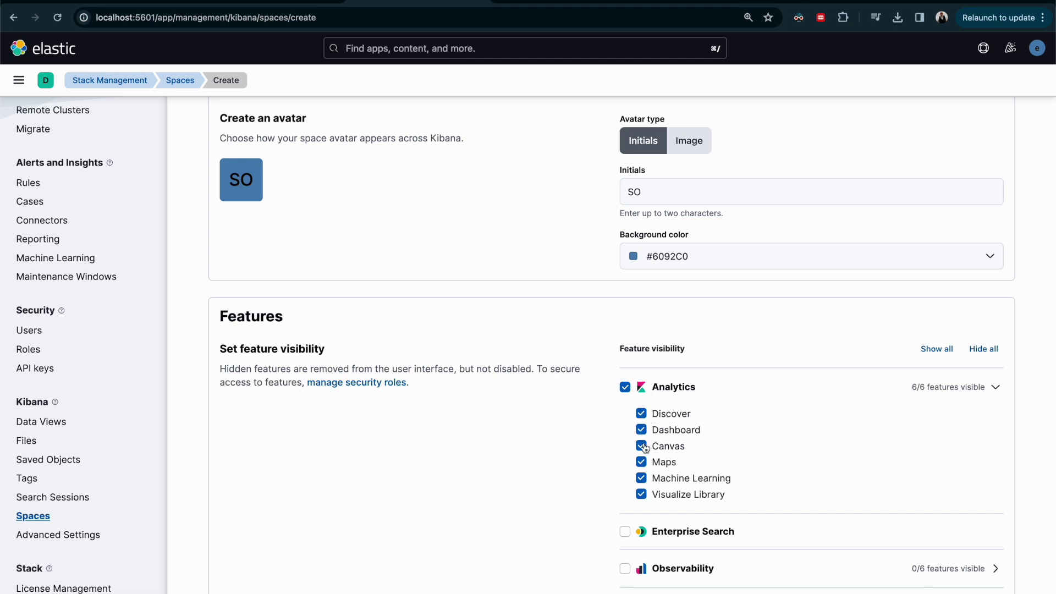
{"action": "left_click", "coordinate": [641, 495]}
{"action": "left_click", "coordinate": [641, 478]}
{"action": "left_click", "coordinate": [642, 463]}
{"action": "left_click", "coordinate": [642, 447]}
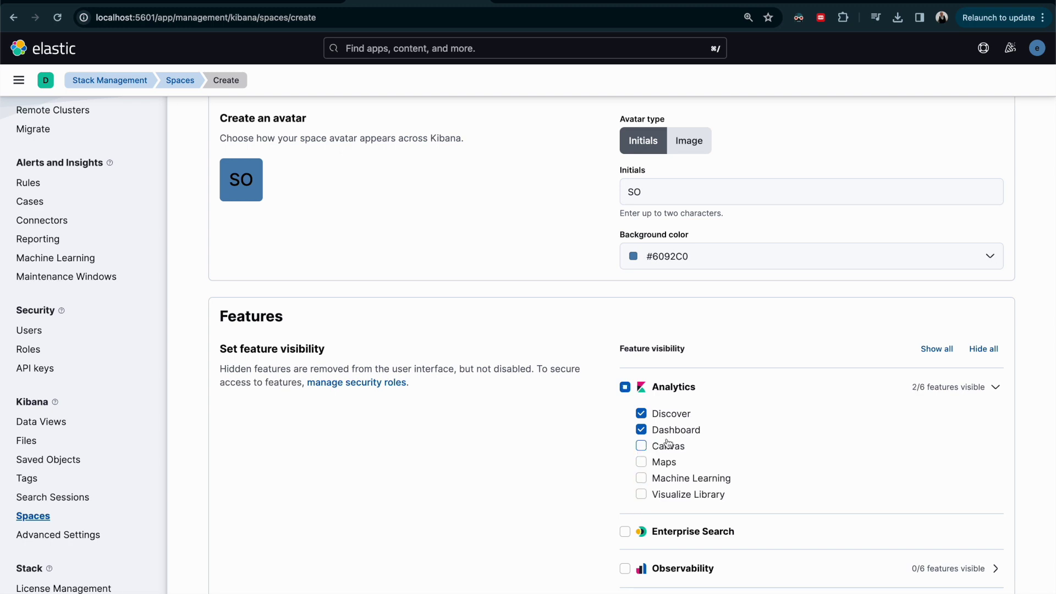
- Keep both Security and Cases visible in the Security feature group and create the space
{"action": "scroll", "coordinate": [678, 488], "scroll_direction": "down", "scroll_amount": 2}
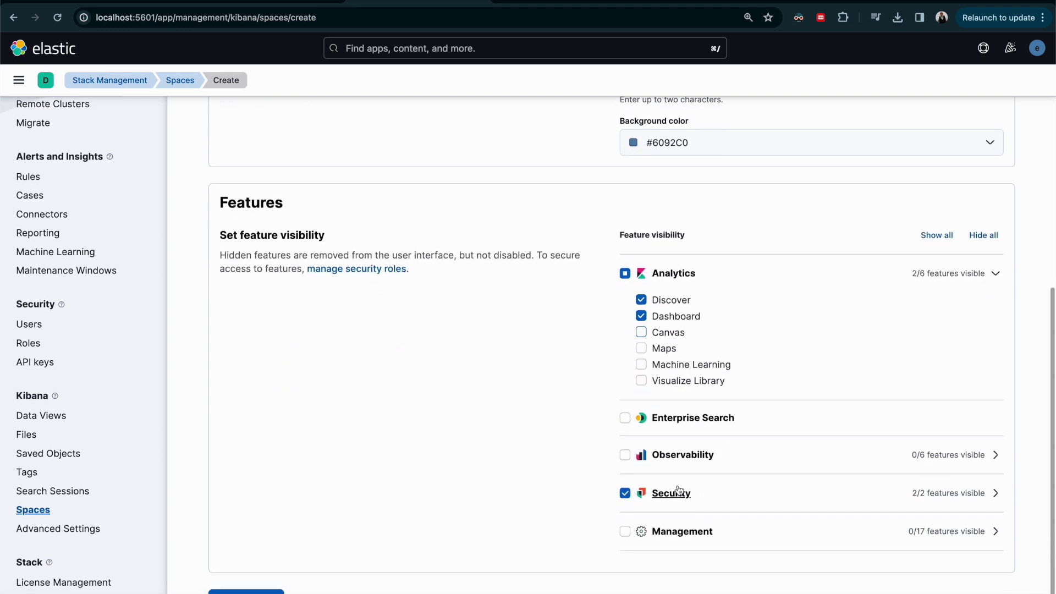
{"action": "left_click", "coordinate": [996, 500]}
{"action": "scroll", "coordinate": [819, 512], "scroll_direction": "down", "scroll_amount": 1}
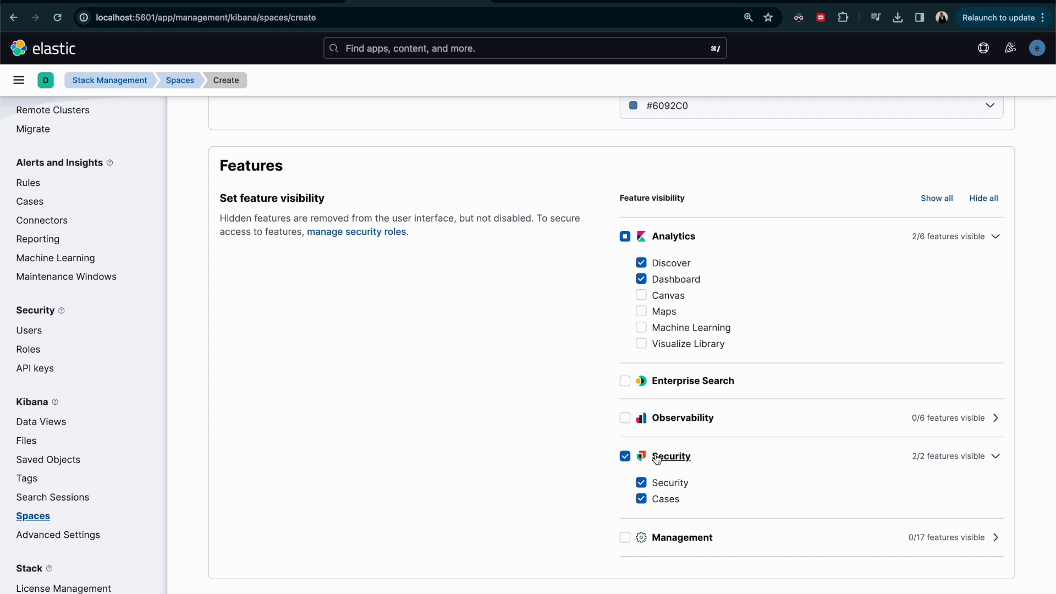
{"action": "left_click", "coordinate": [640, 500]}
{"action": "left_click", "coordinate": [641, 500]}
{"action": "scroll", "coordinate": [480, 425], "scroll_direction": "down", "scroll_amount": 1}
{"action": "scroll", "coordinate": [397, 438], "scroll_direction": "up", "scroll_amount": 5}
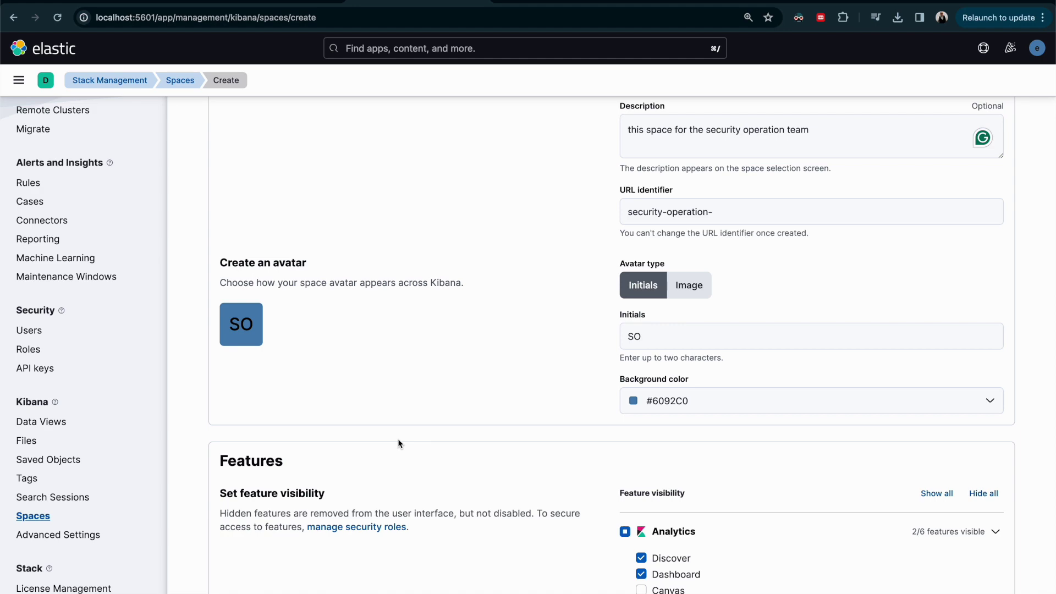
{"action": "scroll", "coordinate": [389, 469], "scroll_direction": "down", "scroll_amount": 5}
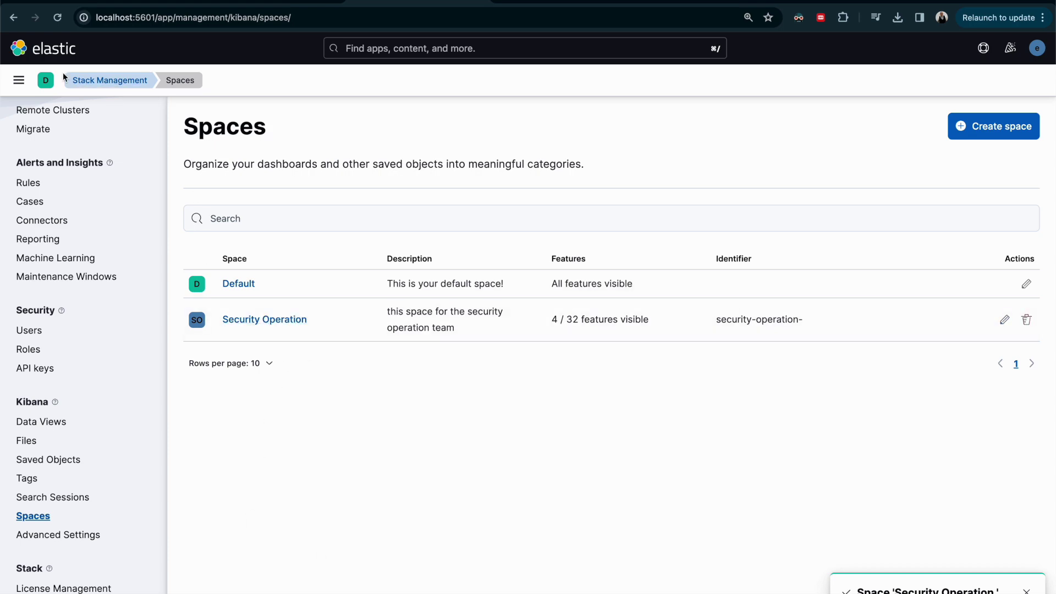
- Return to the home page and switch from the Default space to the Security Operation space
{"action": "left_click", "coordinate": [47, 49]}
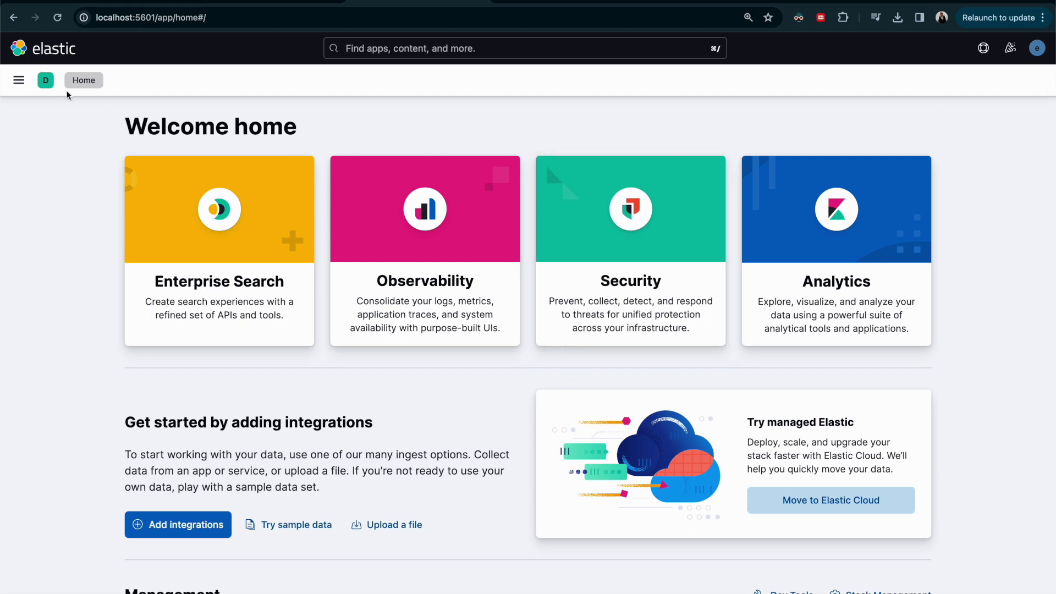
{"action": "left_click", "coordinate": [46, 82]}
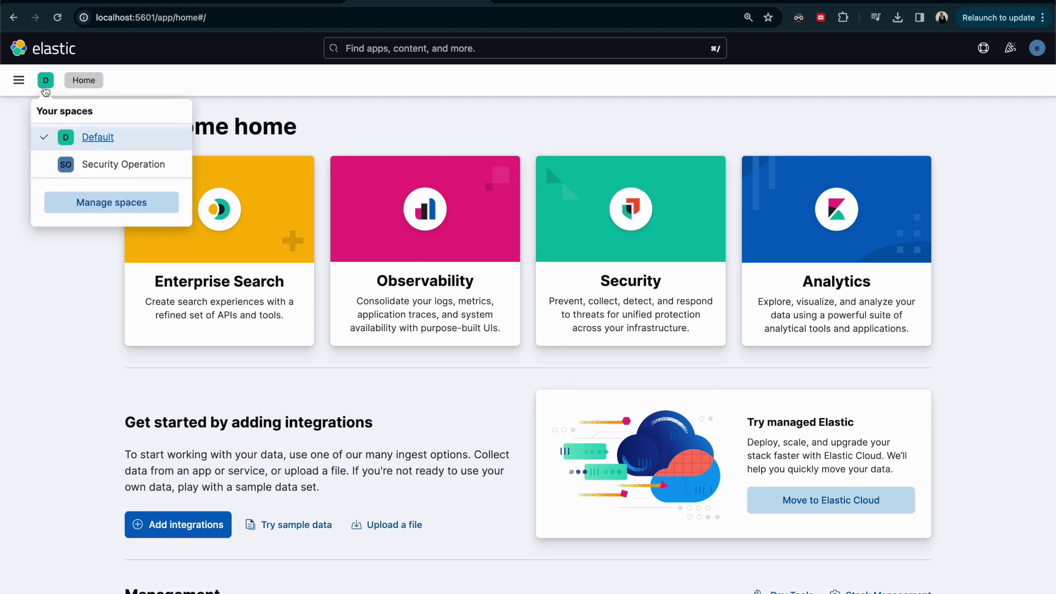
{"action": "left_click", "coordinate": [109, 170]}
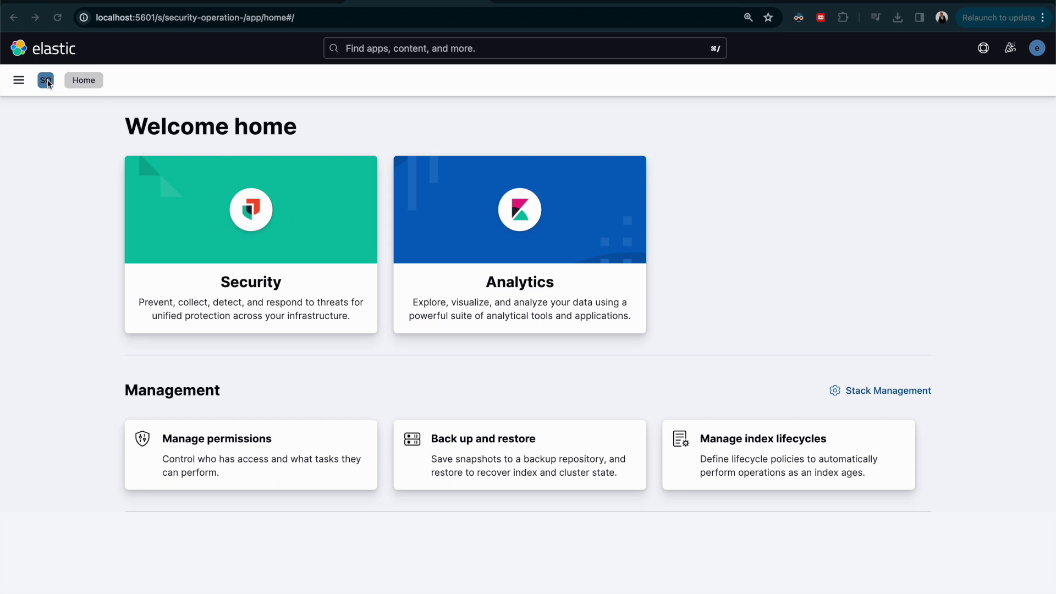
{"action": "left_click", "coordinate": [52, 100]}
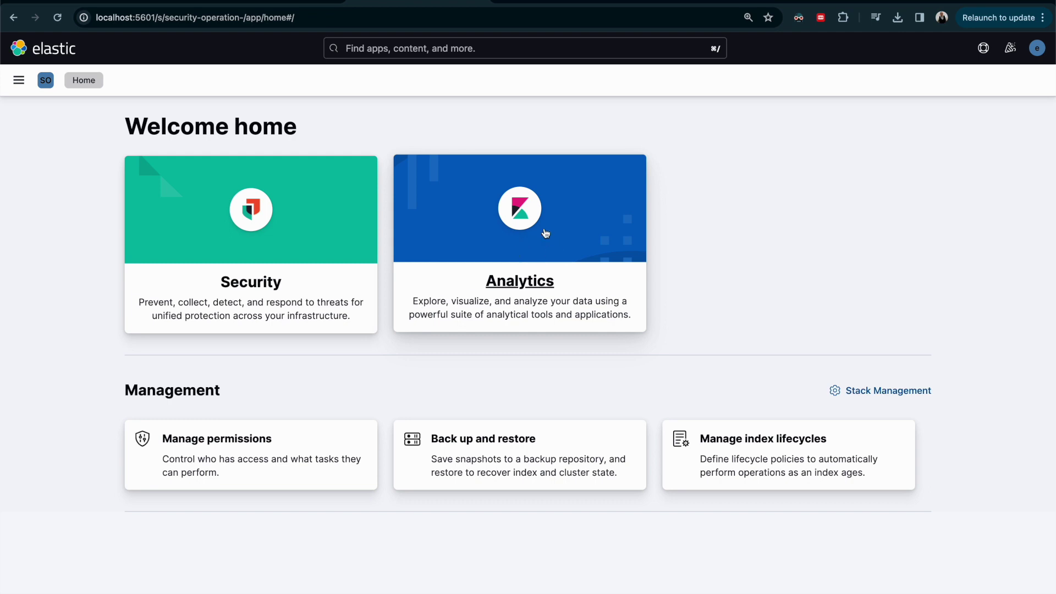
- Browse the Analytics overview, Discover and Dashboard pages within the Security Operation space
{"action": "left_click", "coordinate": [539, 287]}
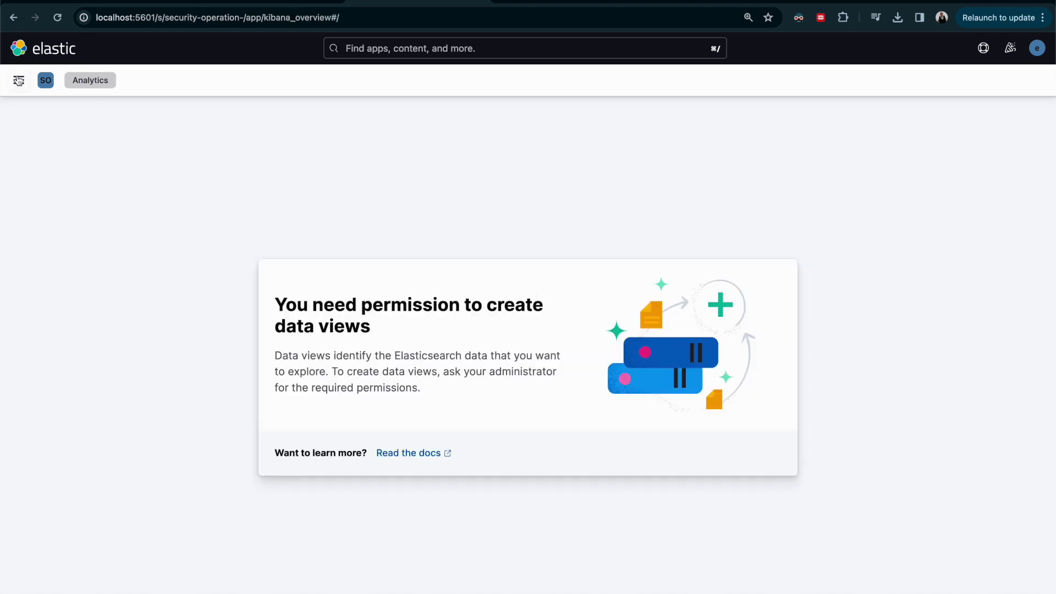
{"action": "left_click", "coordinate": [19, 81]}
{"action": "left_click", "coordinate": [27, 181]}
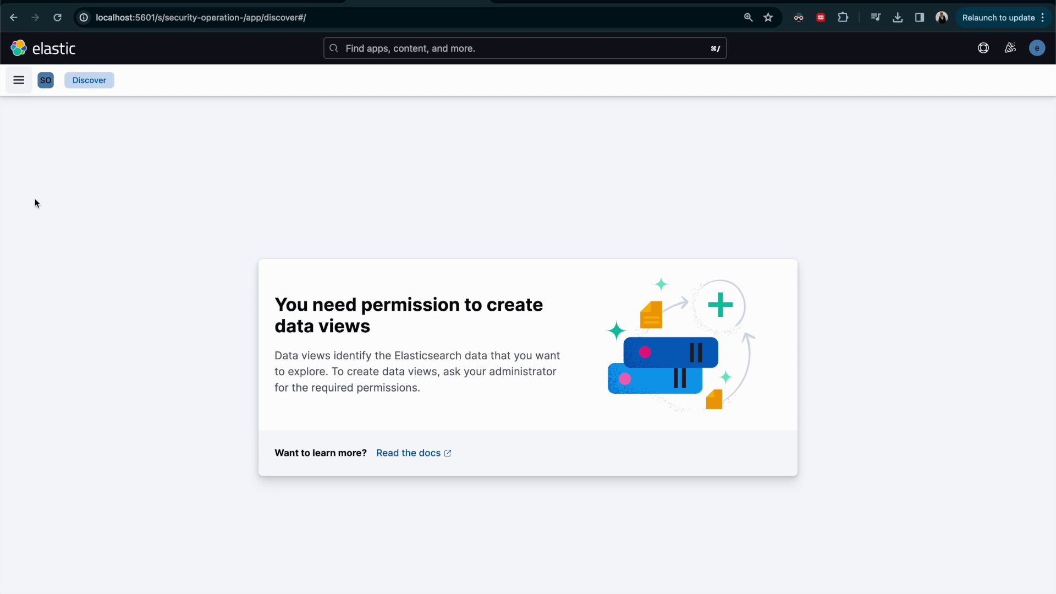
{"action": "left_click", "coordinate": [20, 88]}
{"action": "left_click", "coordinate": [47, 204]}
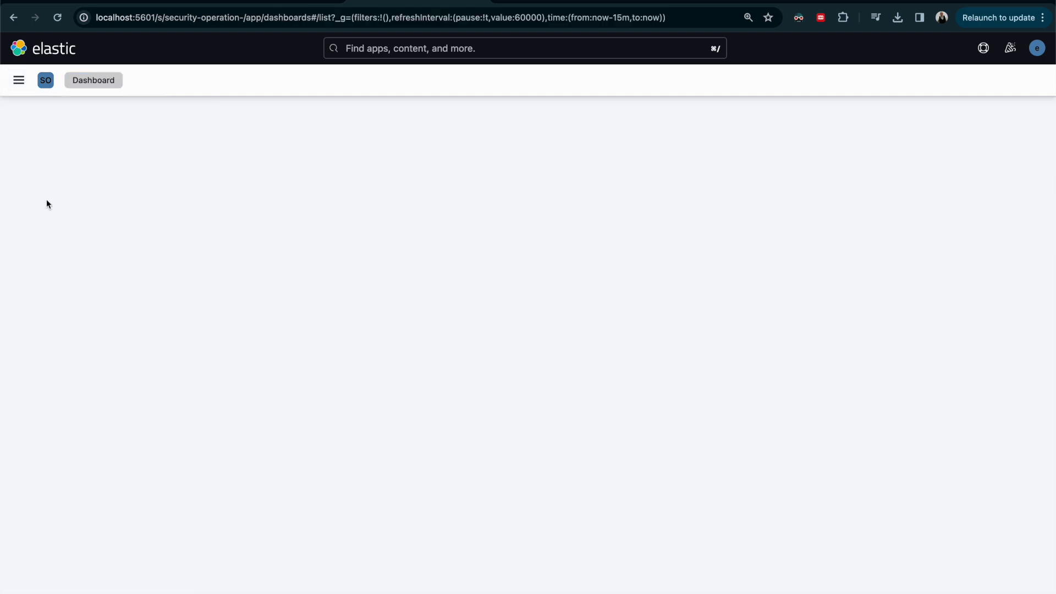
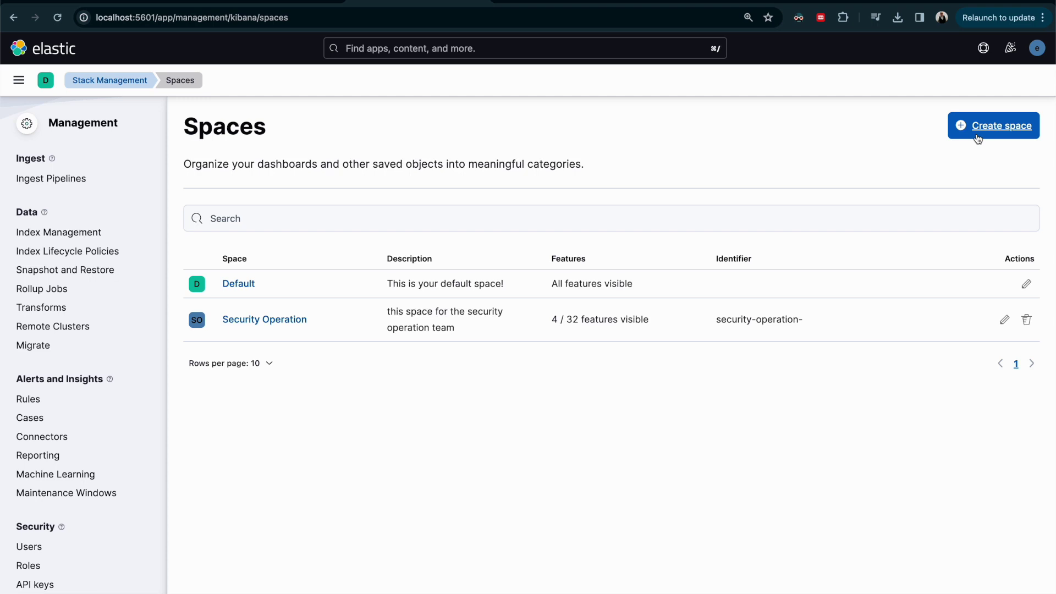
- Start creating another space from the Default space's management page and name it "Observability Operation"
{"action": "left_click", "coordinate": [673, 266]}
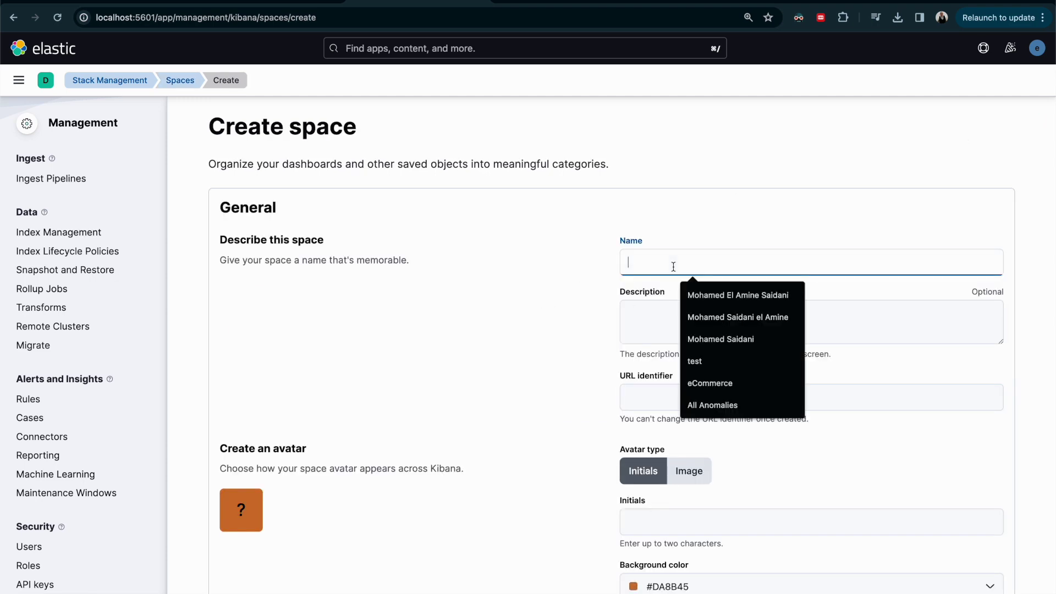
{"action": "type", "text": "Mon"}
{"action": "key", "text": "BackSpace"}
{"action": "key", "text": "BackSpace"}
{"action": "key", "text": "BackSpace"}
{"action": "type", "text": "Ov"}
{"action": "type", "text": "servability"}
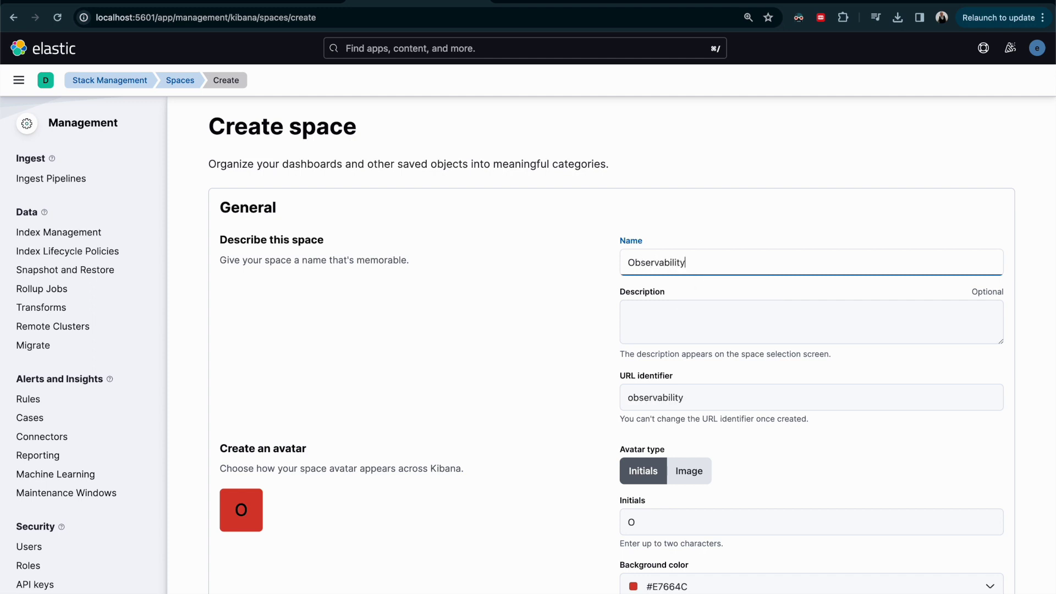
{"action": "type", "text": " Operation"}
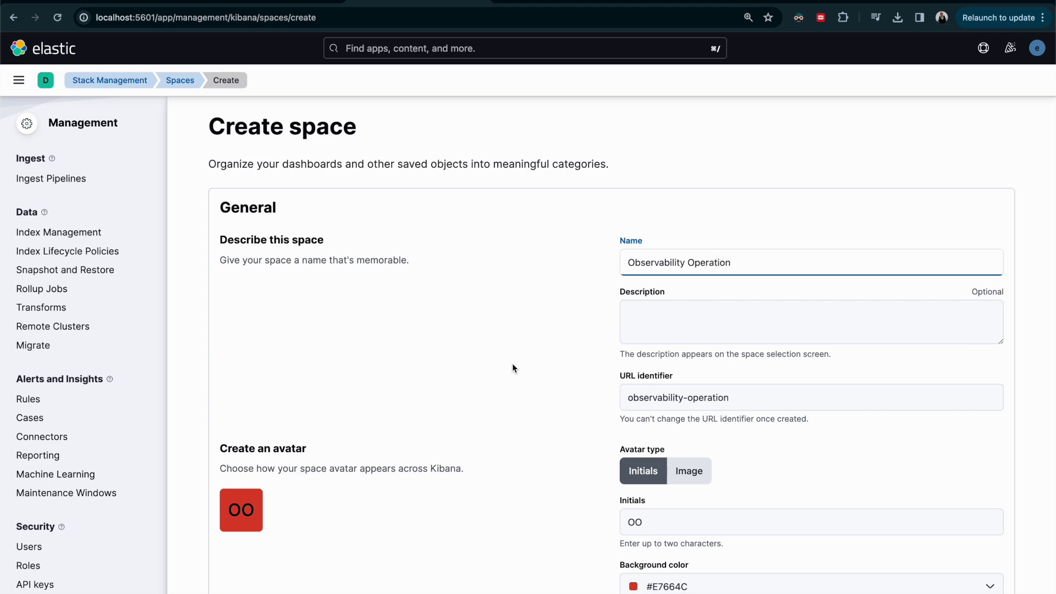
- Enter the space description "this space for observability operation team" and keep Initials as the avatar type
{"action": "scroll", "coordinate": [512, 363], "scroll_direction": "down", "scroll_amount": 3}
{"action": "left_click", "coordinate": [651, 165]}
{"action": "type", "text": "this sapc"}
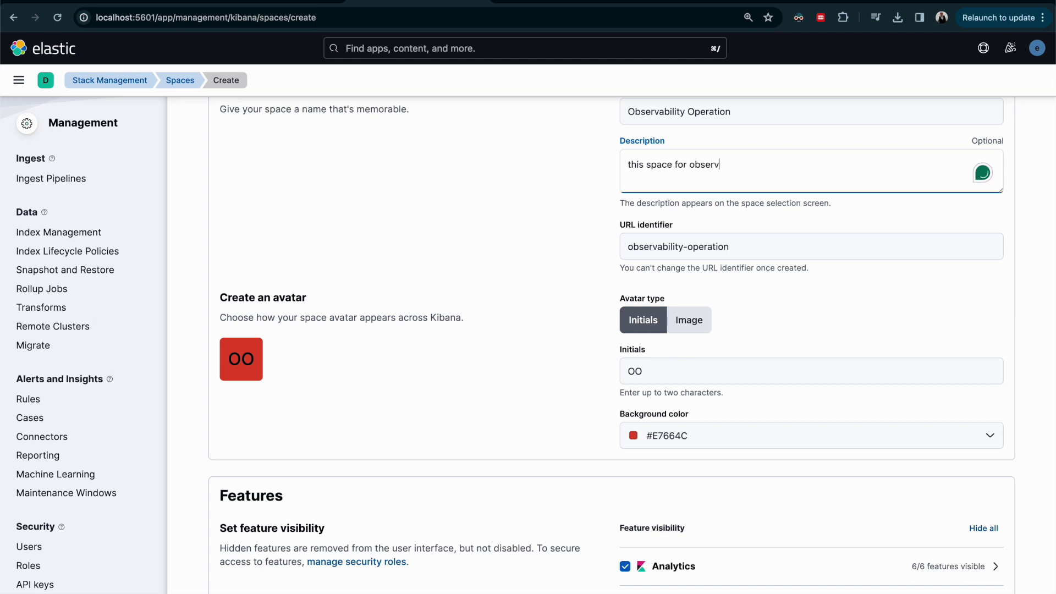
{"action": "type", "text": "ation team"}
{"action": "left_click", "coordinate": [737, 242]}
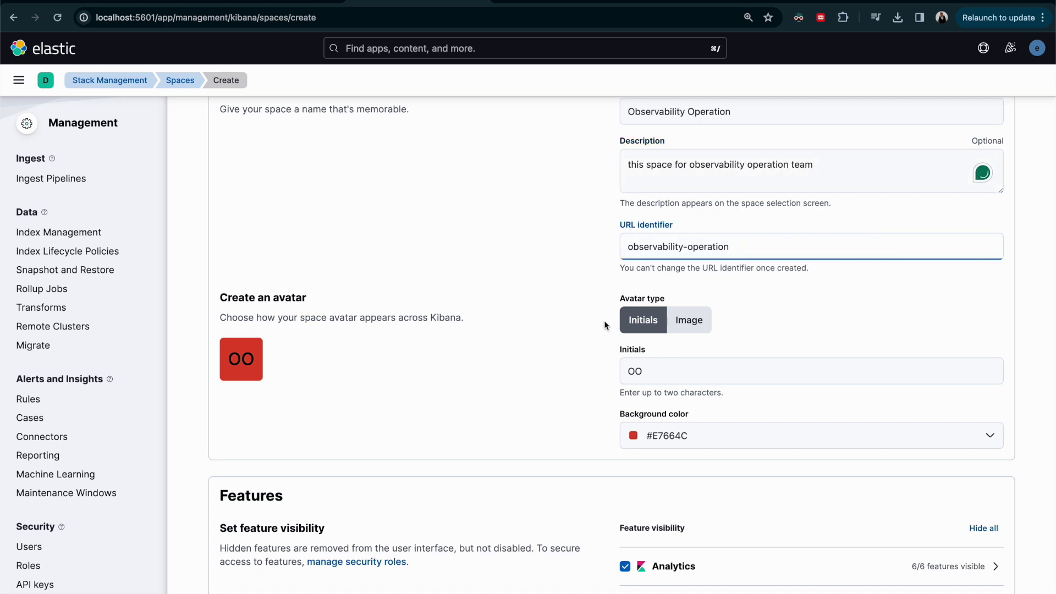
{"action": "left_click", "coordinate": [678, 327]}
{"action": "key", "text": "Left"}
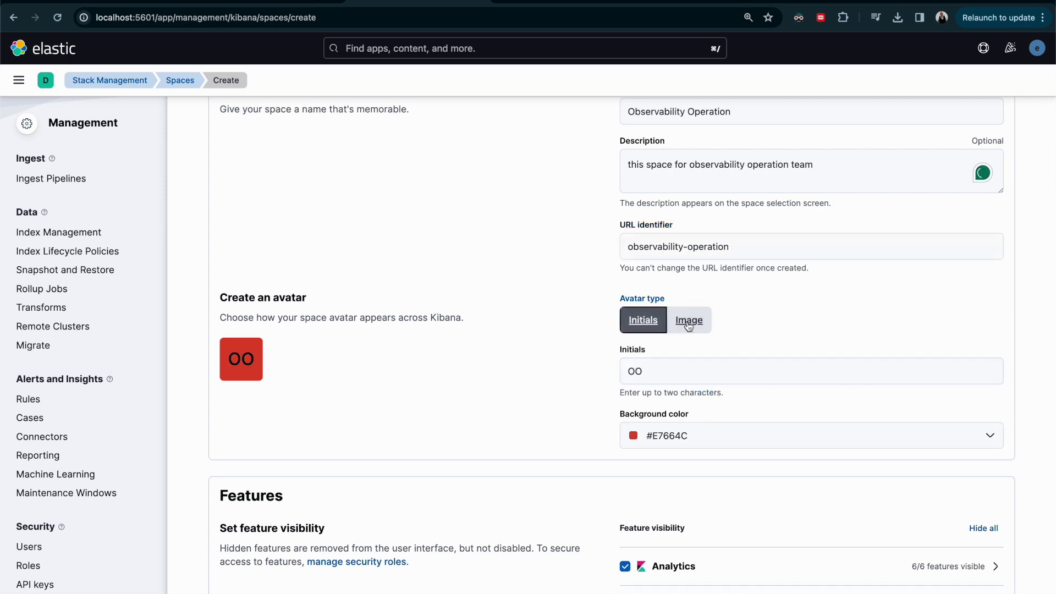
- Hide Canvas, Maps and Visualize Library under Analytics, keeping Discover, Dashboard and Machine Learning visible
{"action": "scroll", "coordinate": [685, 339], "scroll_direction": "down", "scroll_amount": 3}
{"action": "scroll", "coordinate": [684, 338], "scroll_direction": "down", "scroll_amount": 2}
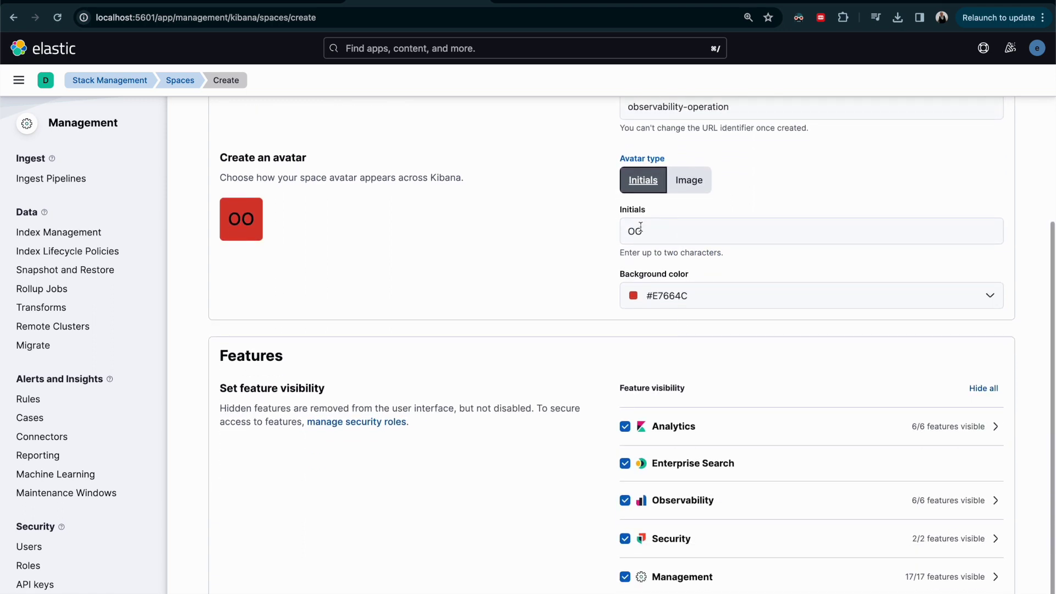
{"action": "scroll", "coordinate": [632, 302], "scroll_direction": "down", "scroll_amount": 2}
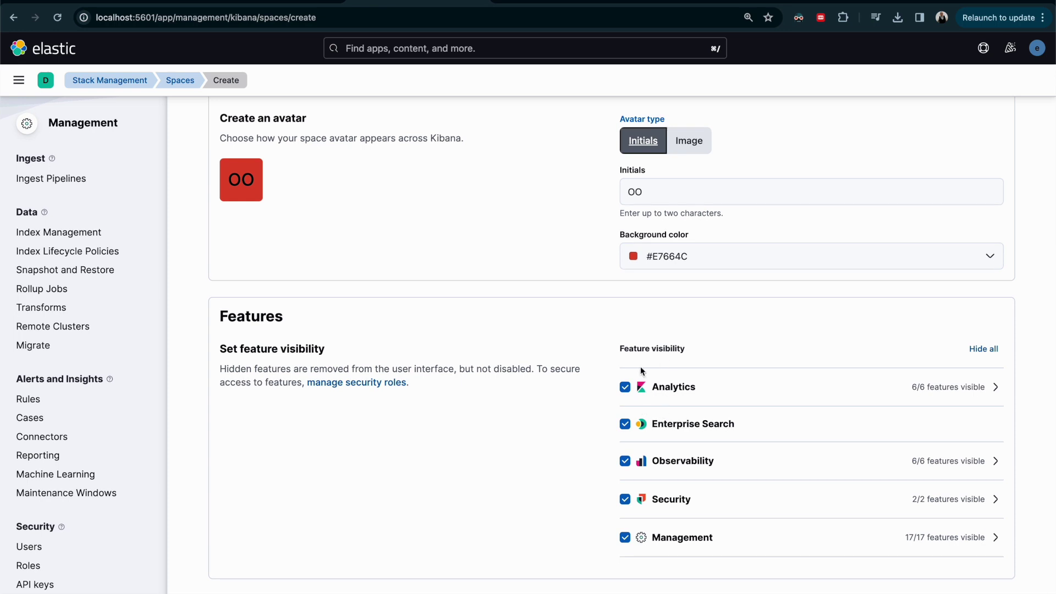
{"action": "left_click", "coordinate": [973, 390]}
{"action": "left_click", "coordinate": [994, 388]}
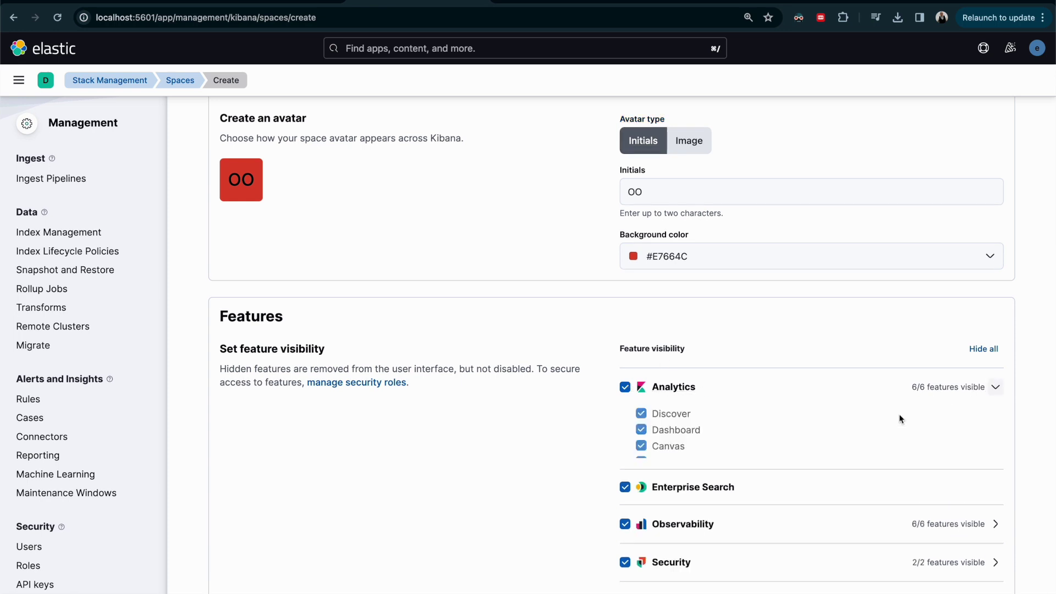
{"action": "left_click", "coordinate": [644, 447]}
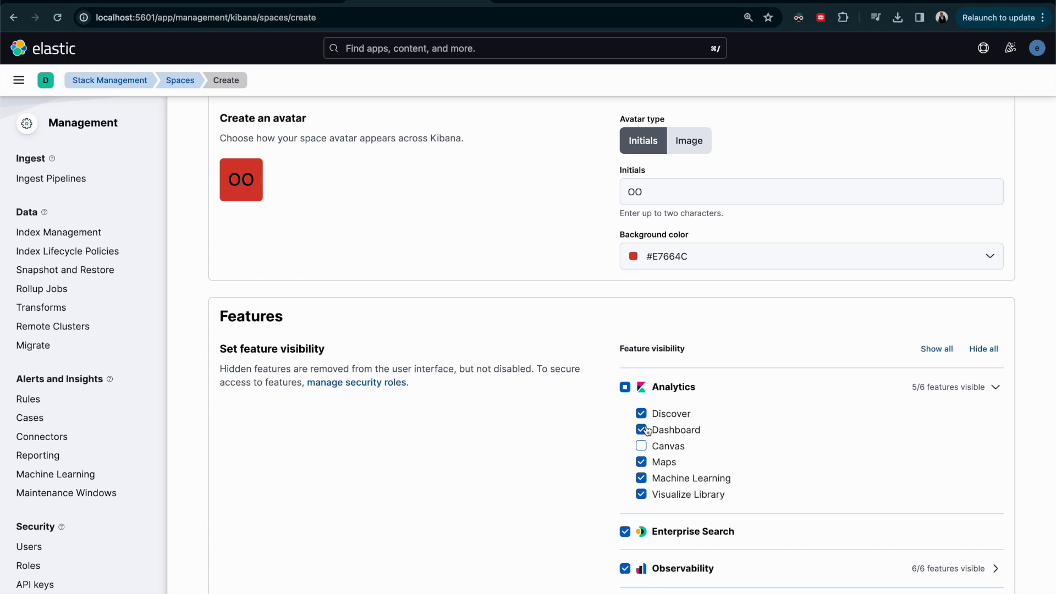
{"action": "left_click", "coordinate": [641, 463]}
{"action": "left_click", "coordinate": [641, 494]}
{"action": "left_click", "coordinate": [995, 388]}
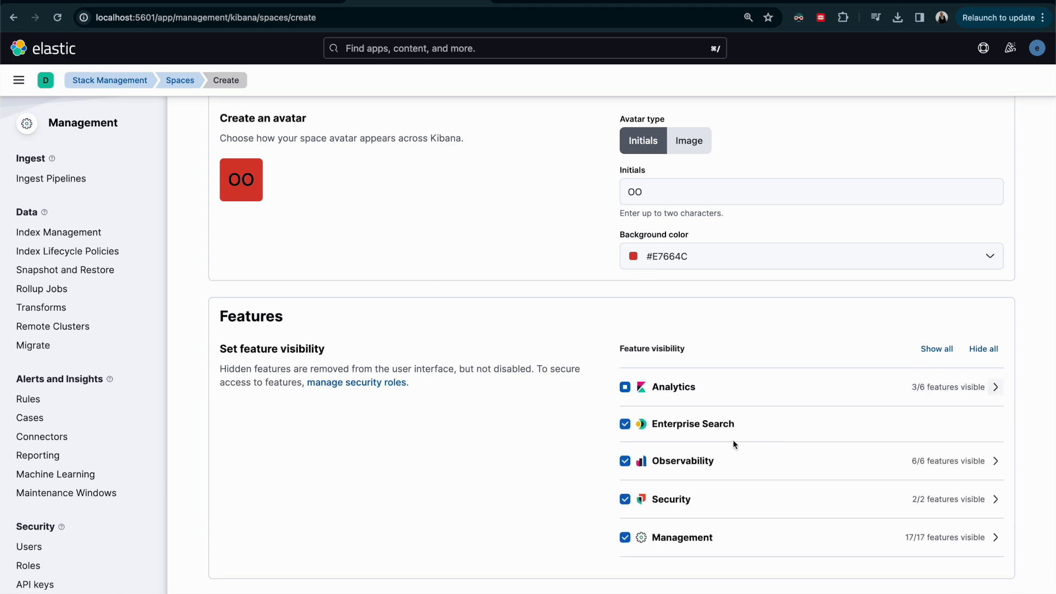
- Hide the Enterprise Search, Security and Management features and create the Observability Operation space
{"action": "left_click", "coordinate": [627, 423]}
{"action": "left_click", "coordinate": [625, 499]}
{"action": "left_click", "coordinate": [625, 538]}
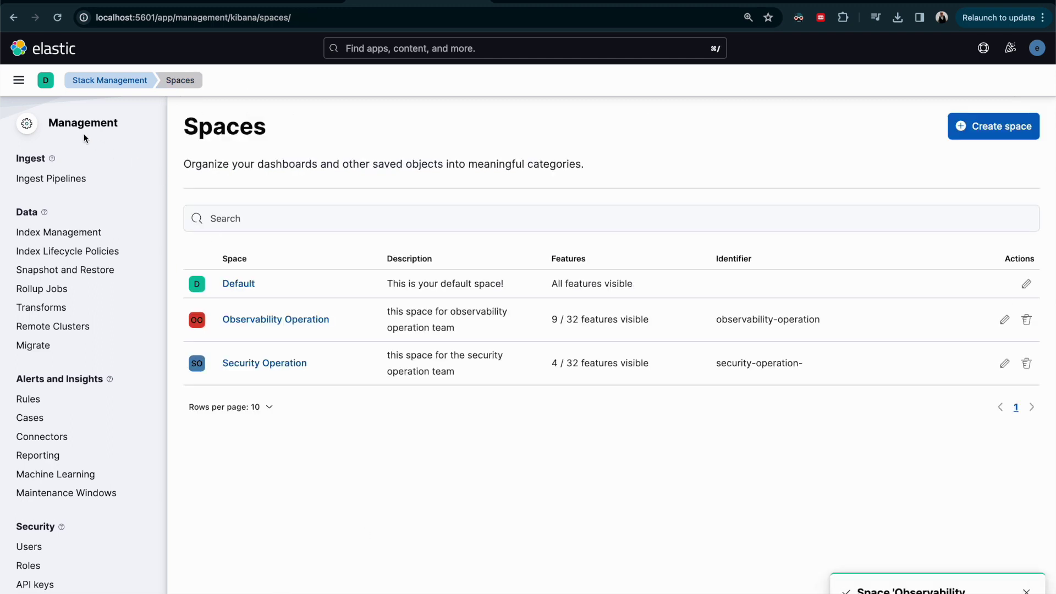
- Switch to the Observability Operation space and open its Observability overview
{"action": "left_click", "coordinate": [46, 82]}
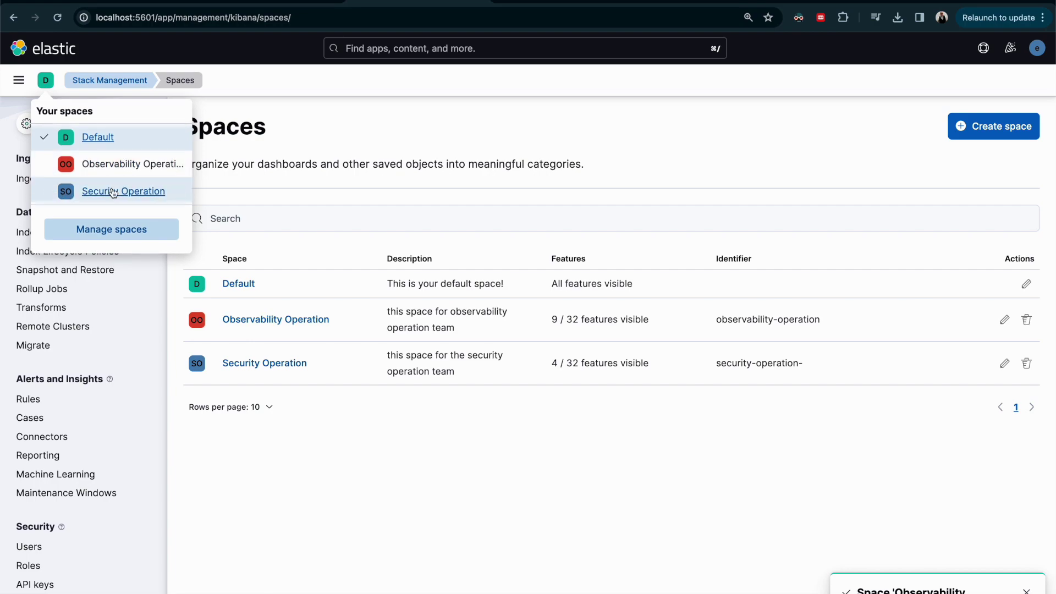
{"action": "left_click", "coordinate": [117, 164]}
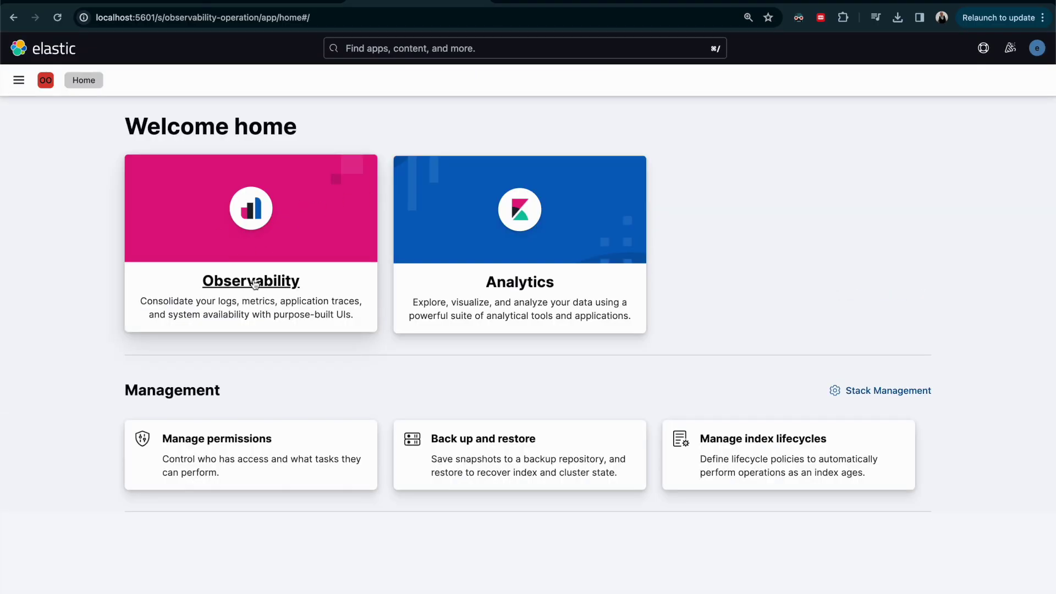
{"action": "left_click", "coordinate": [247, 229]}
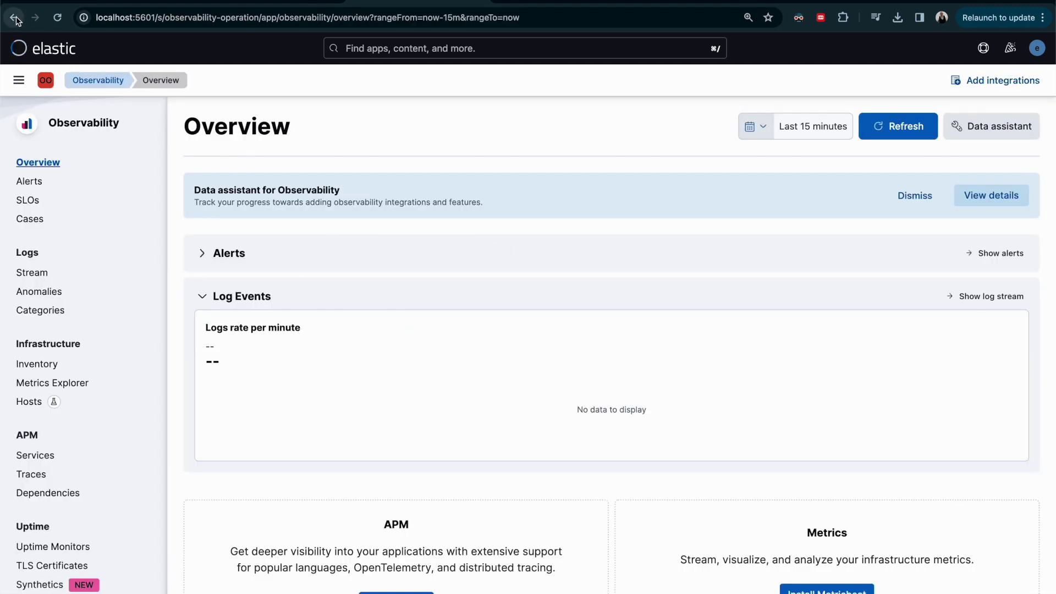
- Check the spaces list and the Analytics apps of the Observability Operation space, and open Machine Learning
{"action": "left_click", "coordinate": [46, 80]}
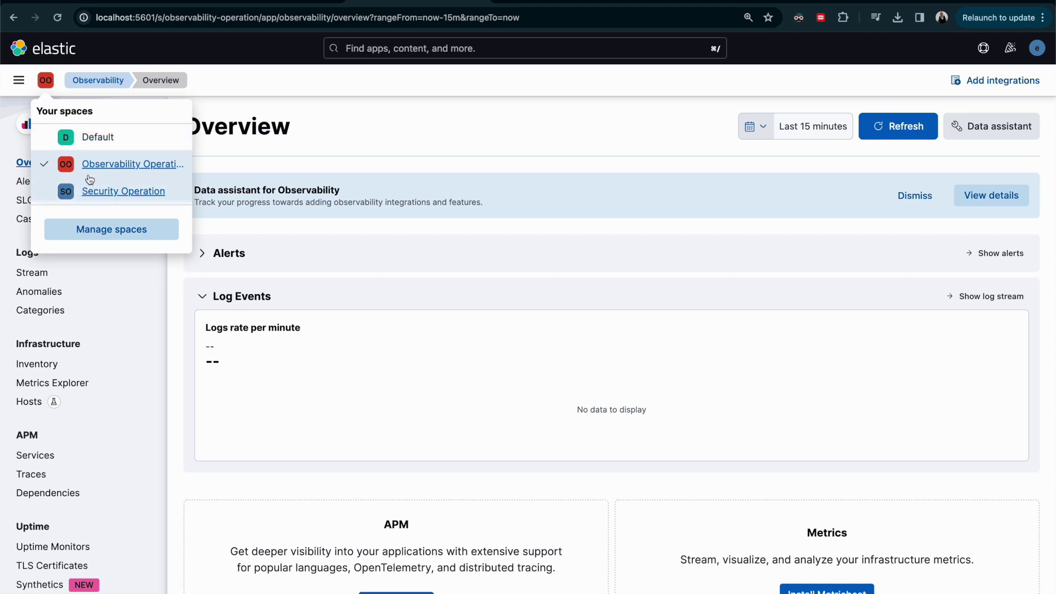
{"action": "left_click", "coordinate": [20, 80]}
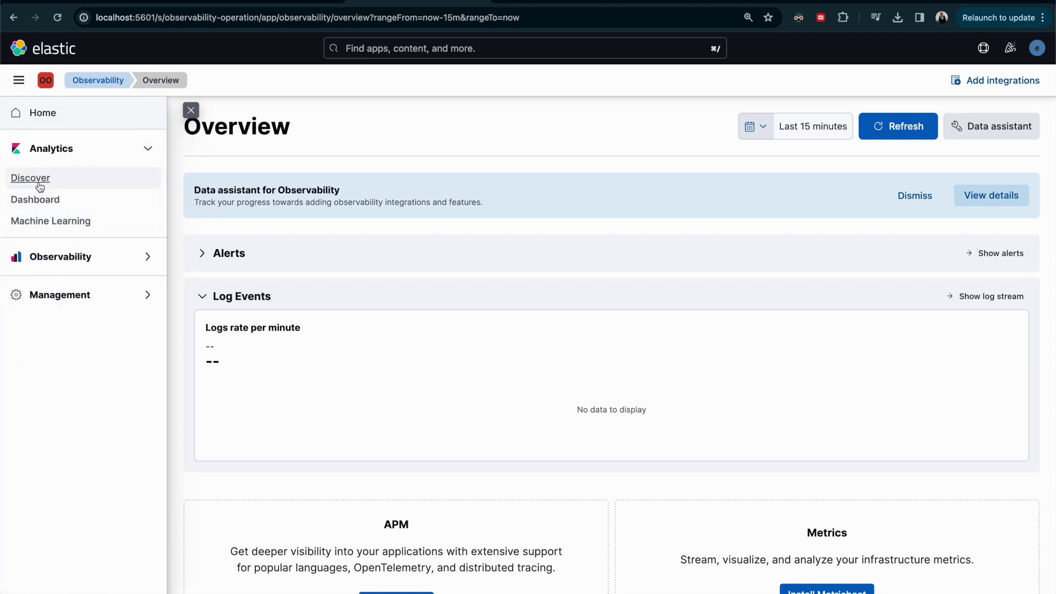
{"action": "left_click", "coordinate": [36, 222]}
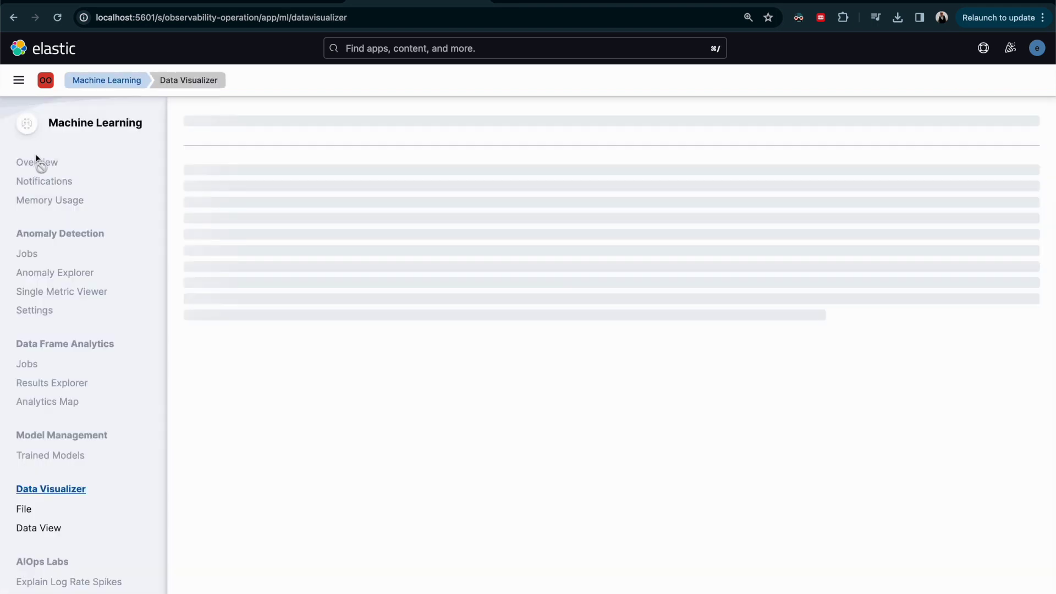
- Switch from the Observability Operation space back to the Default space
{"action": "left_click", "coordinate": [21, 83]}
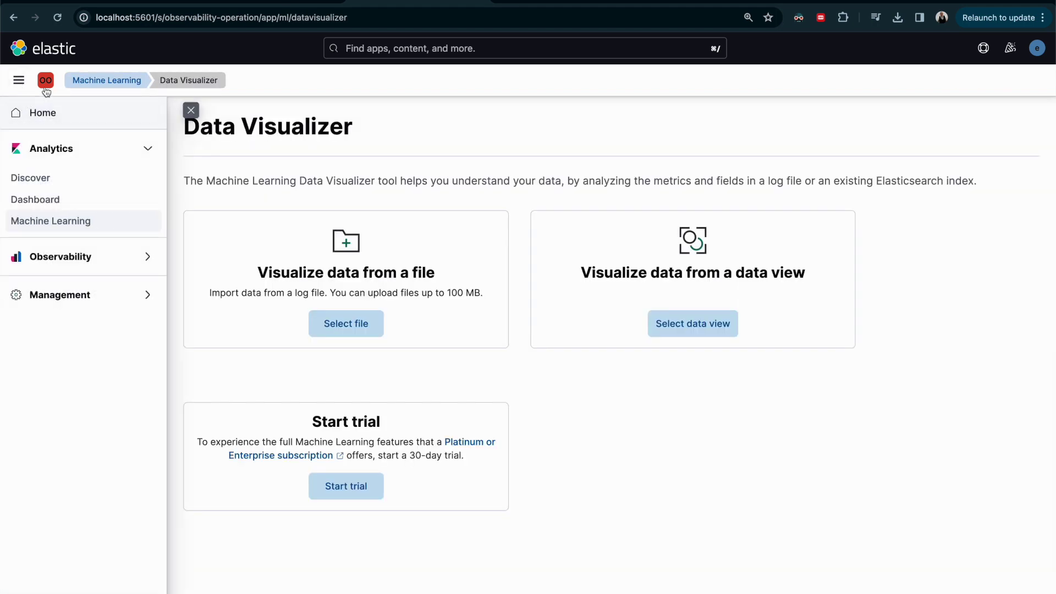
{"action": "left_click", "coordinate": [46, 88]}
{"action": "left_click", "coordinate": [87, 138]}
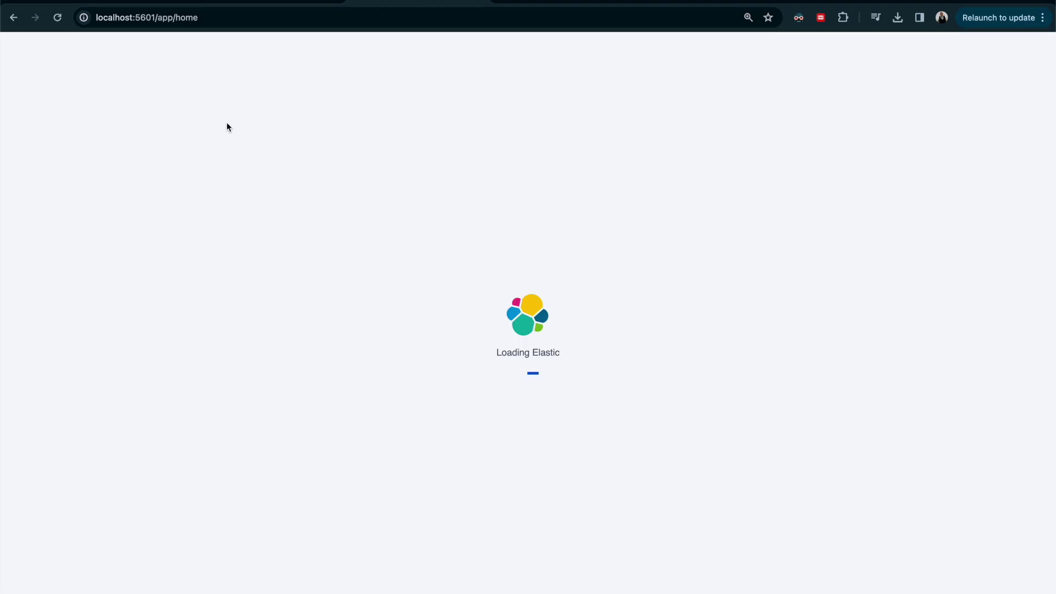
- Review the Kibana spaces documentation and the Elastic Certified Analyst exam objectives, and return to Kibana's home page
{"action": "left_click", "coordinate": [242, 5]}
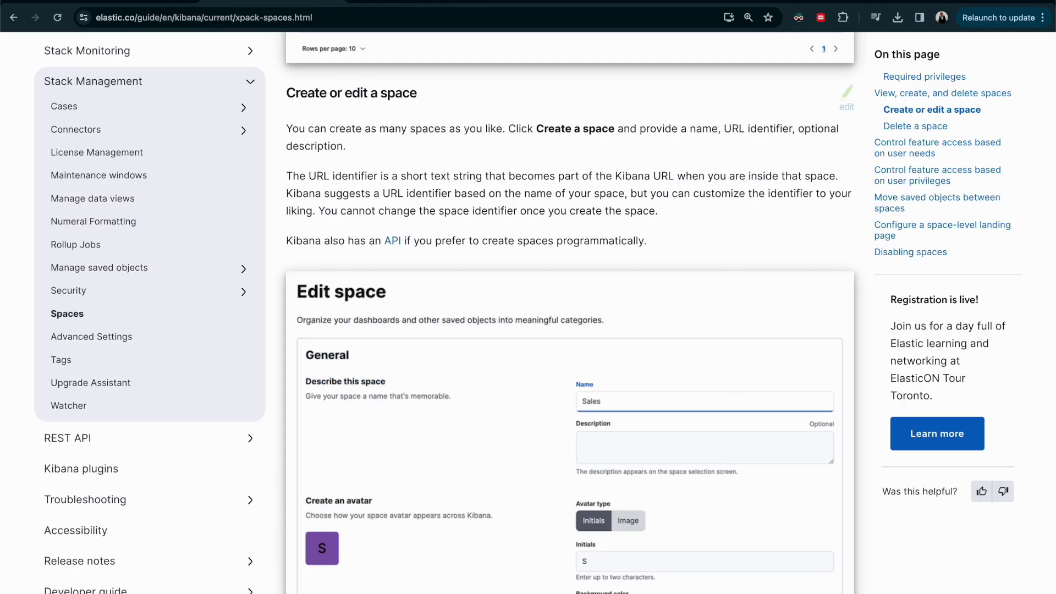
{"action": "key", "text": "ctrl+Tab"}
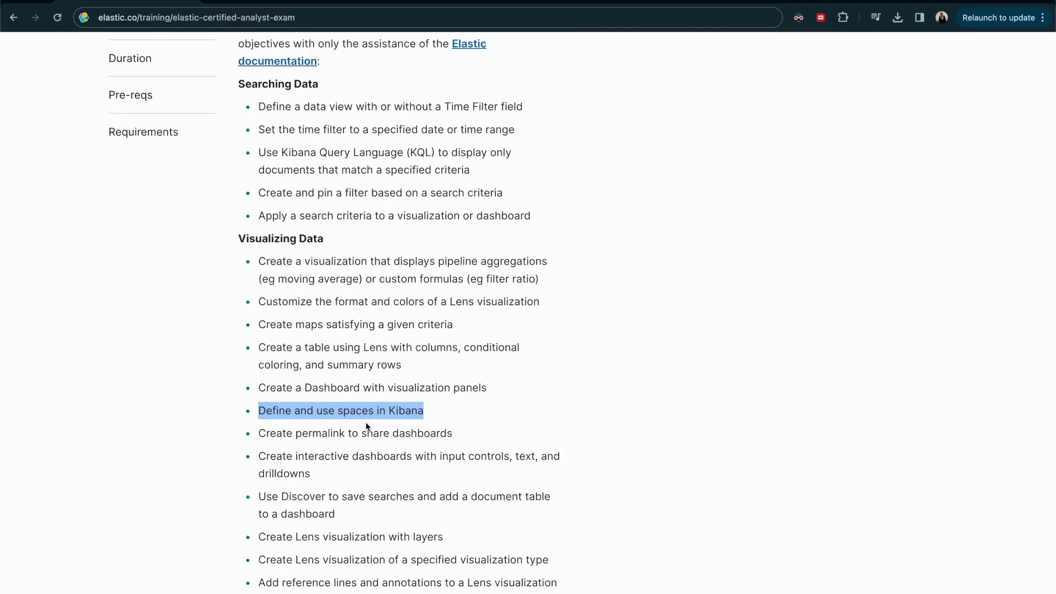
{"action": "left_click", "coordinate": [417, 4]}
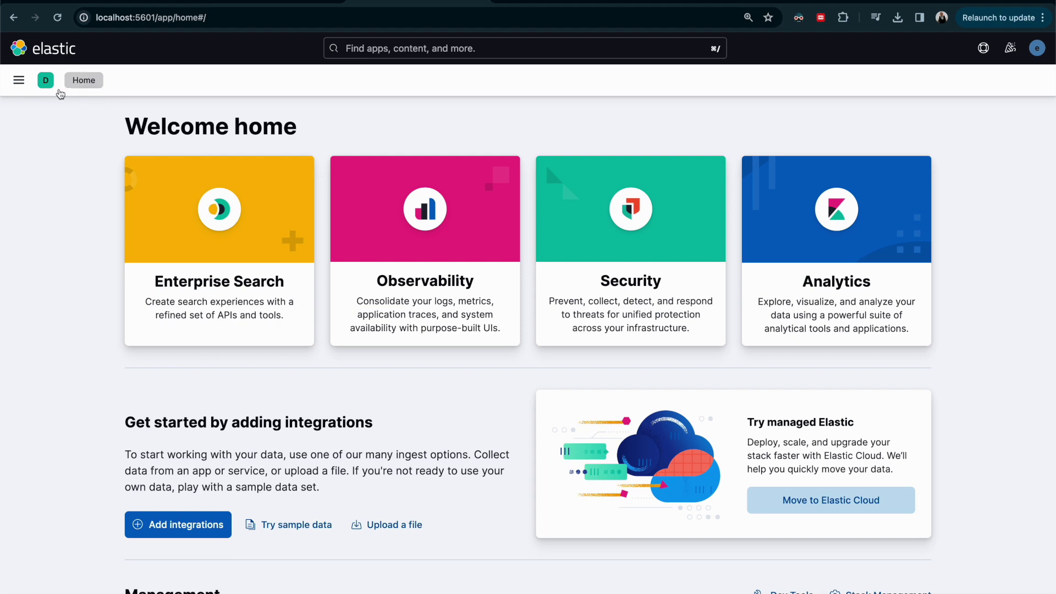
- Open the Saved Objects page under Kibana in Stack Management of the Default space
{"action": "left_click", "coordinate": [19, 80]}
{"action": "scroll", "coordinate": [48, 286], "scroll_direction": "down", "scroll_amount": 3}
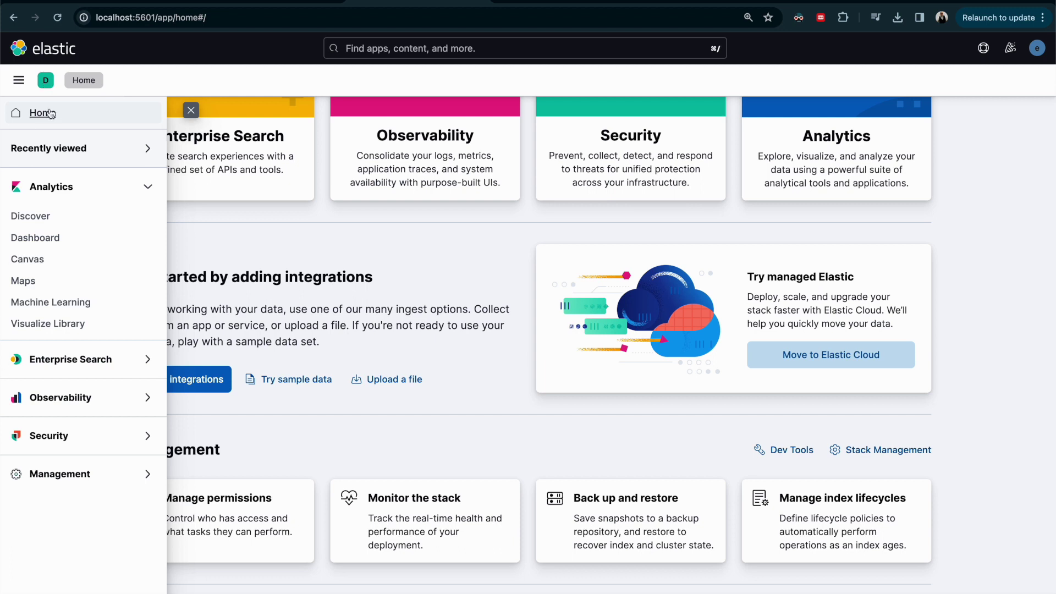
{"action": "left_click", "coordinate": [74, 480]}
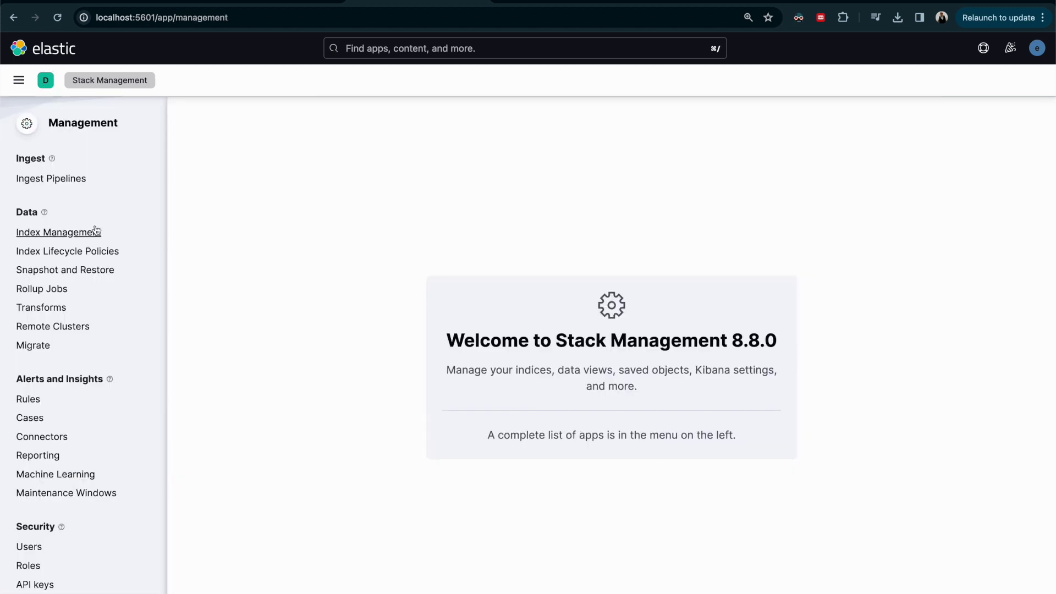
{"action": "scroll", "coordinate": [96, 230], "scroll_direction": "down", "scroll_amount": 2}
{"action": "scroll", "coordinate": [96, 230], "scroll_direction": "down", "scroll_amount": 5}
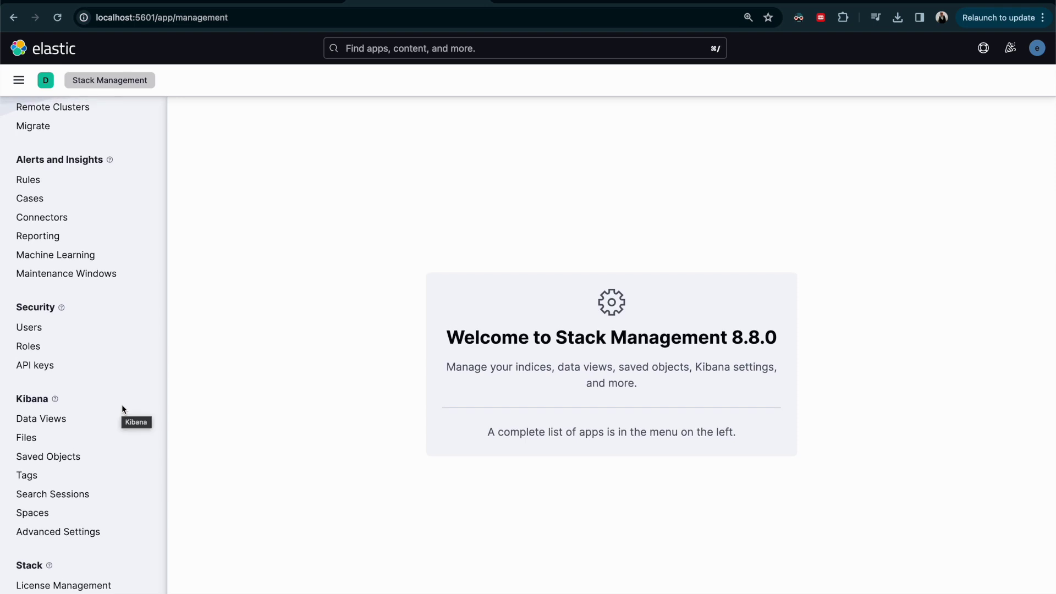
{"action": "mouse_move", "coordinate": [31, 407]}
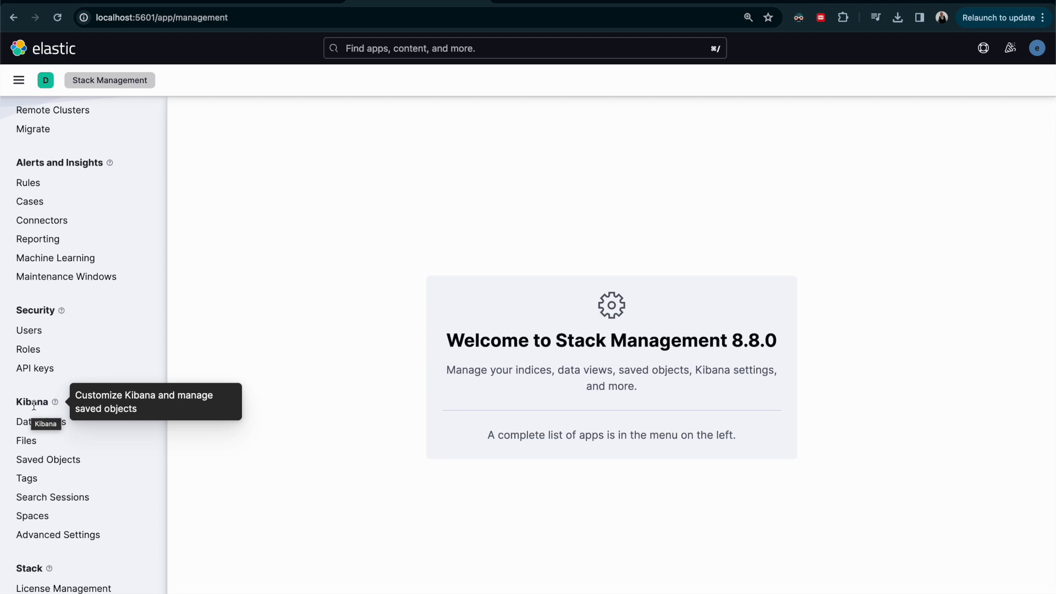
{"action": "left_click", "coordinate": [41, 462]}
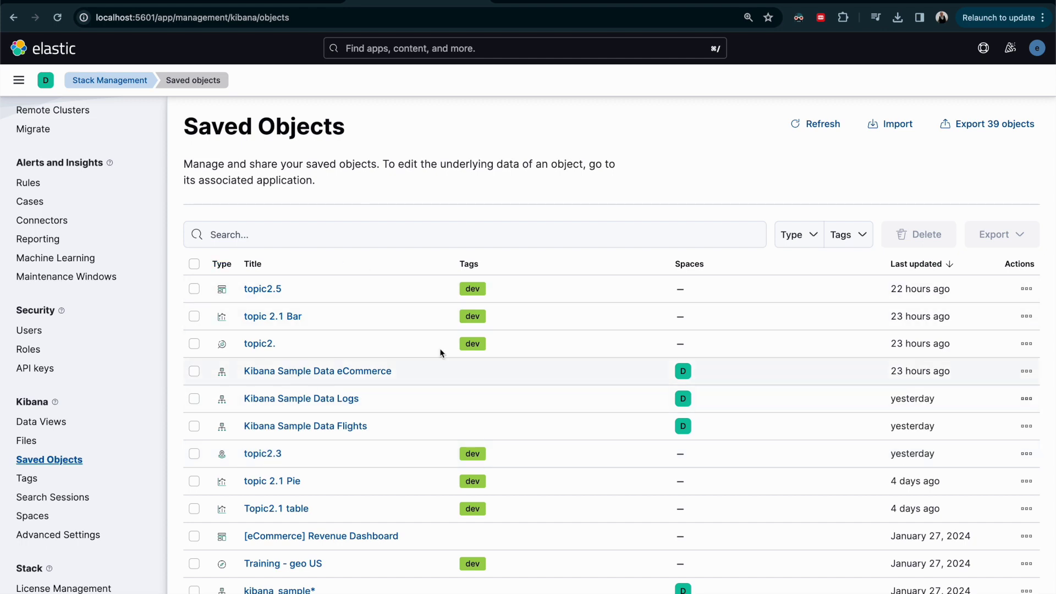
- Filter the saved objects by the data view type
{"action": "left_click", "coordinate": [810, 235]}
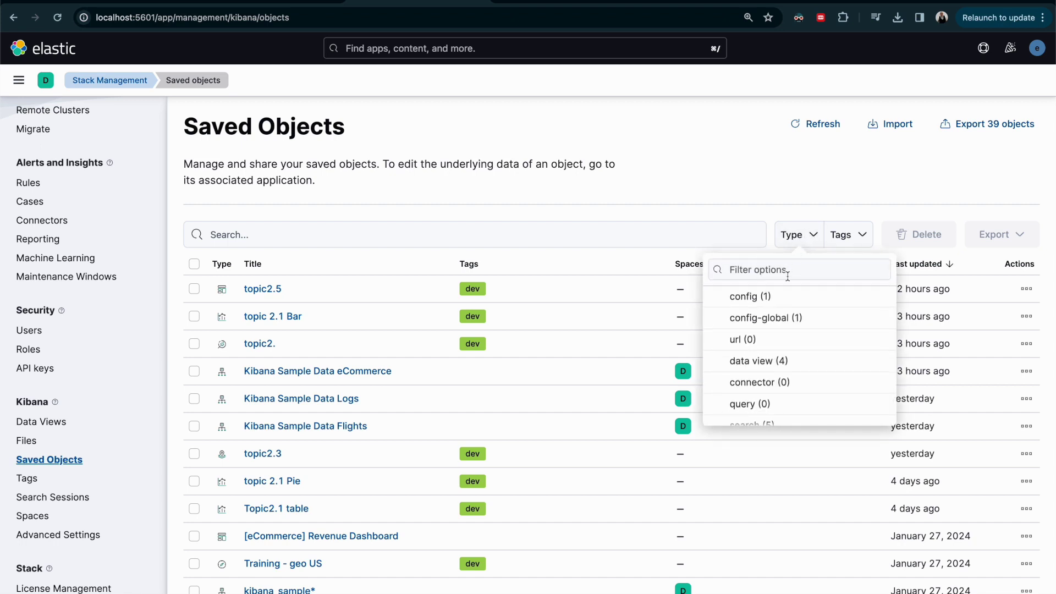
{"action": "scroll", "coordinate": [841, 323], "scroll_direction": "down", "scroll_amount": 3}
{"action": "scroll", "coordinate": [840, 326], "scroll_direction": "down", "scroll_amount": 5}
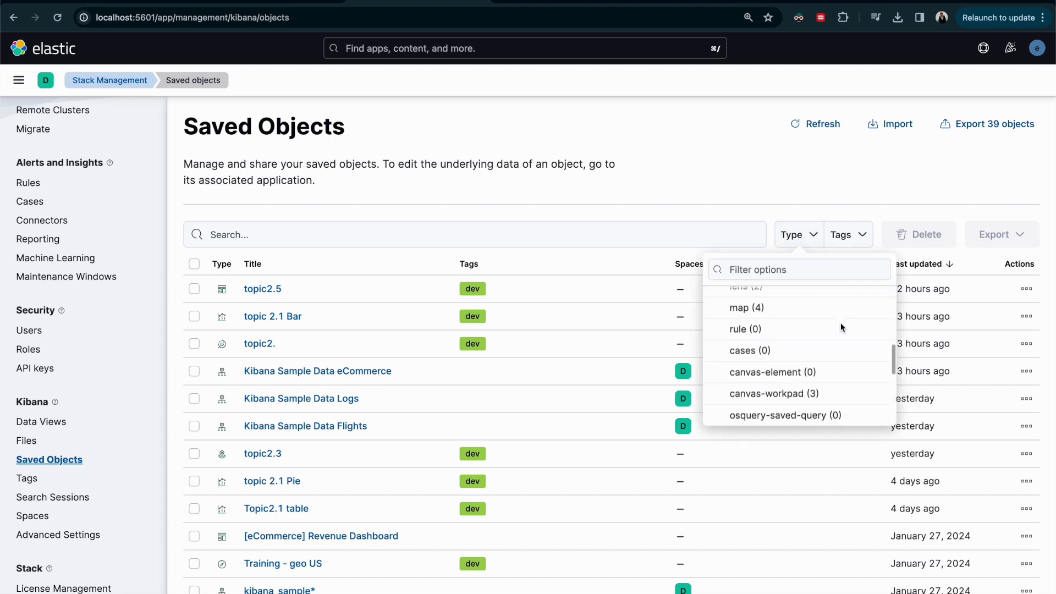
{"action": "scroll", "coordinate": [807, 310], "scroll_direction": "up", "scroll_amount": 10}
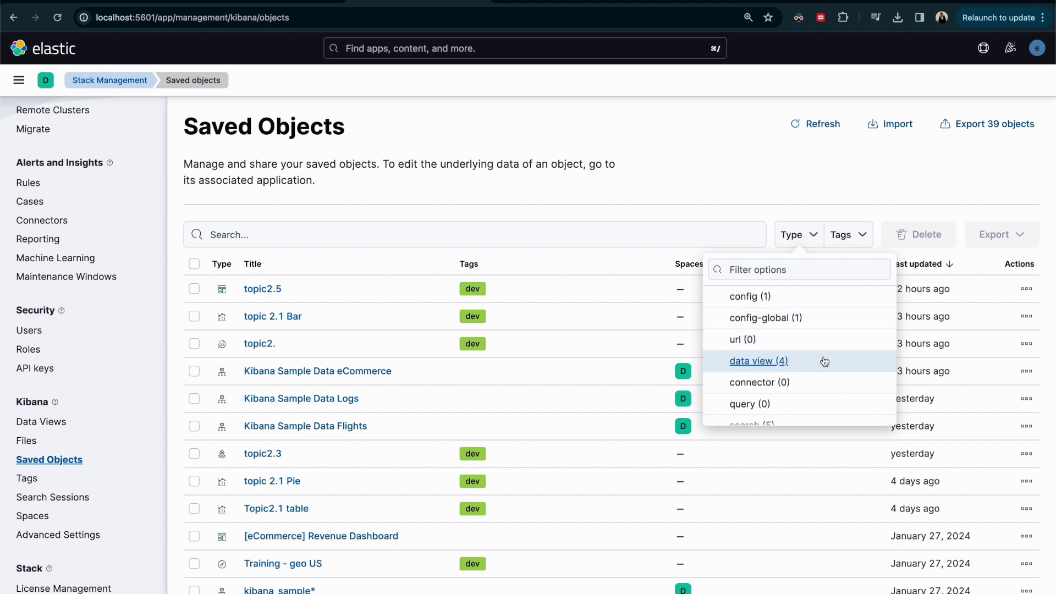
{"action": "left_click", "coordinate": [760, 363]}
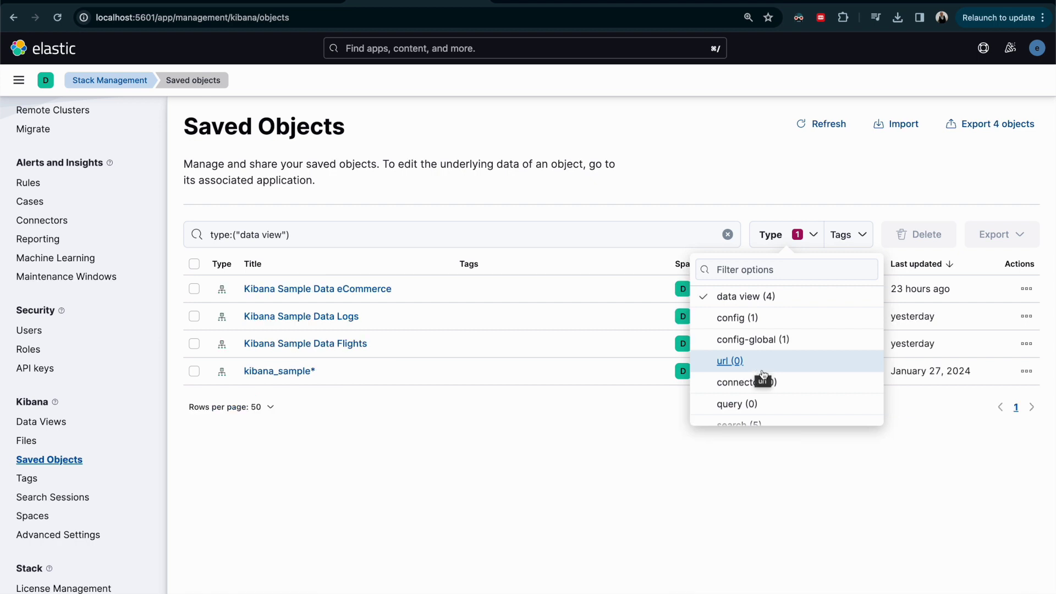
{"action": "left_click", "coordinate": [351, 480]}
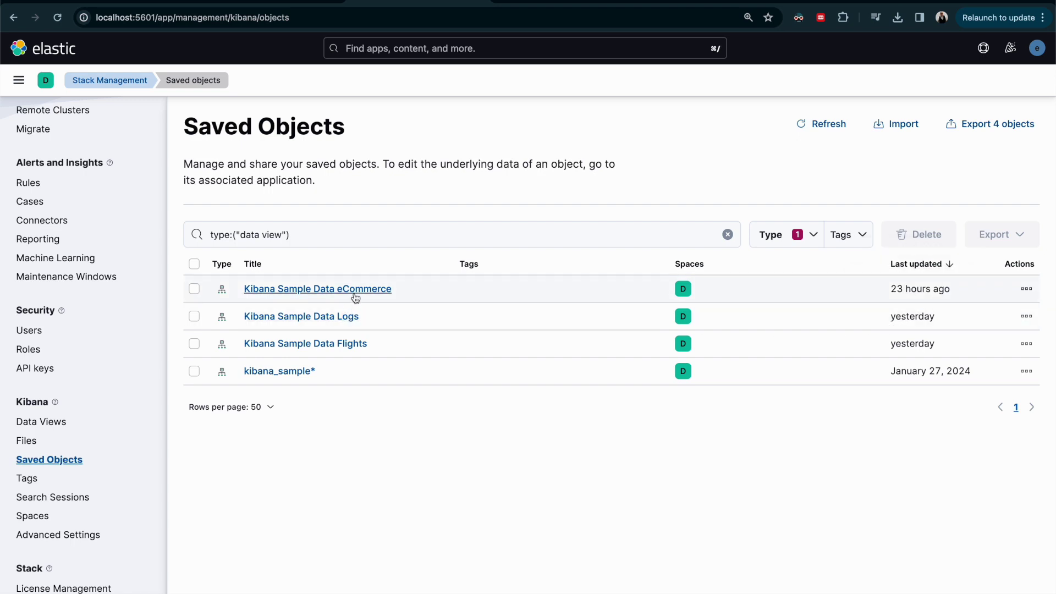
- Share the Kibana Sample Data Logs data view with only the Security Operation space in addition to Default
{"action": "left_click", "coordinate": [1027, 316]}
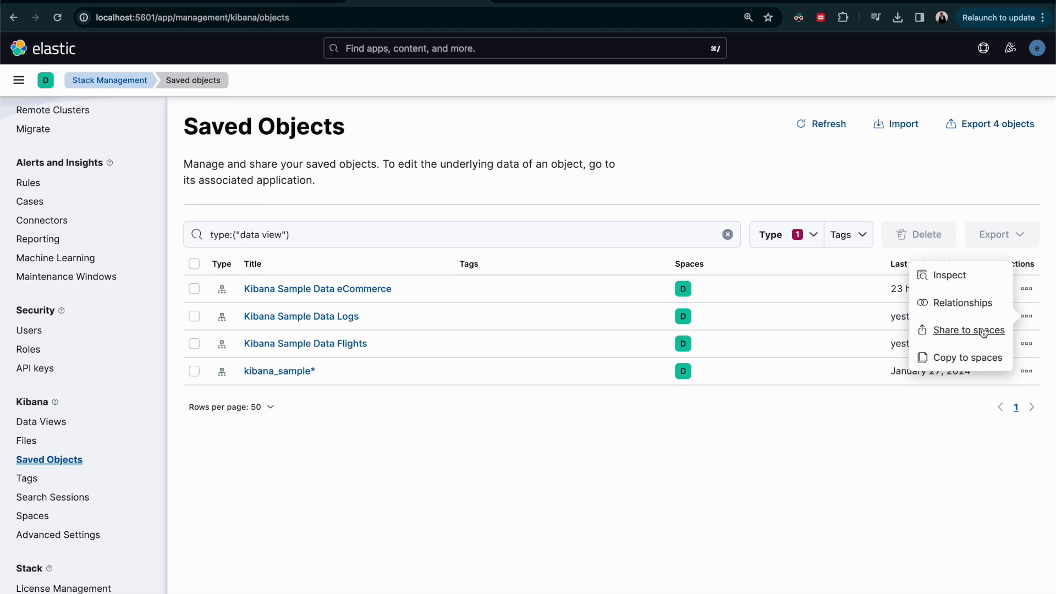
{"action": "left_click", "coordinate": [957, 332]}
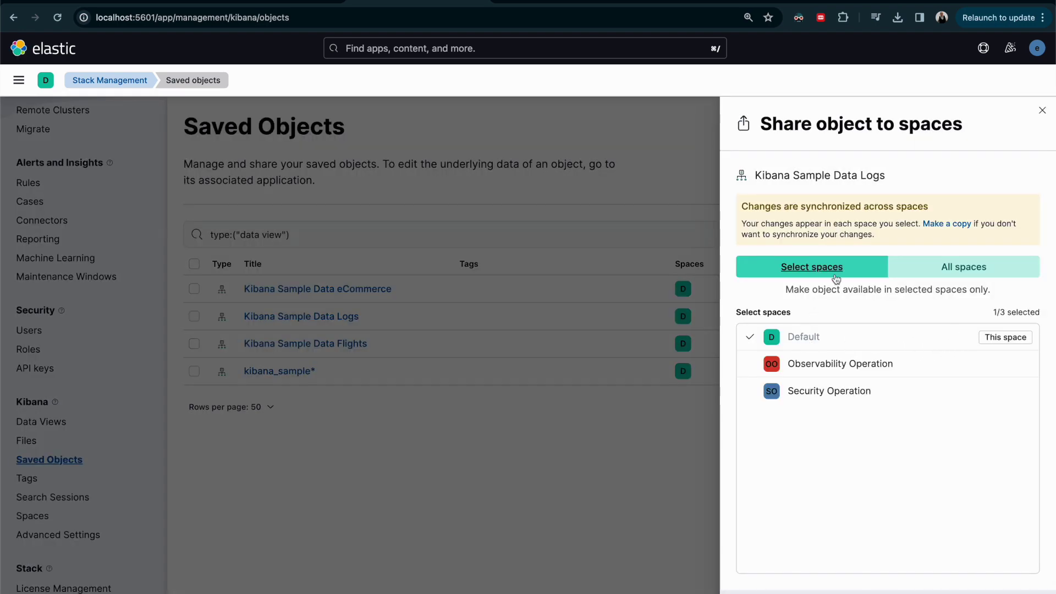
{"action": "left_click", "coordinate": [836, 275]}
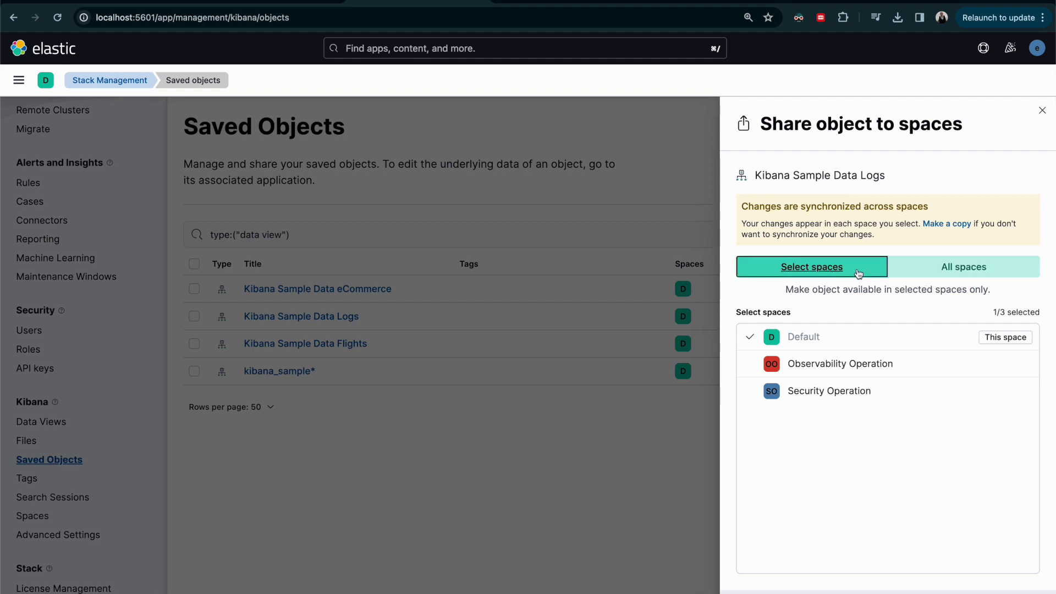
{"action": "left_click", "coordinate": [797, 372]}
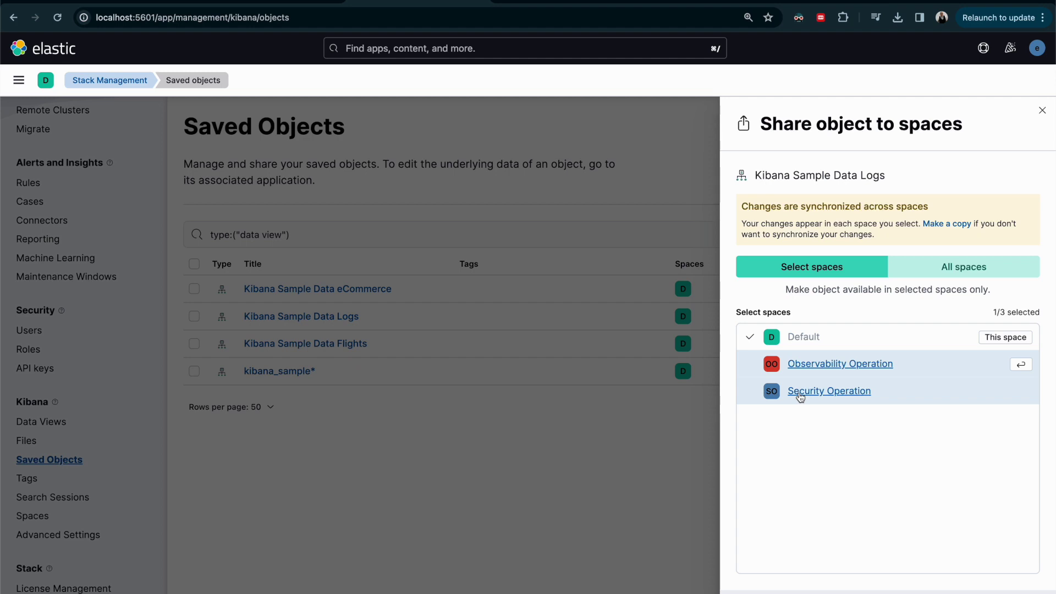
{"action": "left_click", "coordinate": [801, 393]}
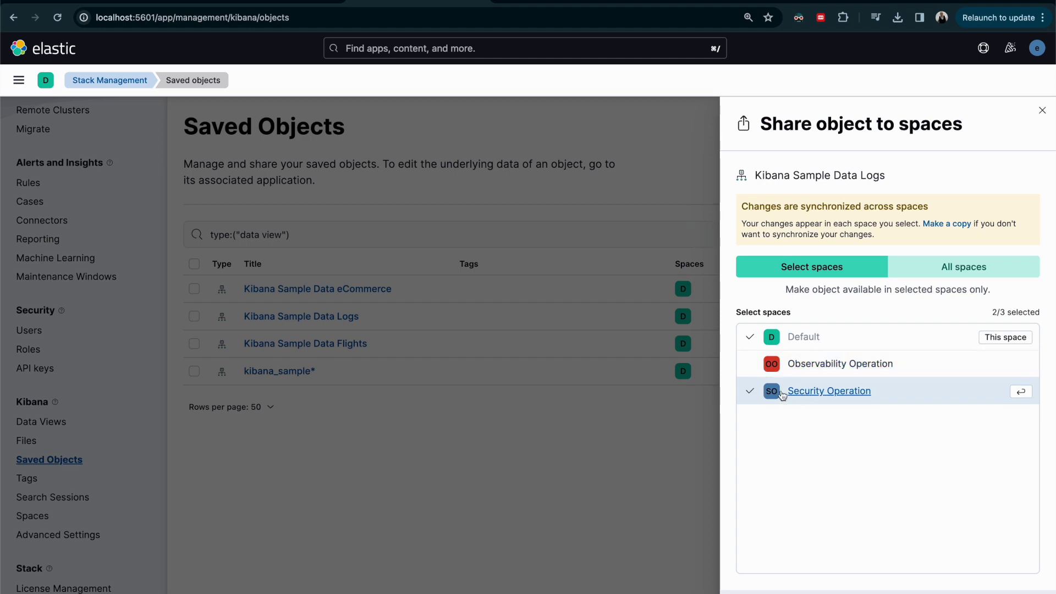
{"action": "left_click", "coordinate": [1006, 593]}
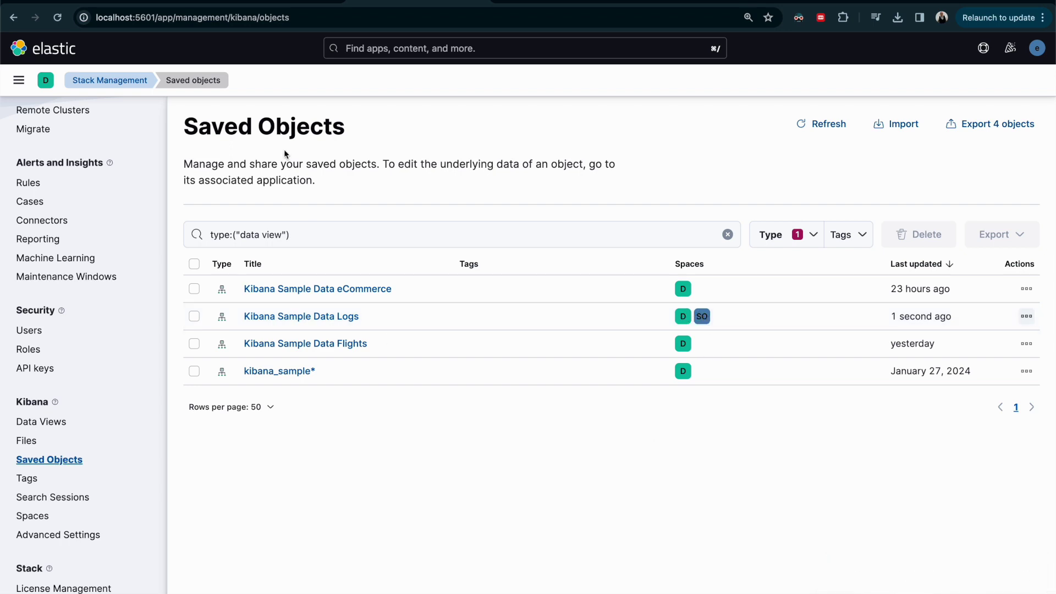
- Switch to the Security Operation space and open its Dashboard page
{"action": "left_click", "coordinate": [46, 81]}
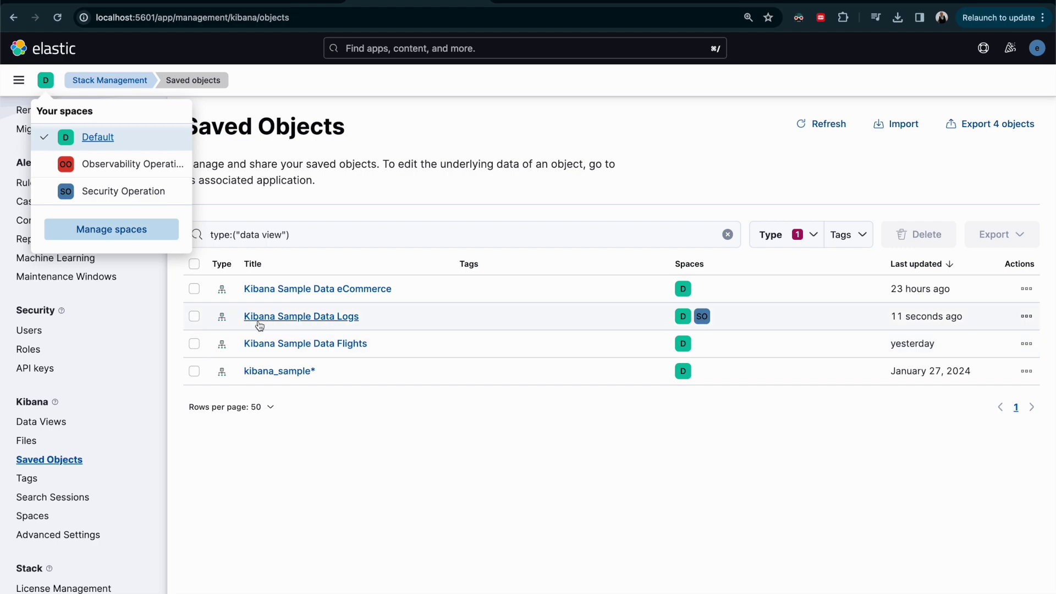
{"action": "left_click", "coordinate": [123, 203]}
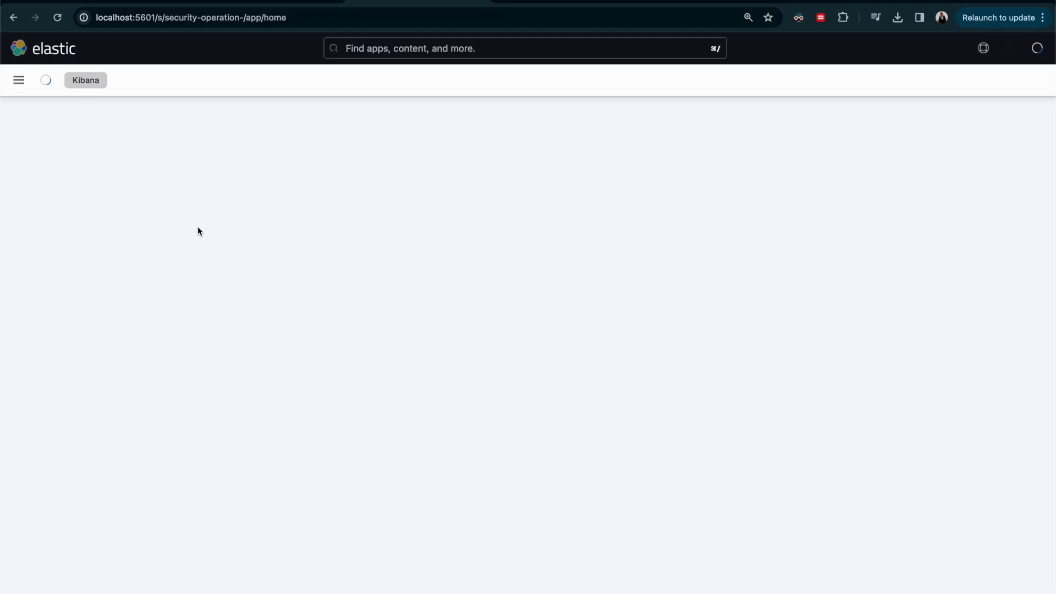
{"action": "left_click", "coordinate": [19, 79]}
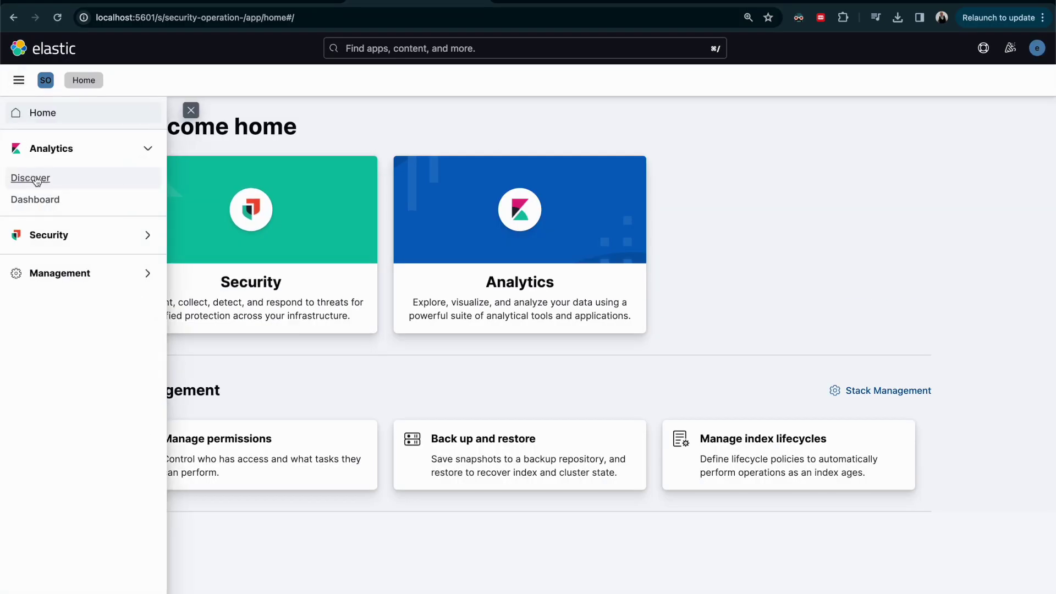
{"action": "left_click", "coordinate": [40, 198]}
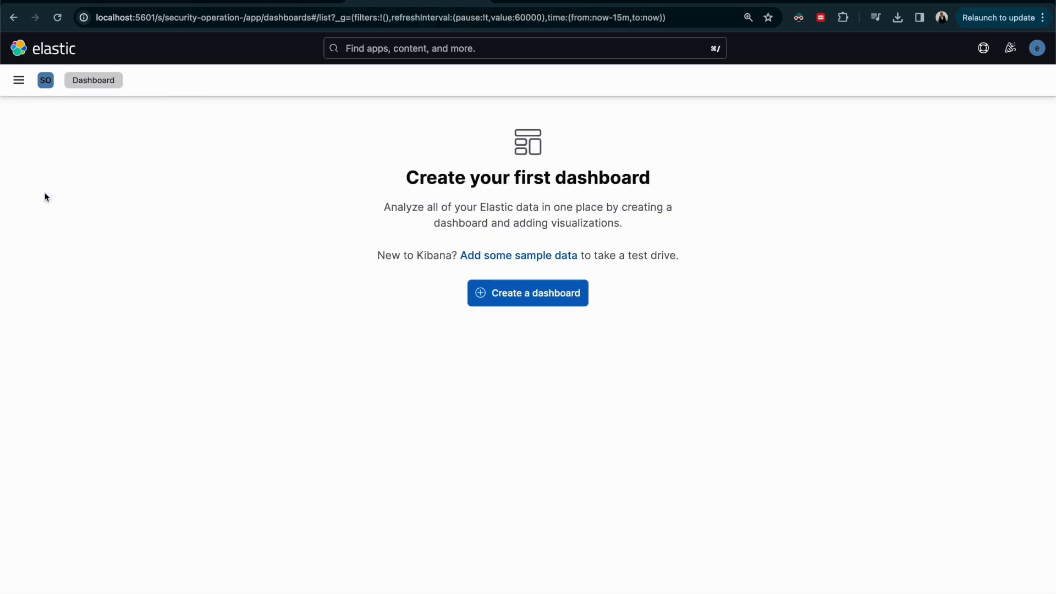
- Open Discover in the Security Operation space and show the Kibana Sample Data Logs documents for the last 30 days
{"action": "left_click", "coordinate": [18, 80]}
{"action": "left_click", "coordinate": [47, 176]}
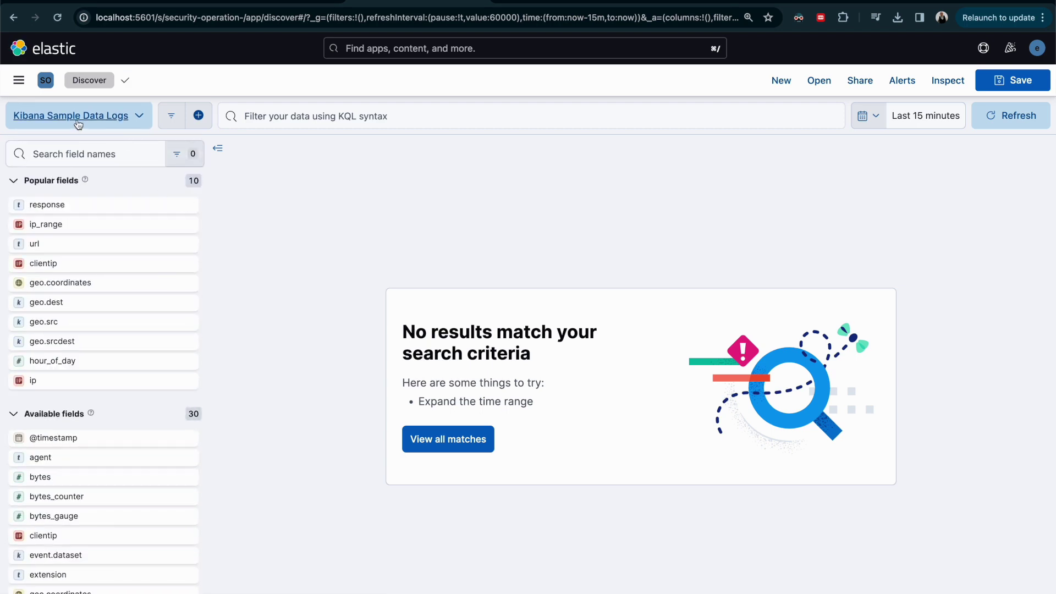
{"action": "left_click", "coordinate": [869, 115]}
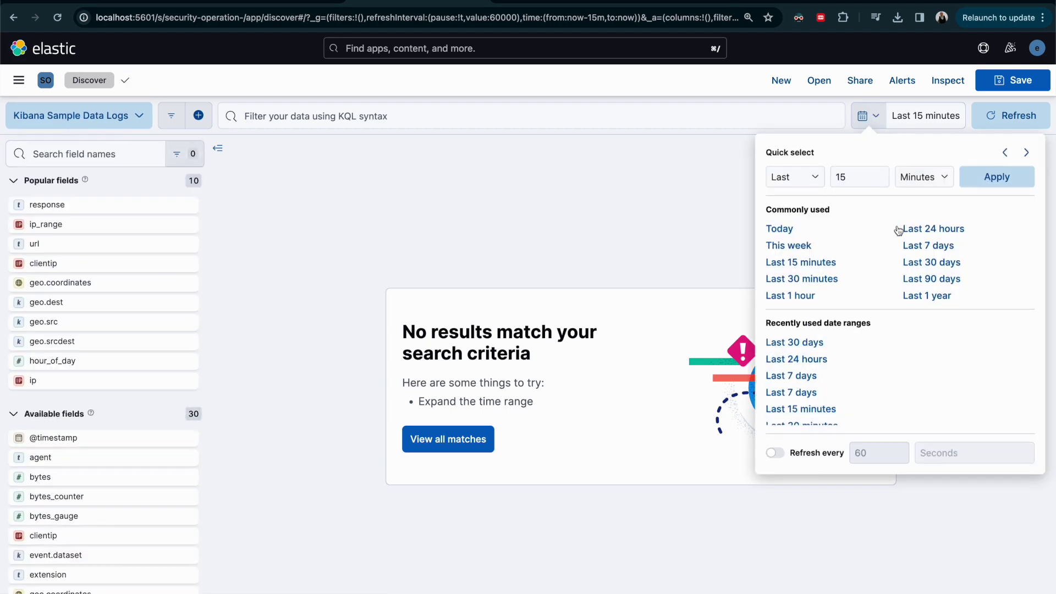
{"action": "left_click", "coordinate": [929, 263]}
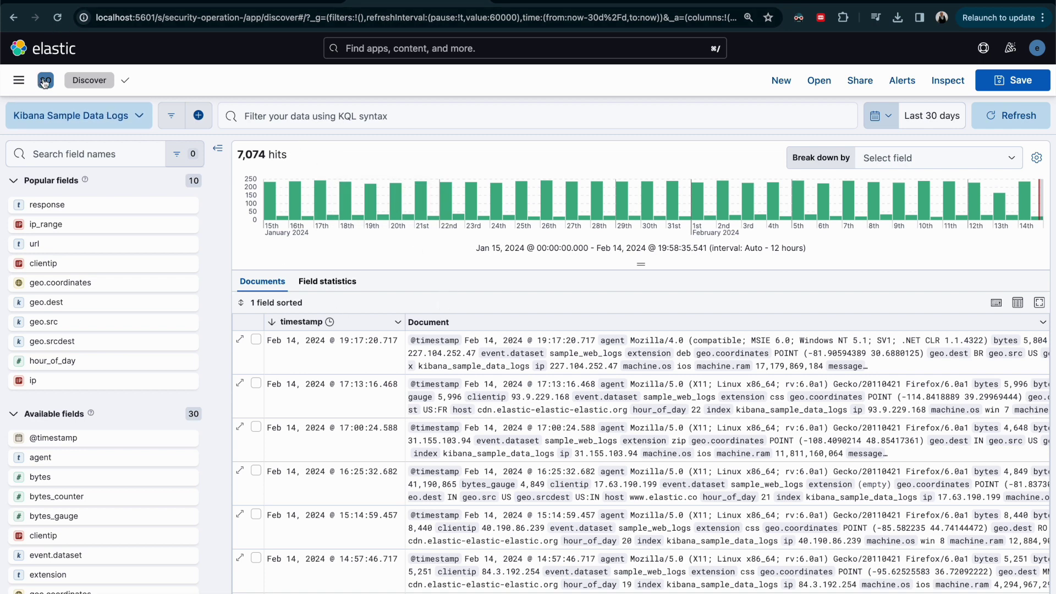
- Recheck the Security Operation space's Dashboard page and switch back to the Default space
{"action": "left_click", "coordinate": [18, 80]}
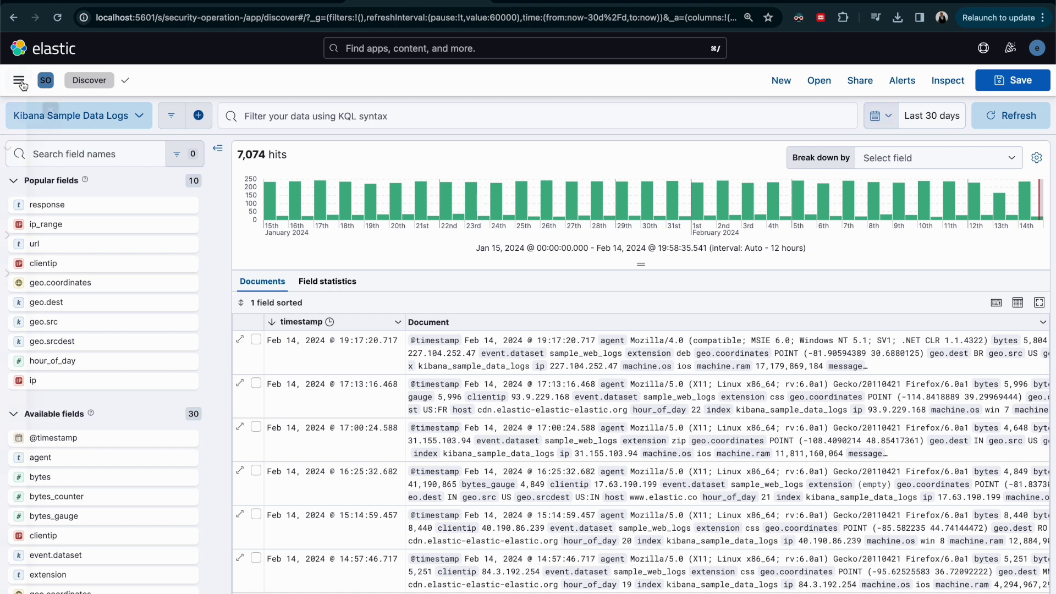
{"action": "left_click", "coordinate": [47, 199]}
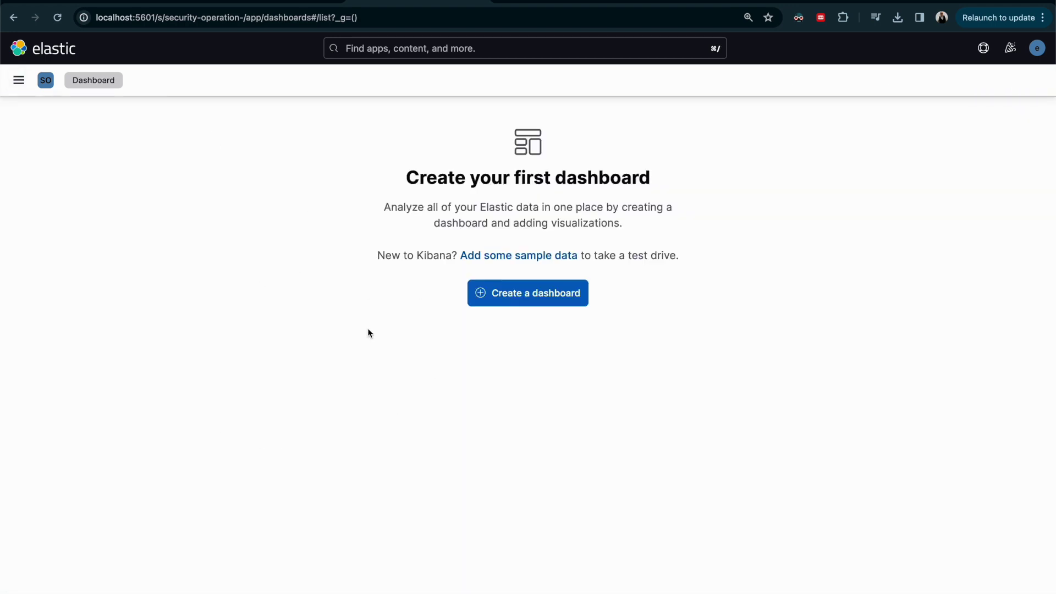
{"action": "left_click", "coordinate": [46, 89]}
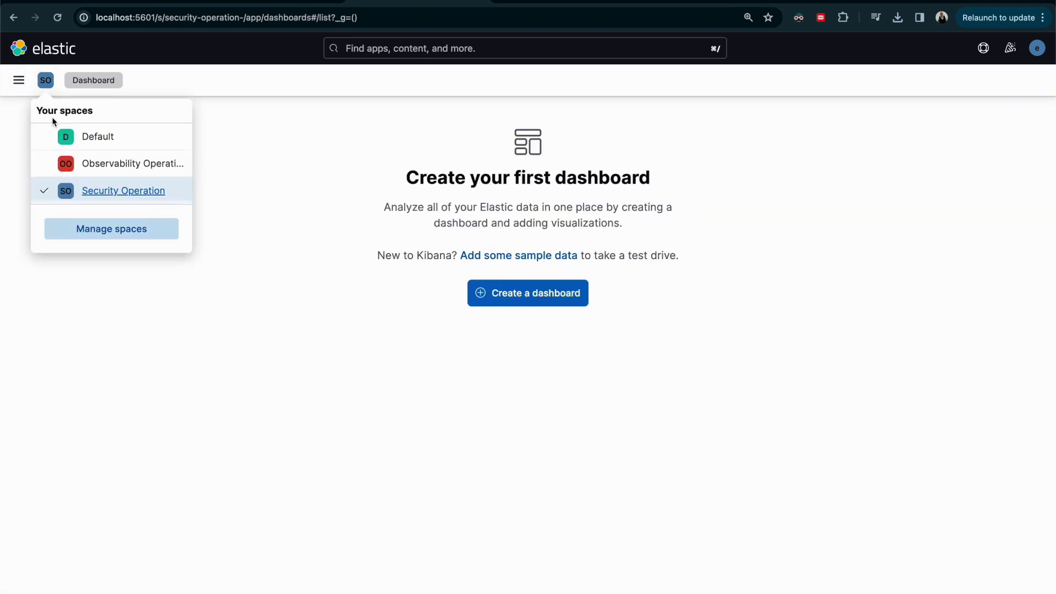
{"action": "left_click", "coordinate": [72, 135]}
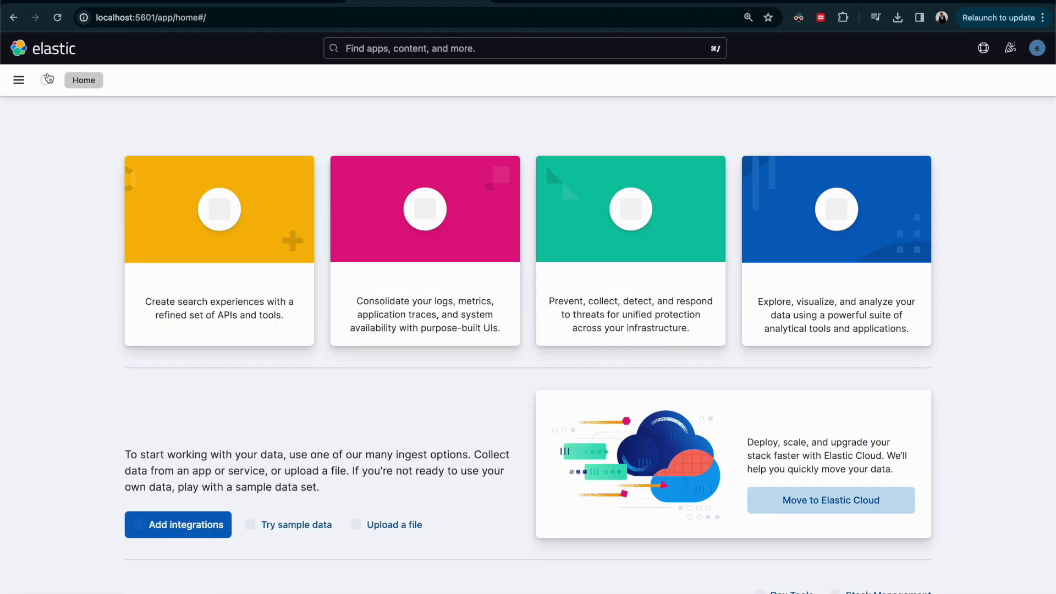
- Open the Saved Objects page of Stack Management in the Default space
{"action": "left_click", "coordinate": [18, 80]}
{"action": "scroll", "coordinate": [46, 385], "scroll_direction": "down", "scroll_amount": 3}
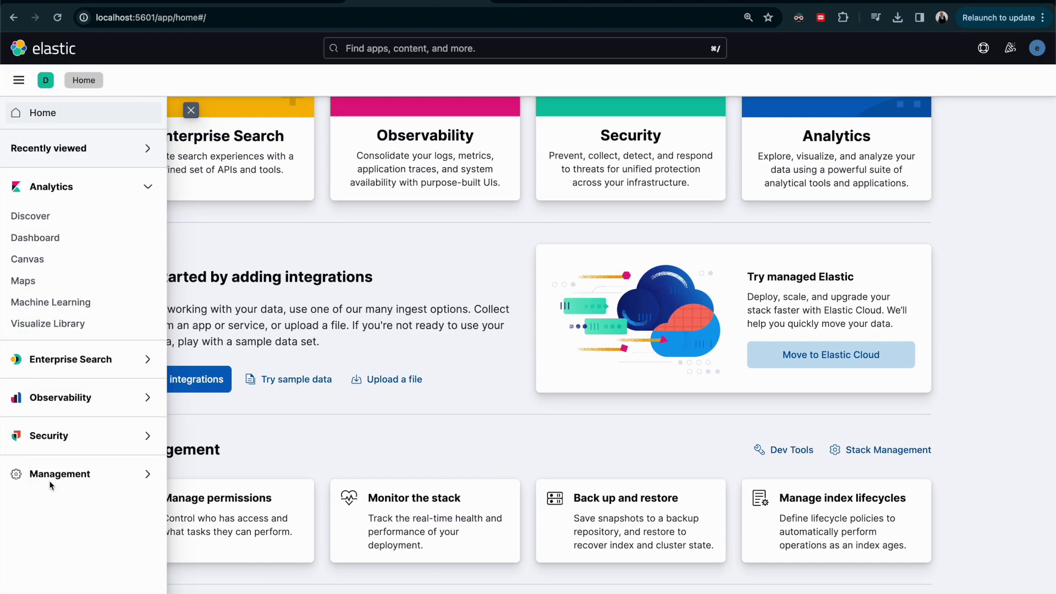
{"action": "left_click", "coordinate": [58, 474]}
{"action": "scroll", "coordinate": [60, 463], "scroll_direction": "down", "scroll_amount": 4}
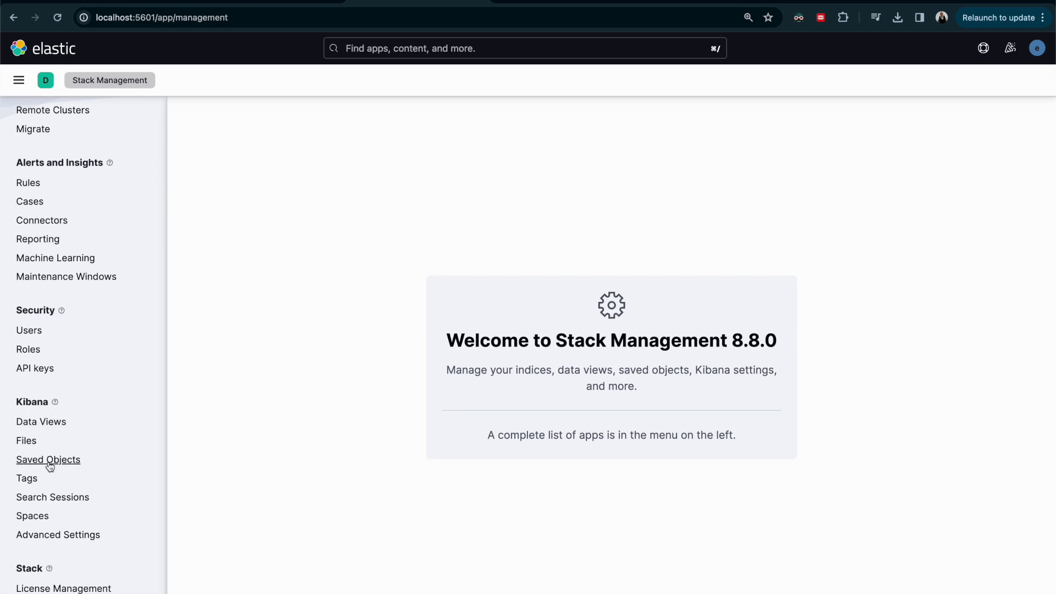
{"action": "left_click", "coordinate": [50, 460]}
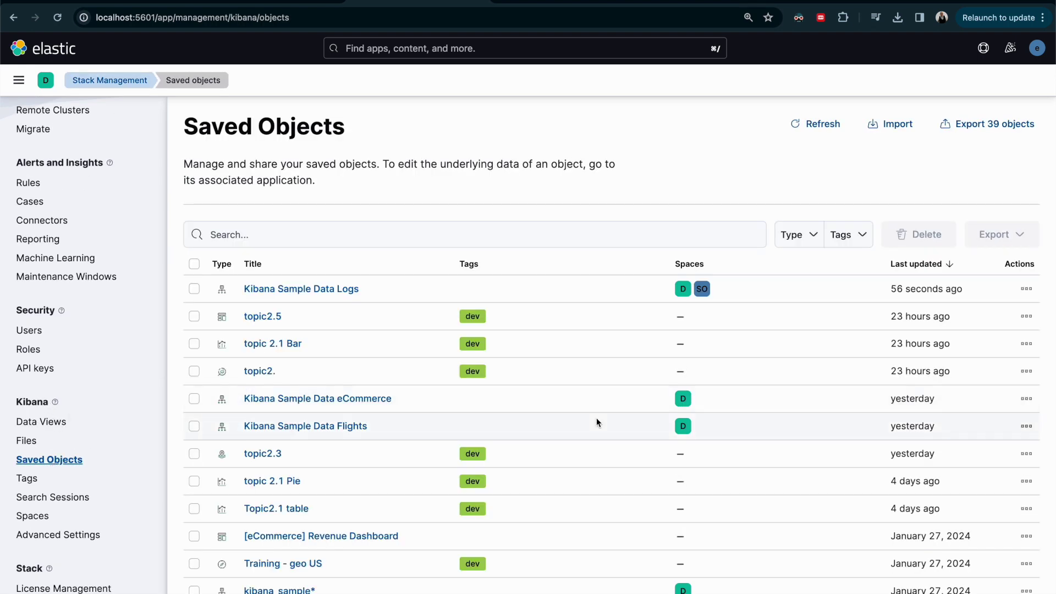
- Filter the saved objects by the dashboard type
{"action": "left_click", "coordinate": [807, 236]}
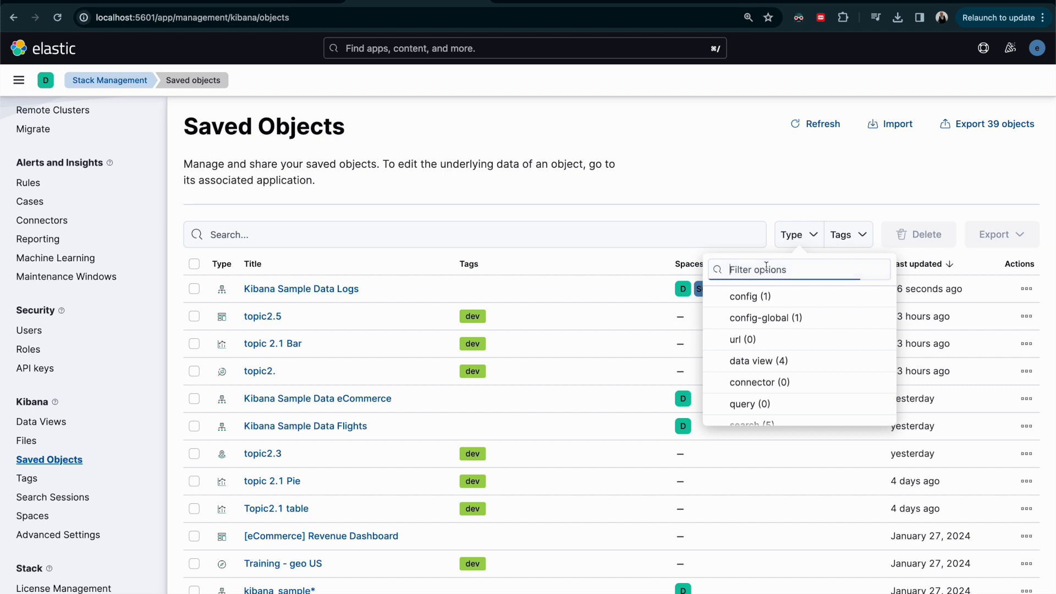
{"action": "type", "text": "dsh"}
{"action": "key", "text": "BackSpace"}
{"action": "key", "text": "BackSpace"}
{"action": "type", "text": "ash"}
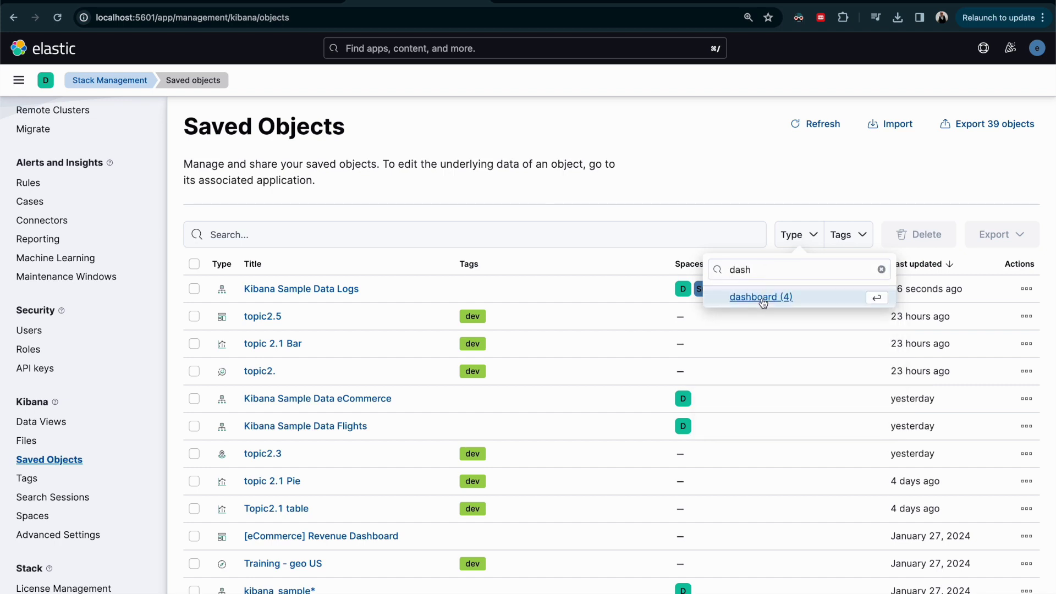
{"action": "key", "text": "Return"}
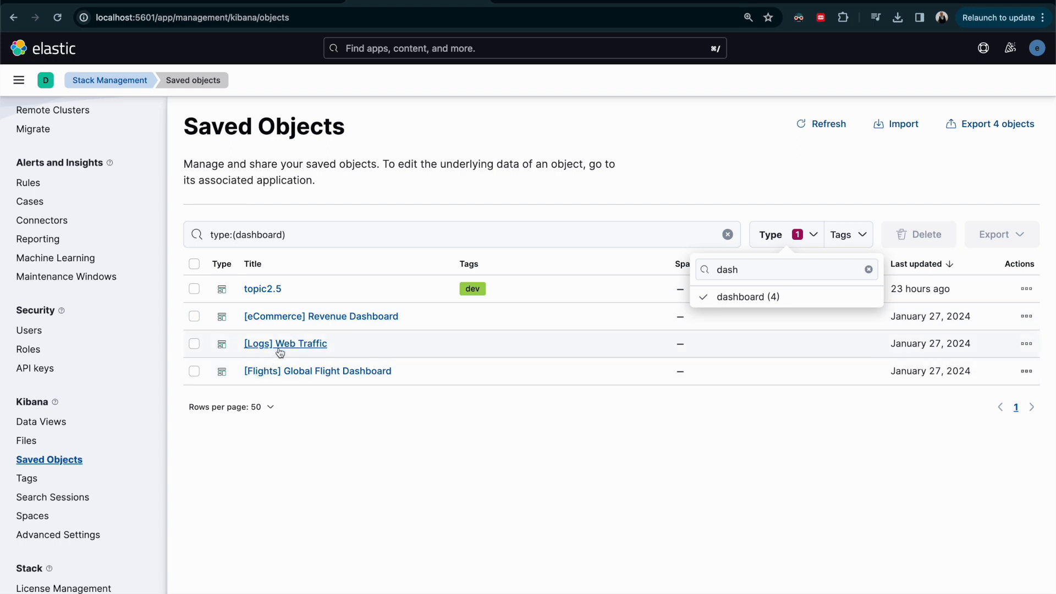
- Copy the [Logs] Web Traffic dashboard to the Security Operation space as new objects with random IDs, including related objects
{"action": "left_click", "coordinate": [1026, 344]}
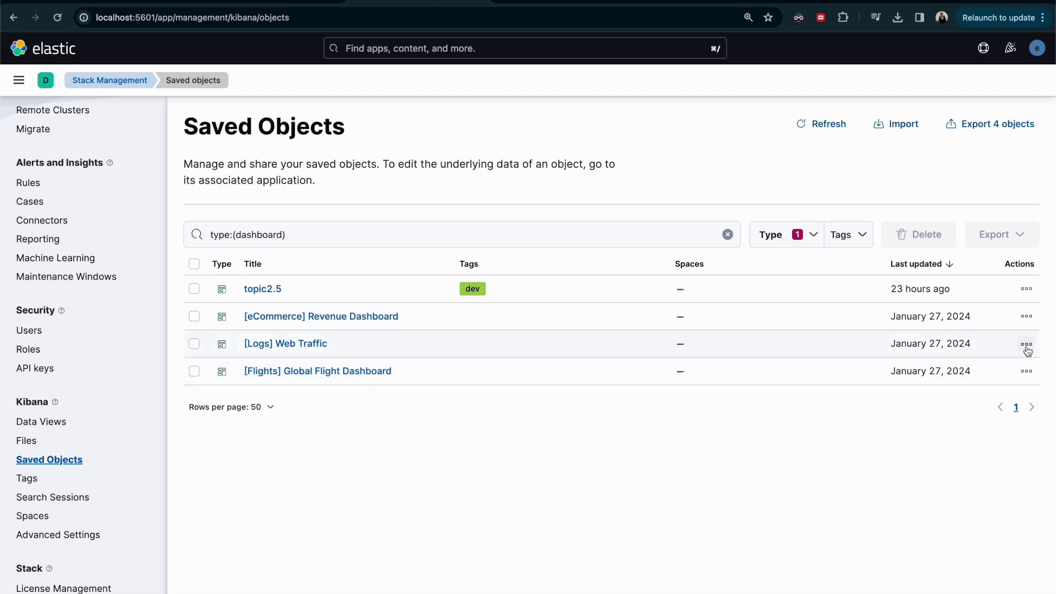
{"action": "left_click", "coordinate": [1027, 343]}
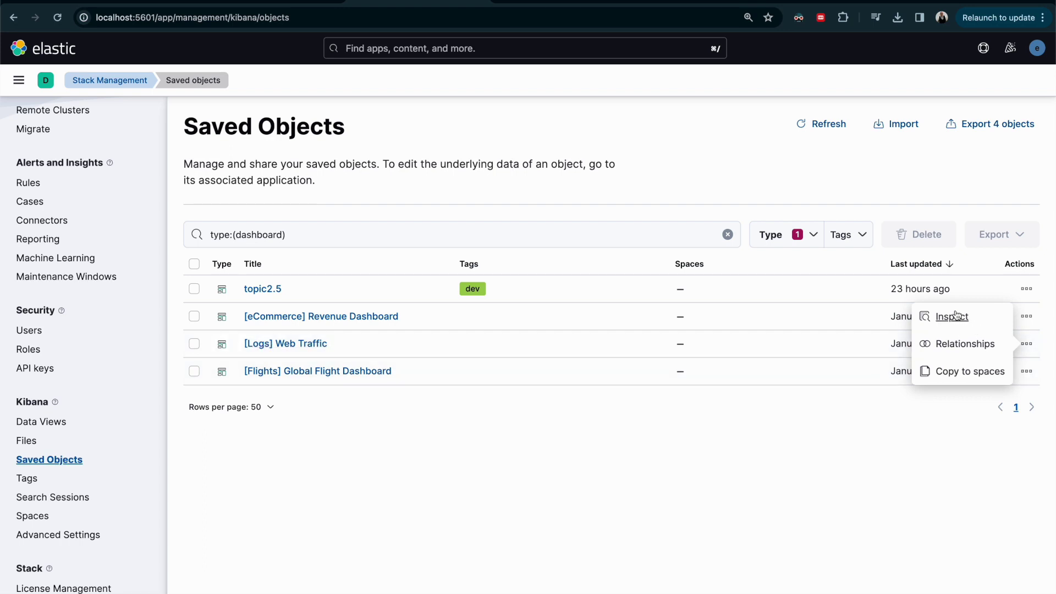
{"action": "left_click", "coordinate": [968, 374]}
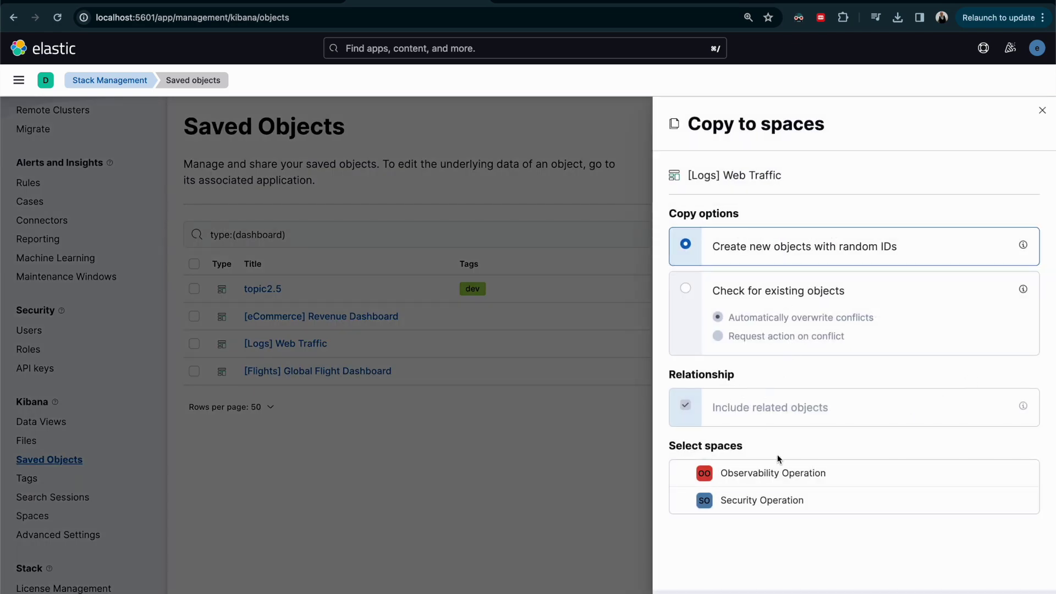
{"action": "left_click", "coordinate": [726, 499]}
{"action": "left_click", "coordinate": [979, 589]}
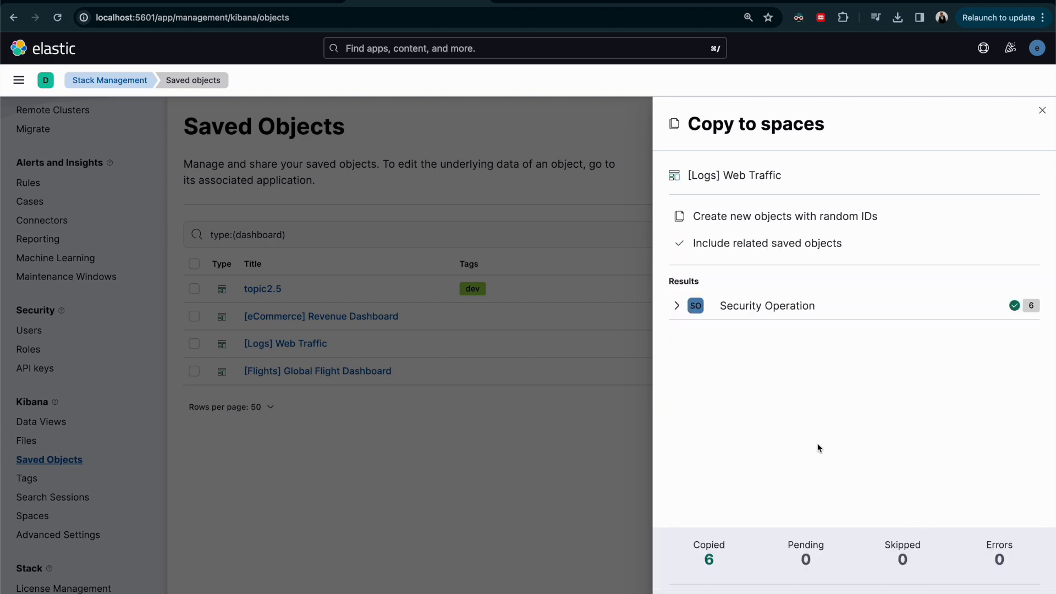
- Review the objects copied to the Security Operation space and close the copy results
{"action": "left_click", "coordinate": [676, 306]}
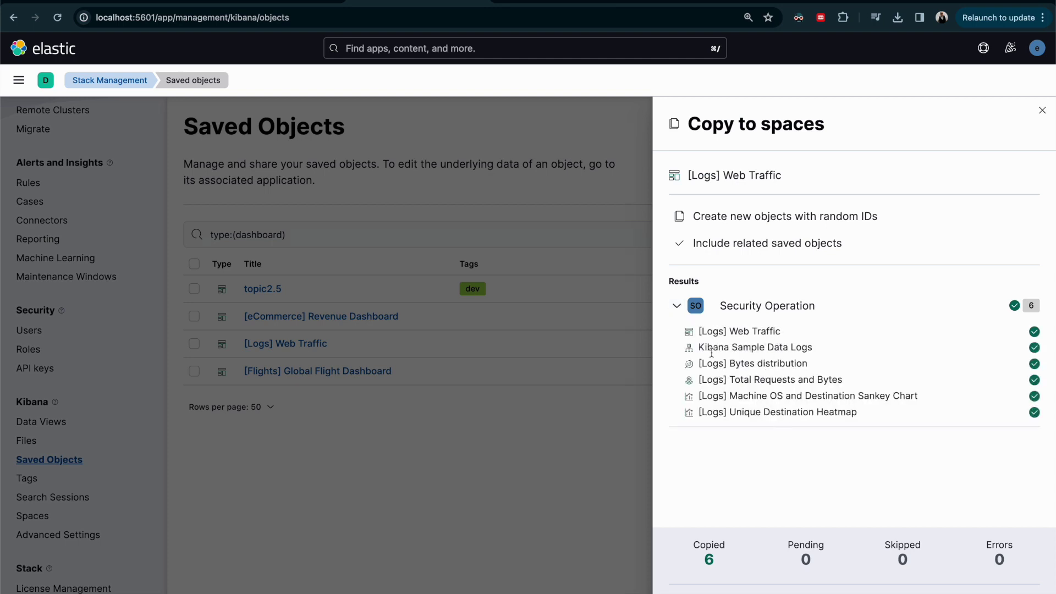
{"action": "left_click", "coordinate": [669, 302]}
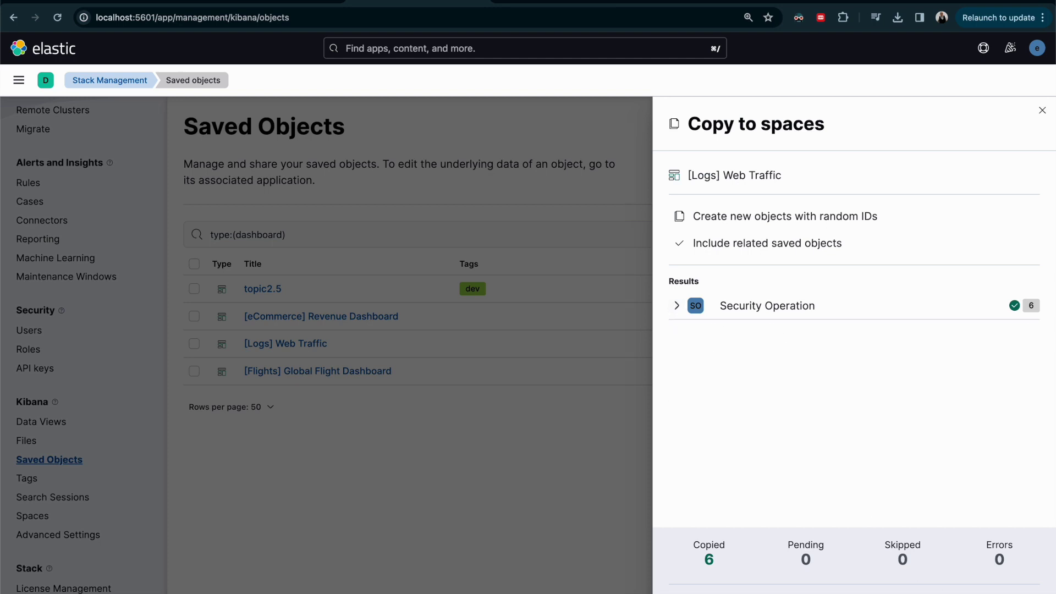
{"action": "key", "text": "Escape"}
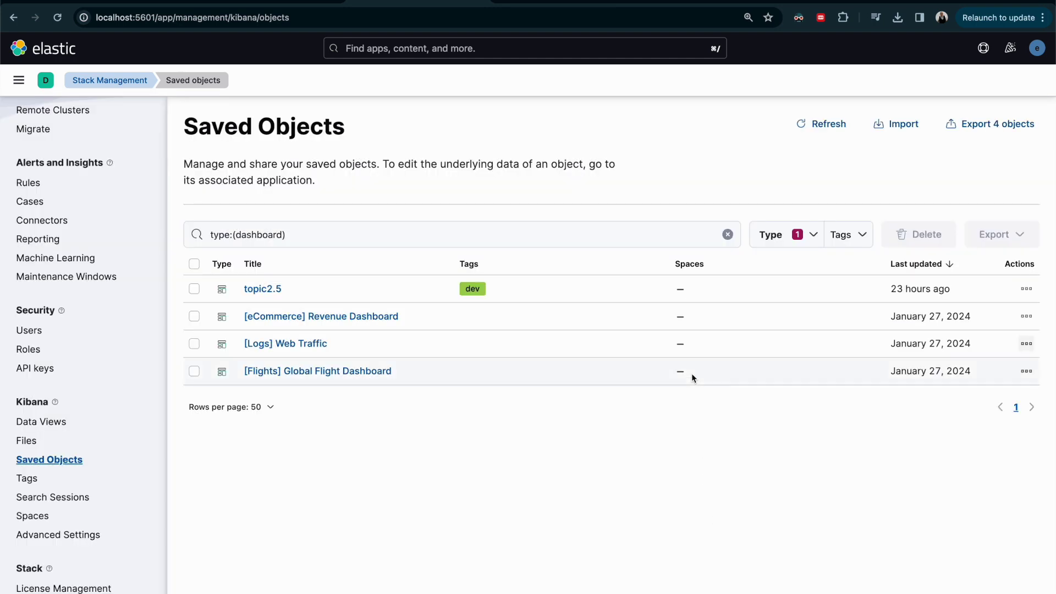
- Switch to the Security Operation space and open the copied [Logs] Web Traffic dashboard
{"action": "left_click", "coordinate": [46, 80]}
{"action": "left_click", "coordinate": [100, 190]}
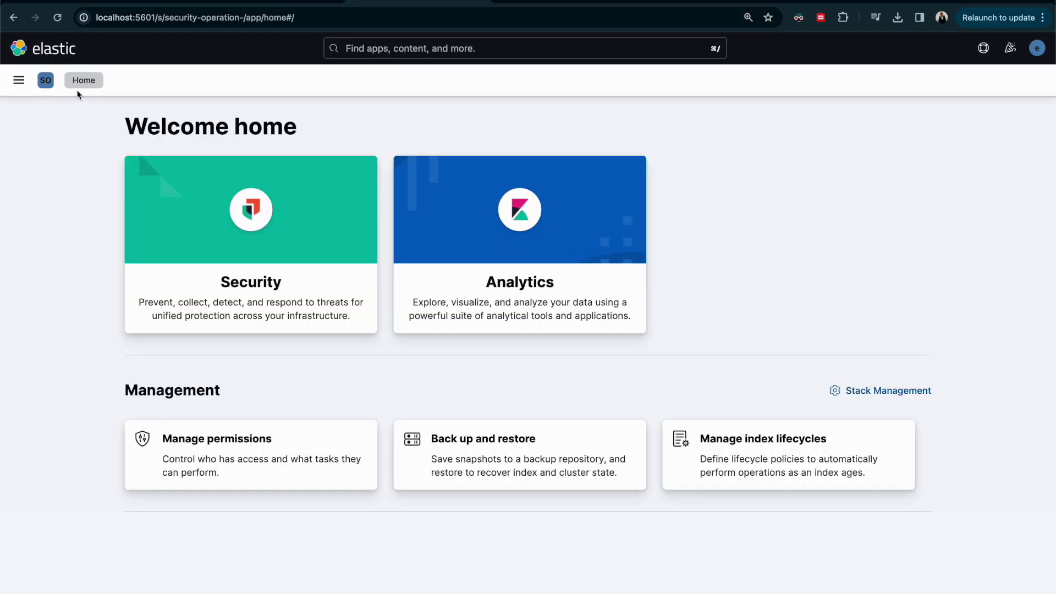
{"action": "left_click", "coordinate": [21, 81]}
{"action": "left_click", "coordinate": [31, 199]}
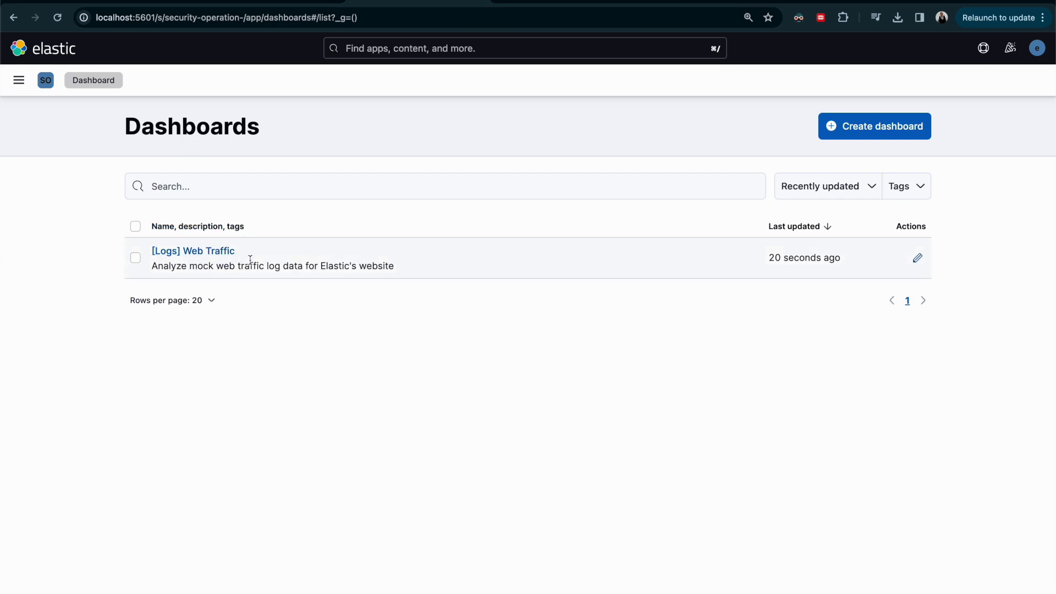
{"action": "left_click_drag", "start_coordinate": [769, 260], "coordinate": [849, 264]}
{"action": "left_click", "coordinate": [214, 251]}
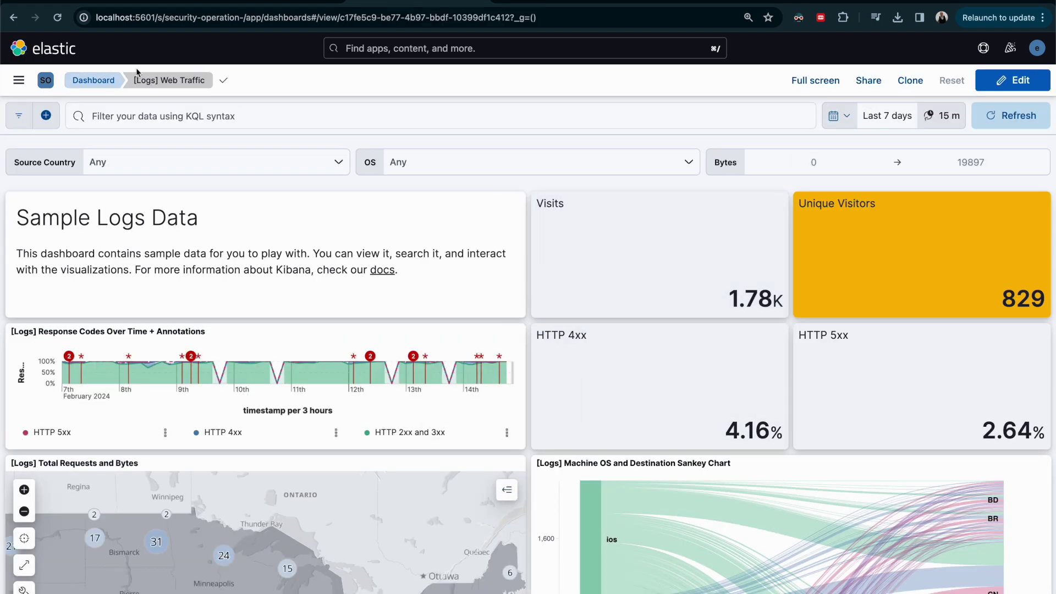
- Switch back to the Default space and open its Saved Objects page
{"action": "left_click", "coordinate": [43, 82]}
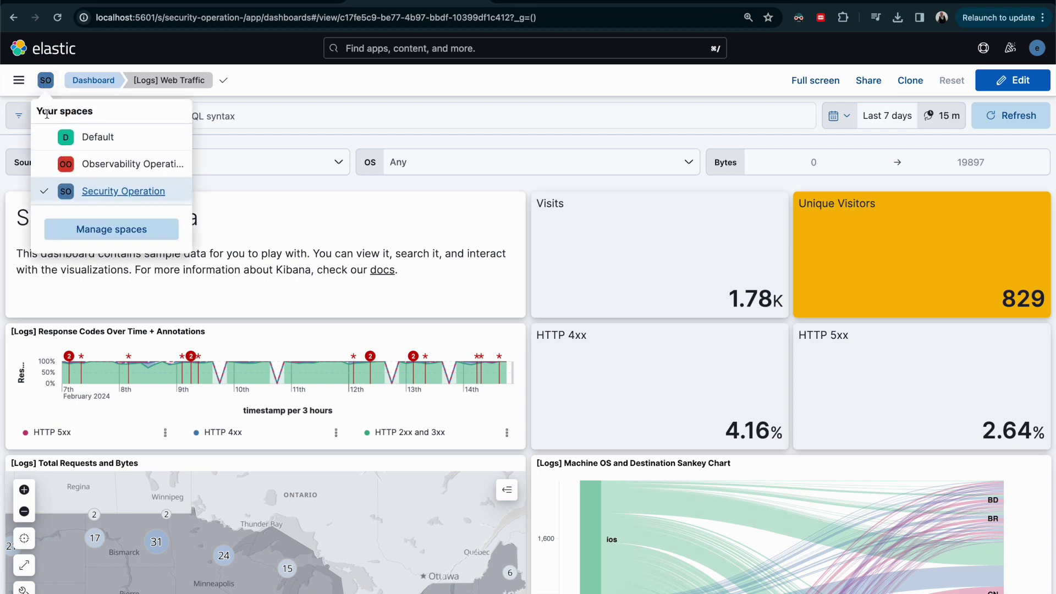
{"action": "left_click", "coordinate": [97, 139]}
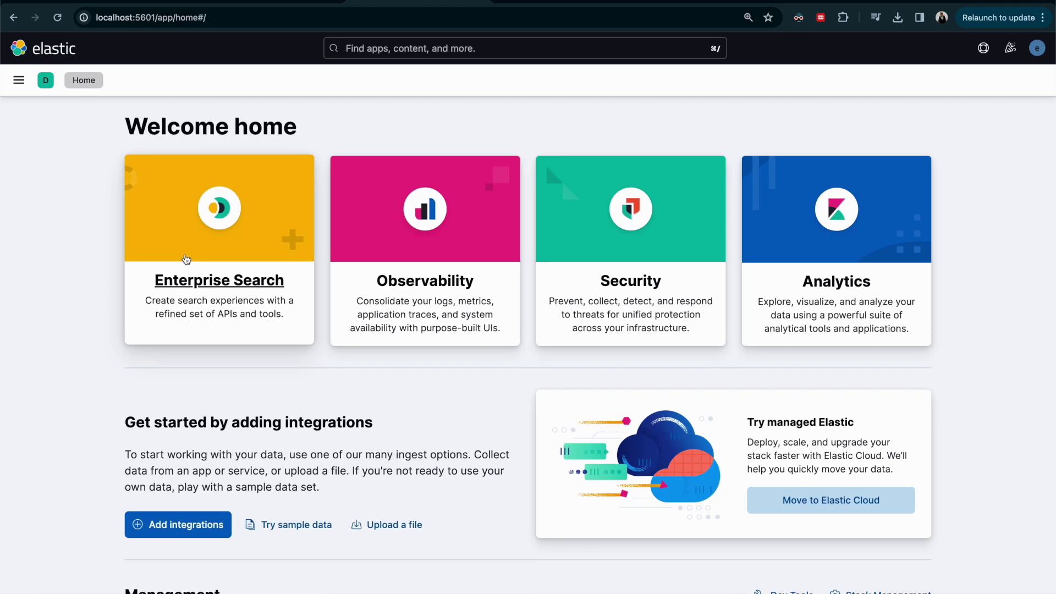
{"action": "left_click", "coordinate": [45, 86]}
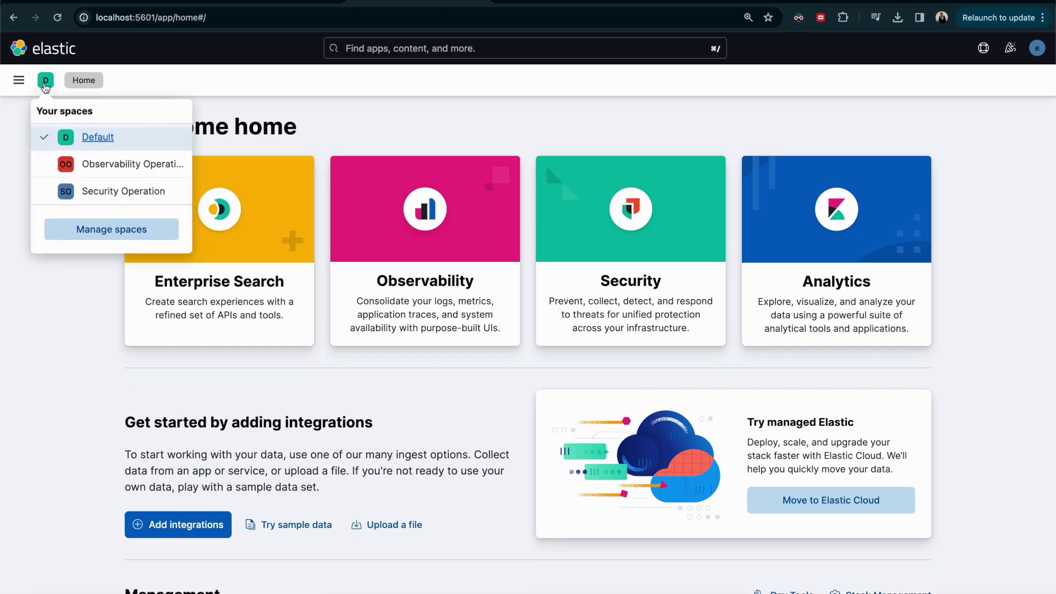
{"action": "left_click", "coordinate": [18, 80]}
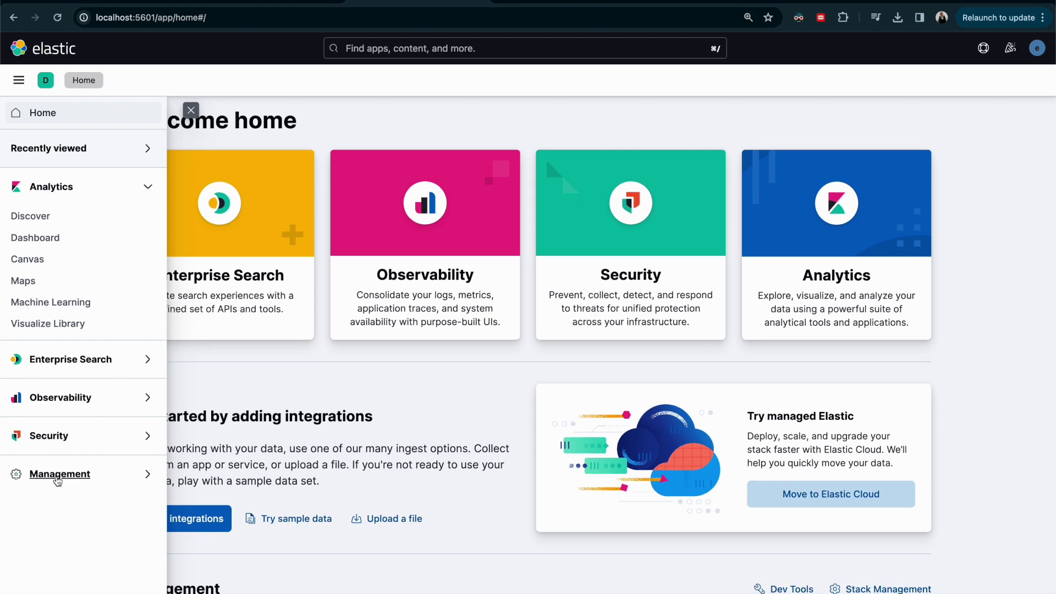
{"action": "left_click", "coordinate": [57, 478]}
{"action": "scroll", "coordinate": [73, 411], "scroll_direction": "down", "scroll_amount": 4}
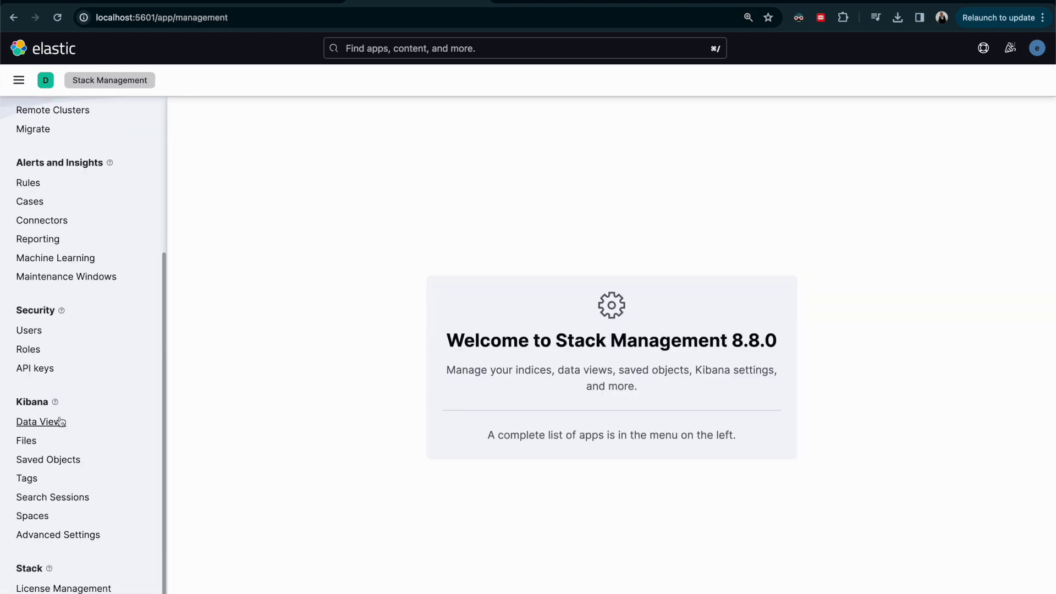
{"action": "left_click", "coordinate": [42, 462]}
- Open the [eCommerce] Revenue Dashboard from the saved objects filtered by dashboard type and return to the Saved Objects page
{"action": "left_click", "coordinate": [839, 234]}
{"action": "left_click", "coordinate": [797, 235]}
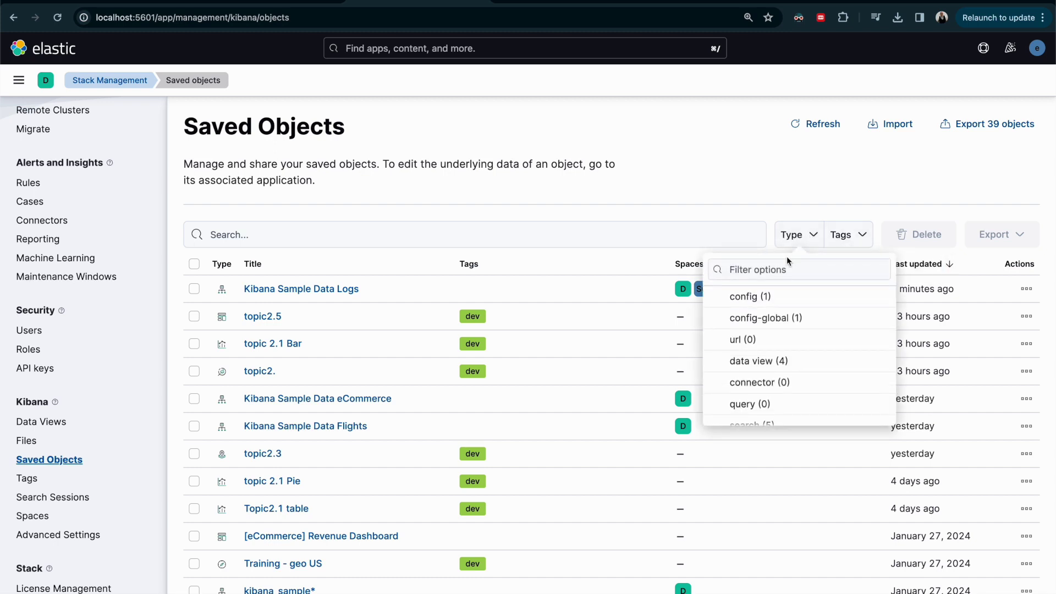
{"action": "left_click", "coordinate": [764, 271]}
{"action": "type", "text": "datd"}
{"action": "key", "text": "BackSpace"}
{"action": "key", "text": "BackSpace"}
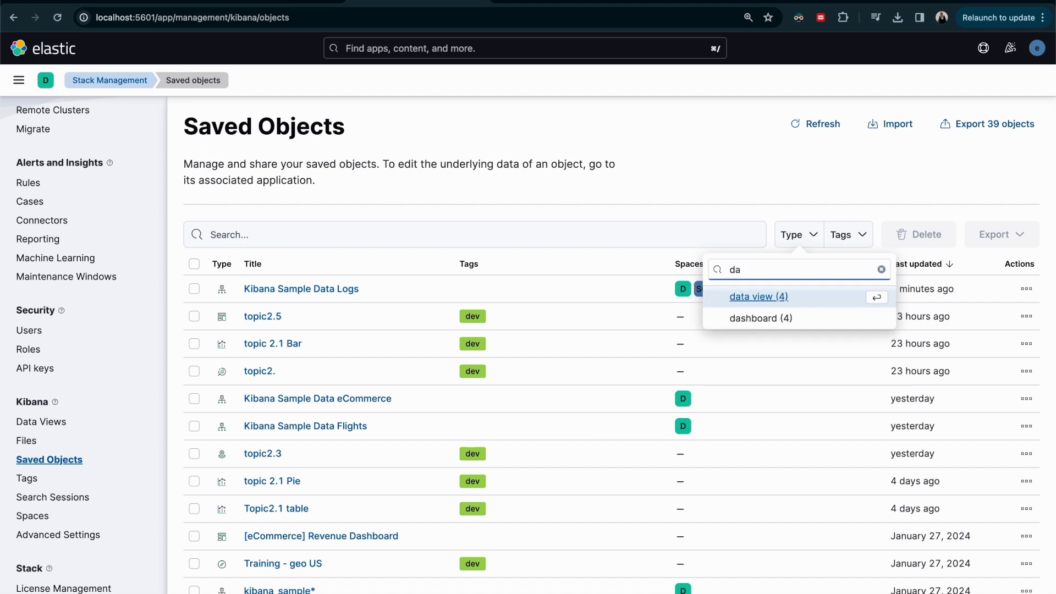
{"action": "left_click", "coordinate": [761, 318]}
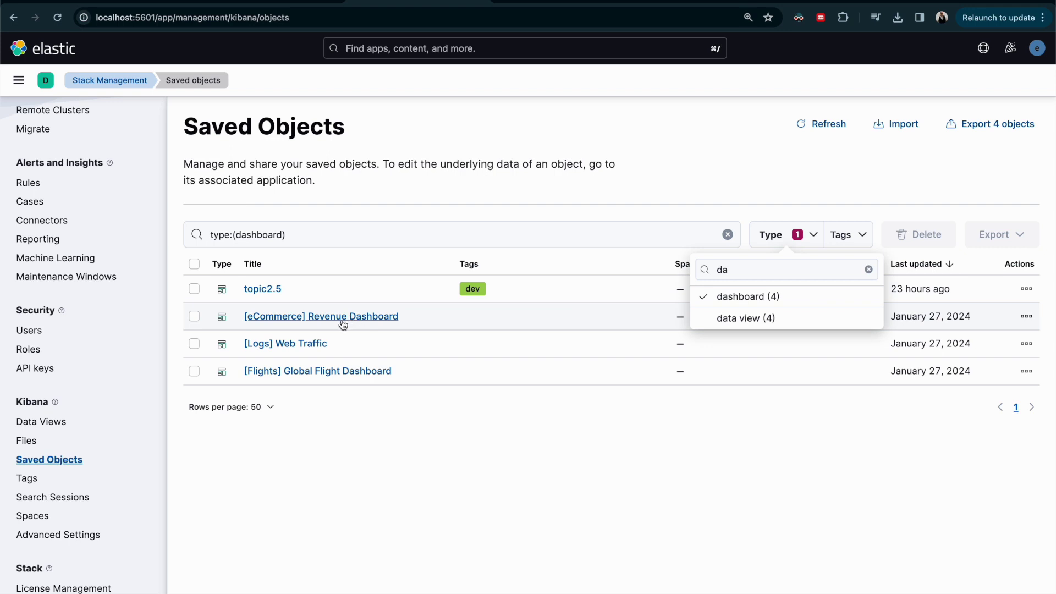
{"action": "left_click", "coordinate": [314, 320]}
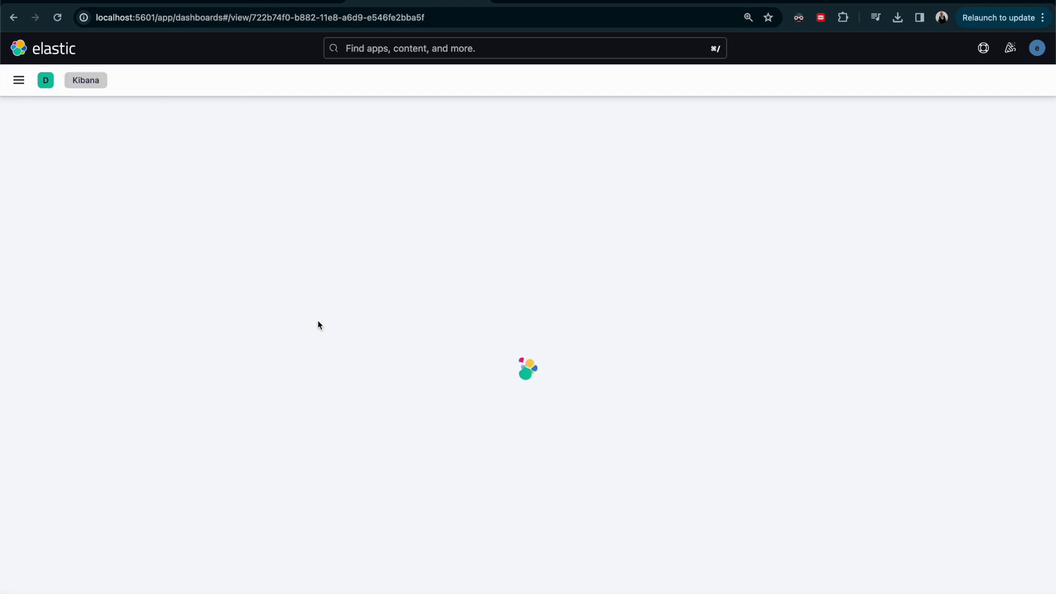
{"action": "left_click", "coordinate": [14, 18]}
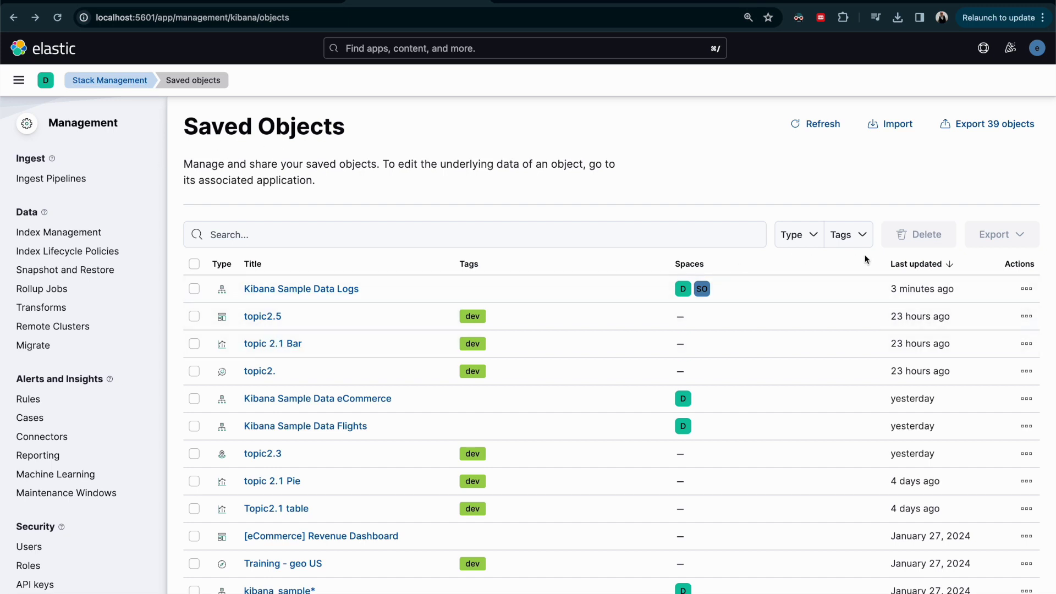
- Filter the Saved Objects list so that it shows only dashboards
{"action": "left_click", "coordinate": [815, 236]}
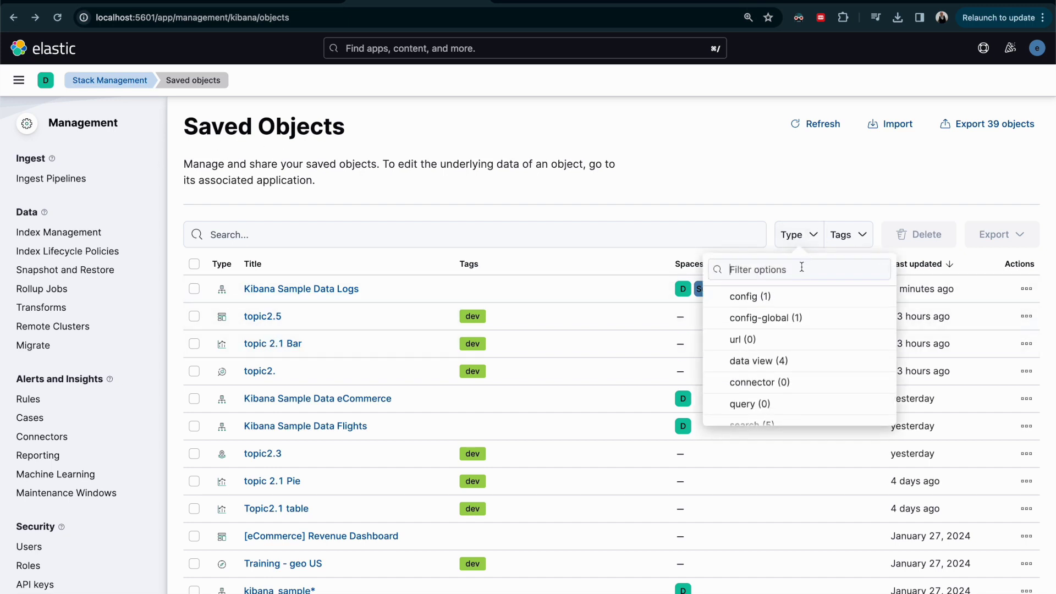
{"action": "type", "text": "dah"}
{"action": "key", "text": "BackSpace"}
{"action": "type", "text": "sh"}
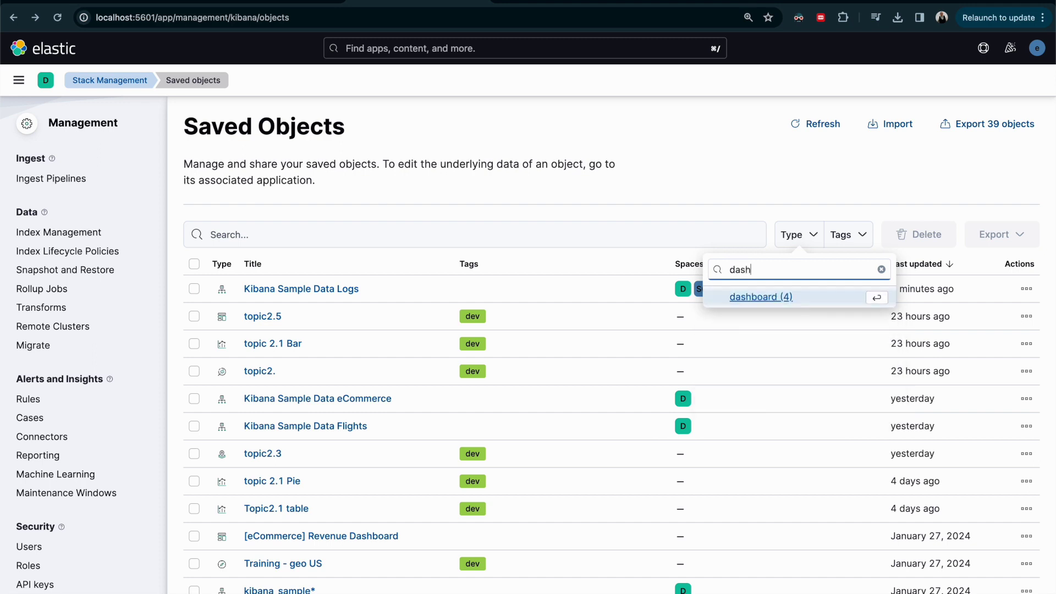
{"action": "left_click", "coordinate": [766, 300]}
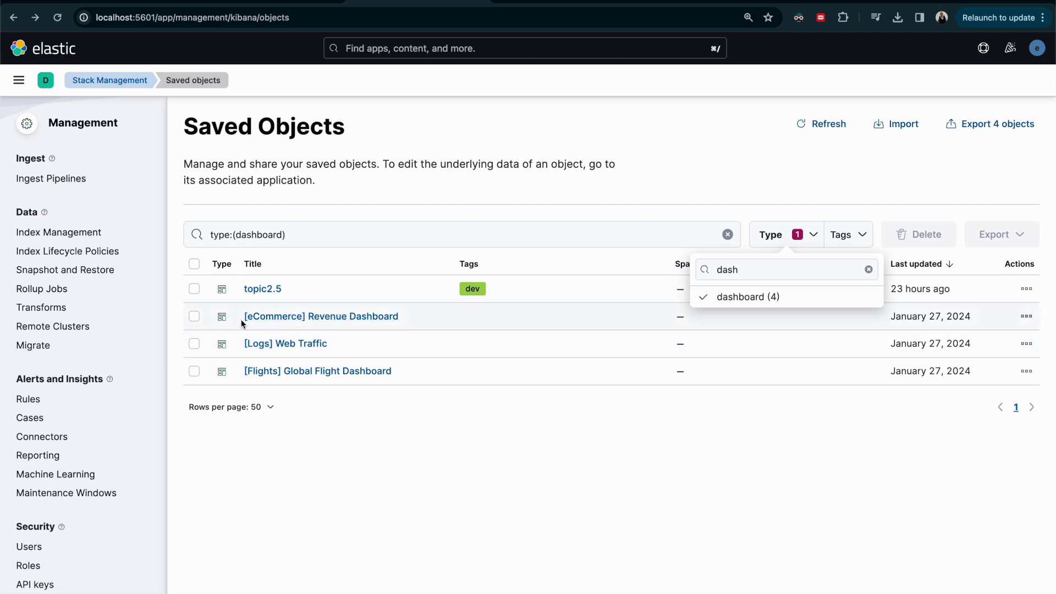
{"action": "left_click", "coordinate": [194, 316]}
{"action": "left_click", "coordinate": [194, 317]}
{"action": "left_click", "coordinate": [194, 344]}
{"action": "left_click", "coordinate": [195, 372]}
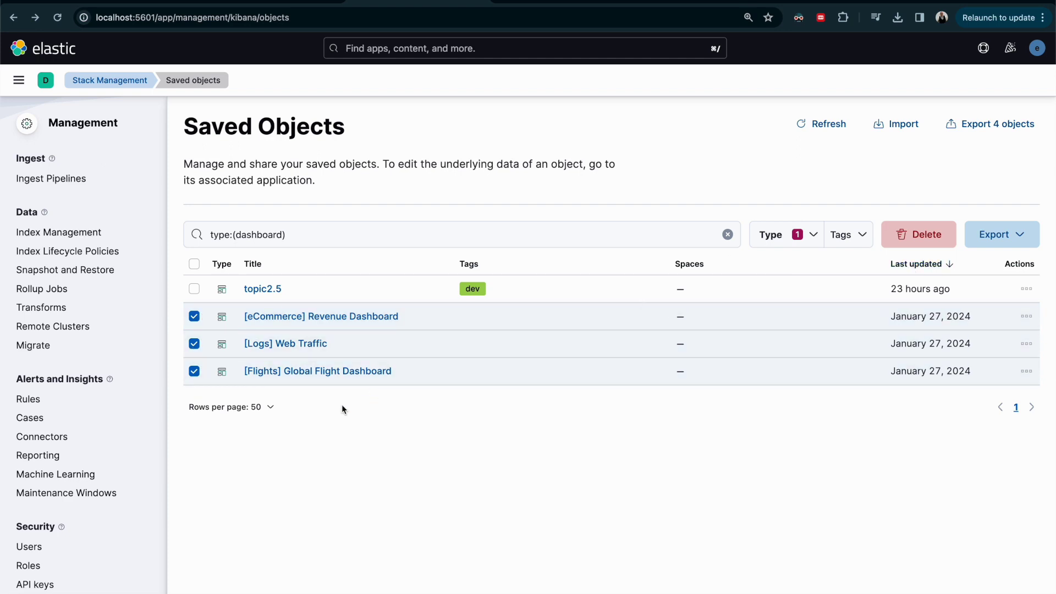
{"action": "left_click", "coordinate": [194, 343]}
{"action": "left_click", "coordinate": [194, 372]}
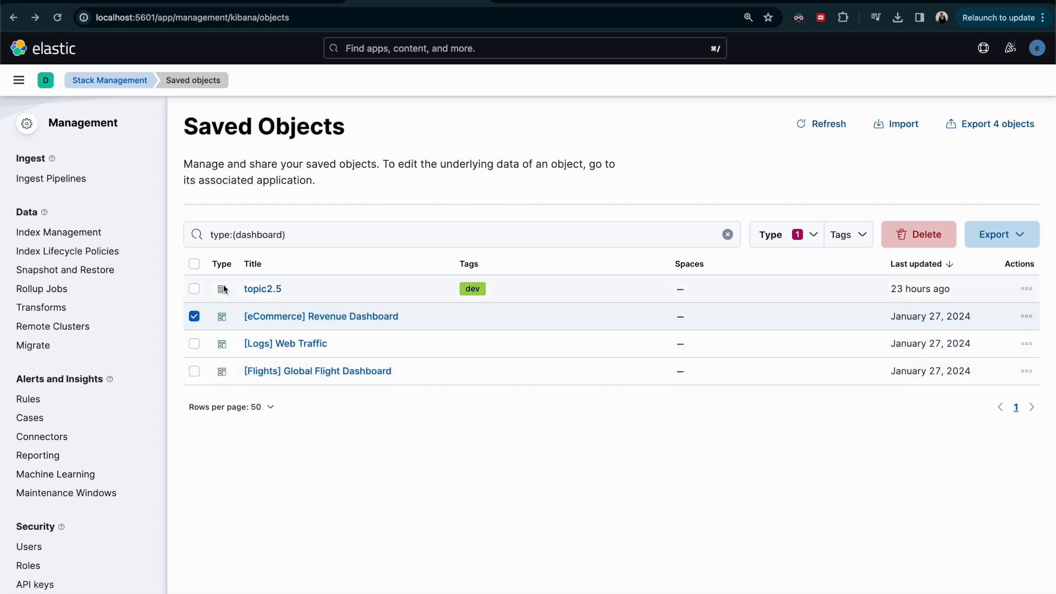
{"action": "left_click", "coordinate": [194, 316]}
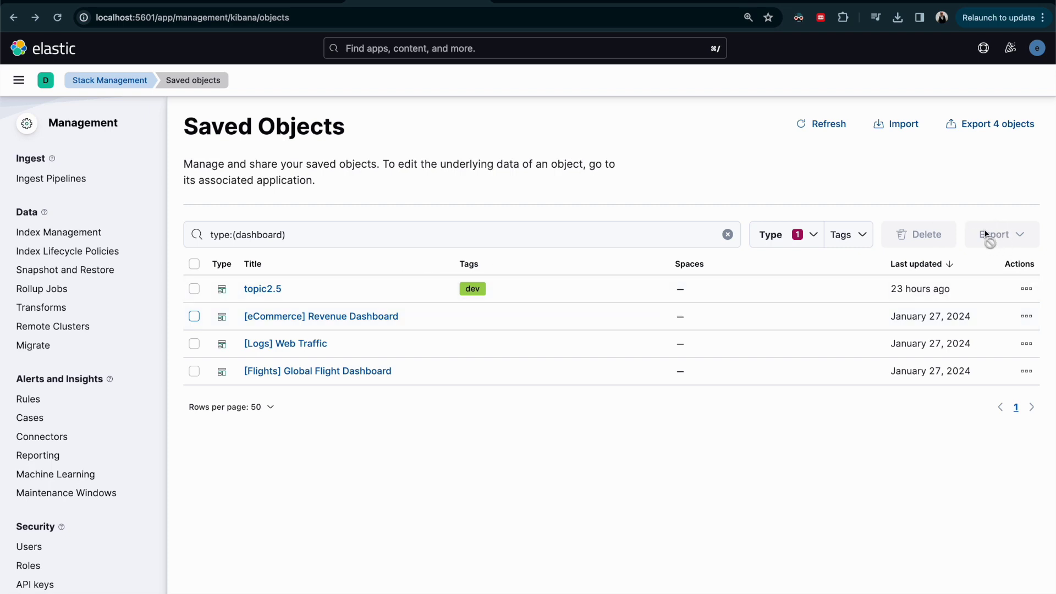
- Copy the [eCommerce] Revenue Dashboard to the Observability Operation space as new objects with random IDs and review the list of copied objects
{"action": "left_click", "coordinate": [1026, 317]}
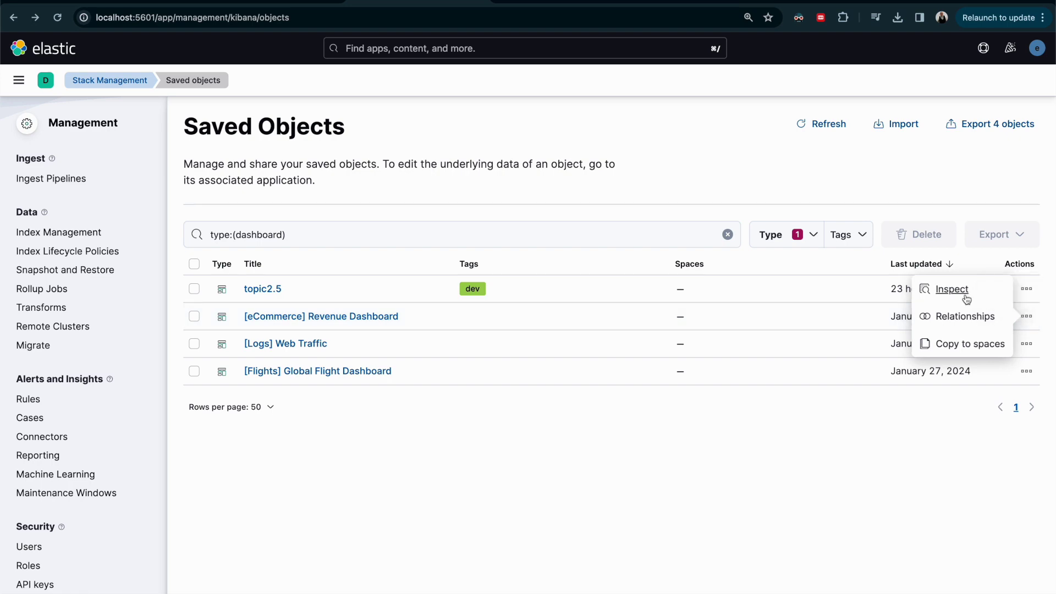
{"action": "left_click", "coordinate": [956, 344]}
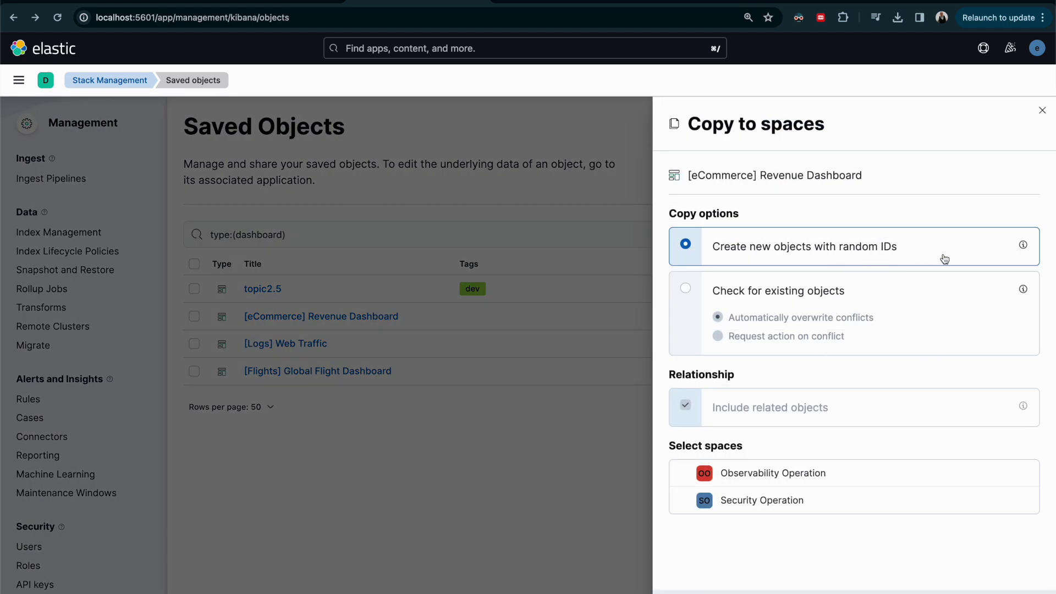
{"action": "left_click", "coordinate": [748, 476]}
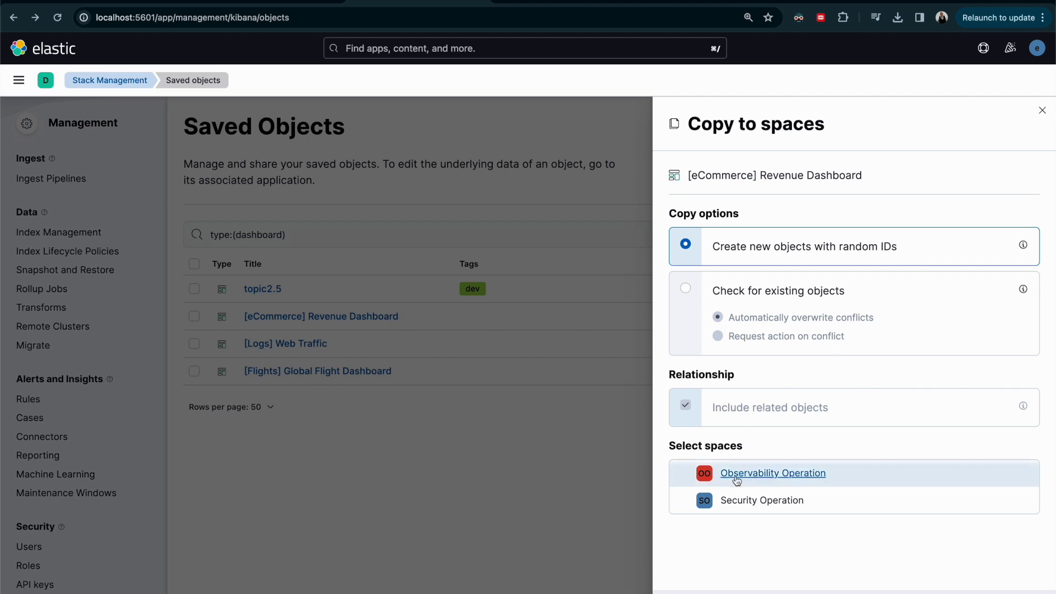
{"action": "left_click", "coordinate": [968, 583]}
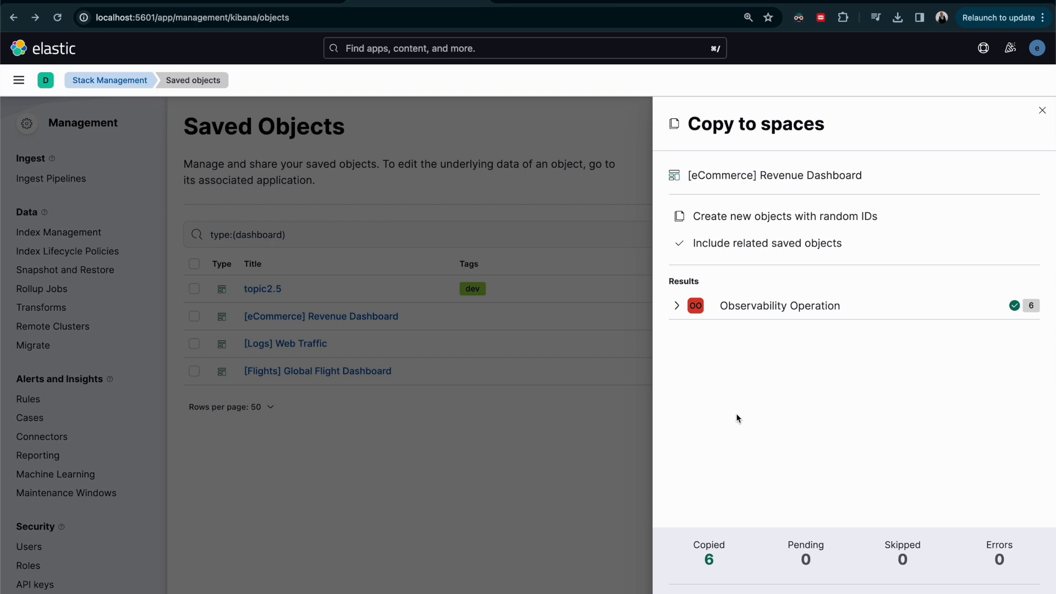
{"action": "left_click", "coordinate": [677, 305]}
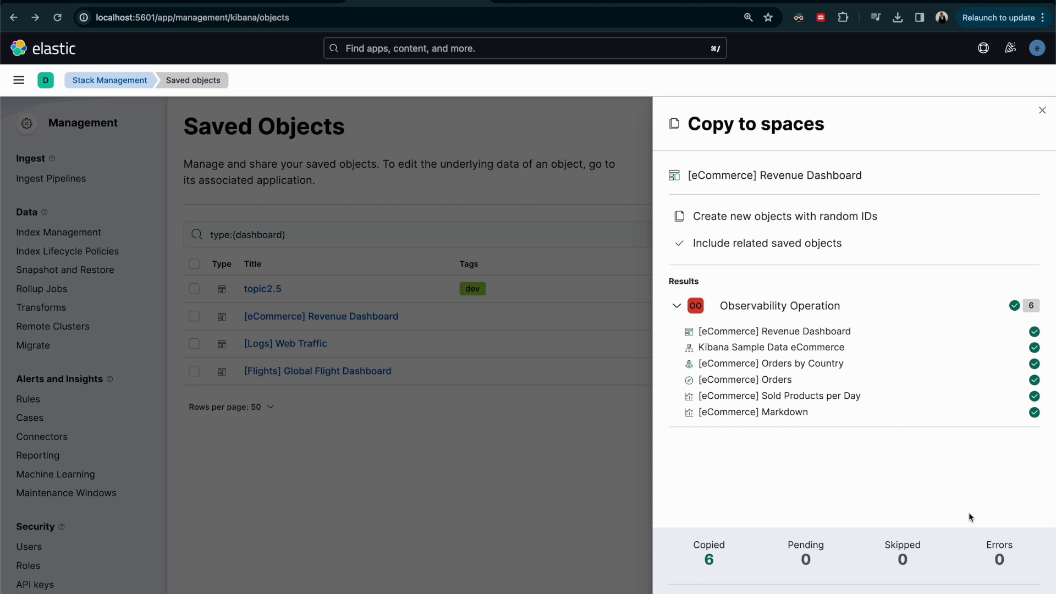
{"action": "key", "text": "Escape"}
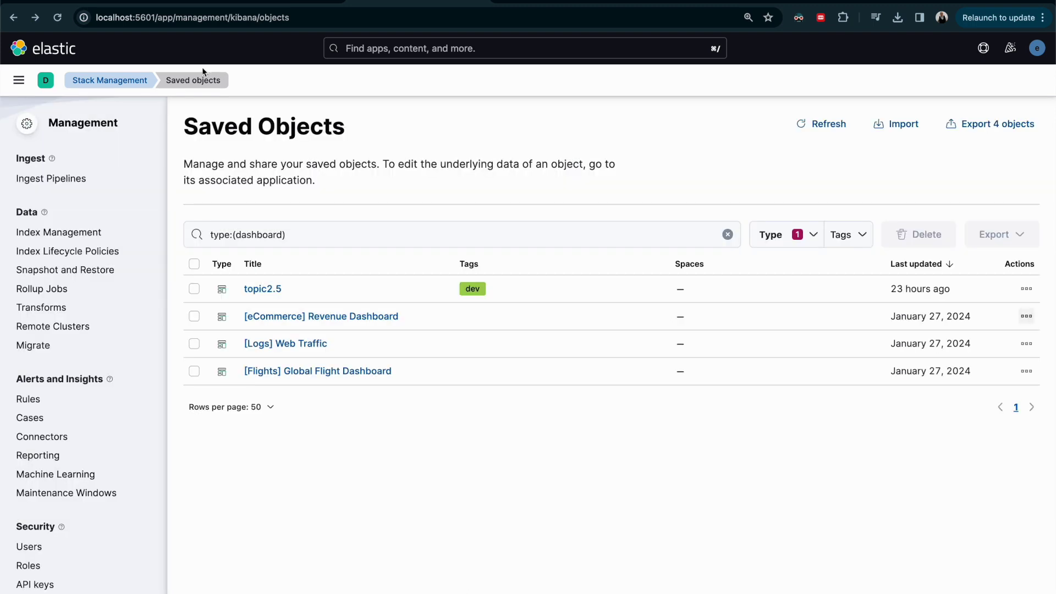
- Switch to the Observability Operation space and look through the copied [eCommerce] Revenue Dashboard
{"action": "left_click", "coordinate": [46, 82]}
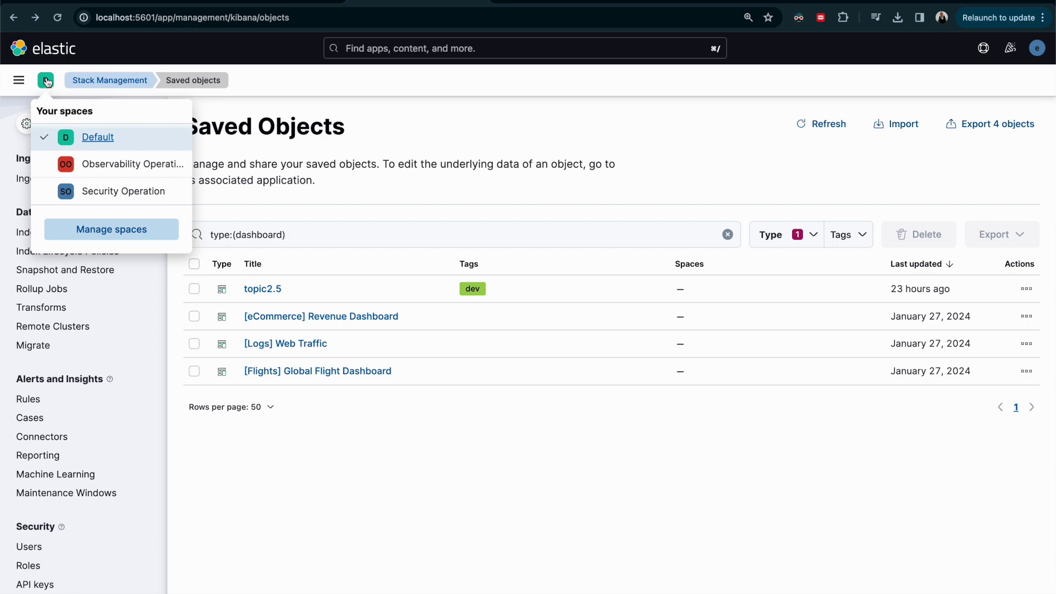
{"action": "left_click", "coordinate": [119, 164]}
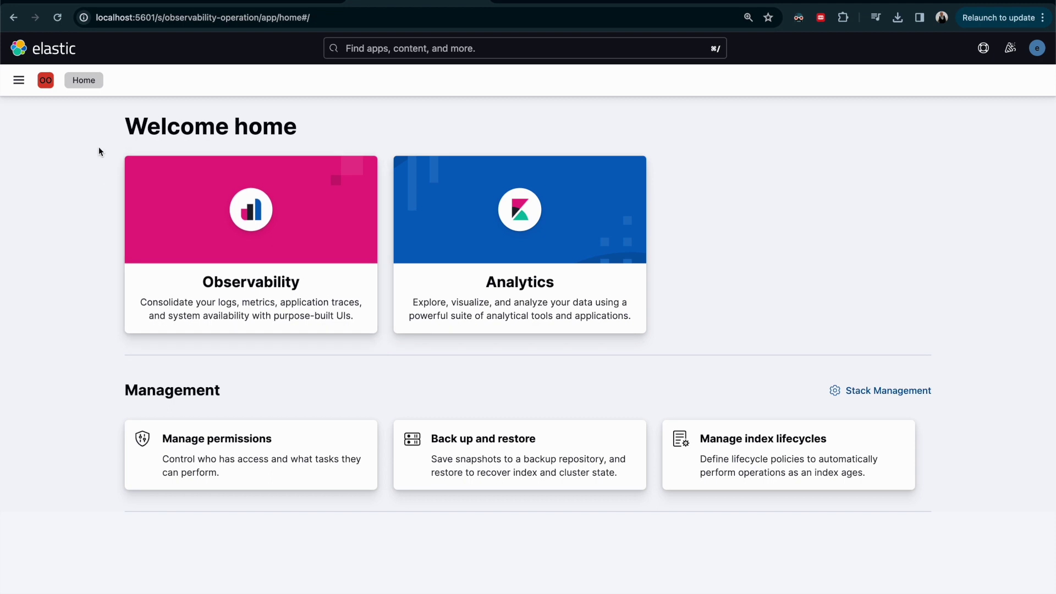
{"action": "left_click", "coordinate": [19, 80]}
{"action": "left_click", "coordinate": [47, 200]}
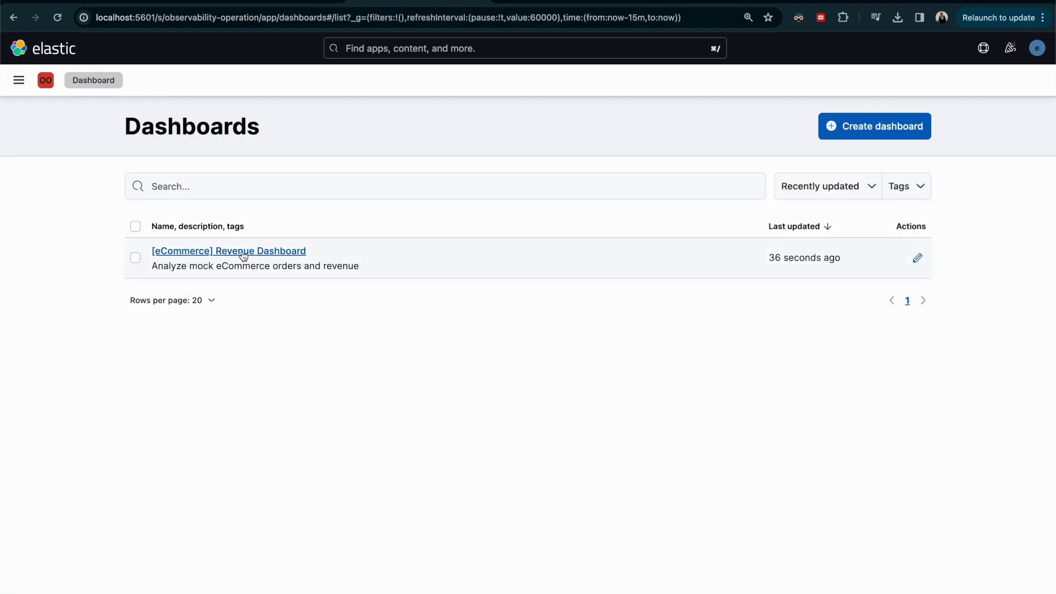
{"action": "left_click", "coordinate": [228, 251]}
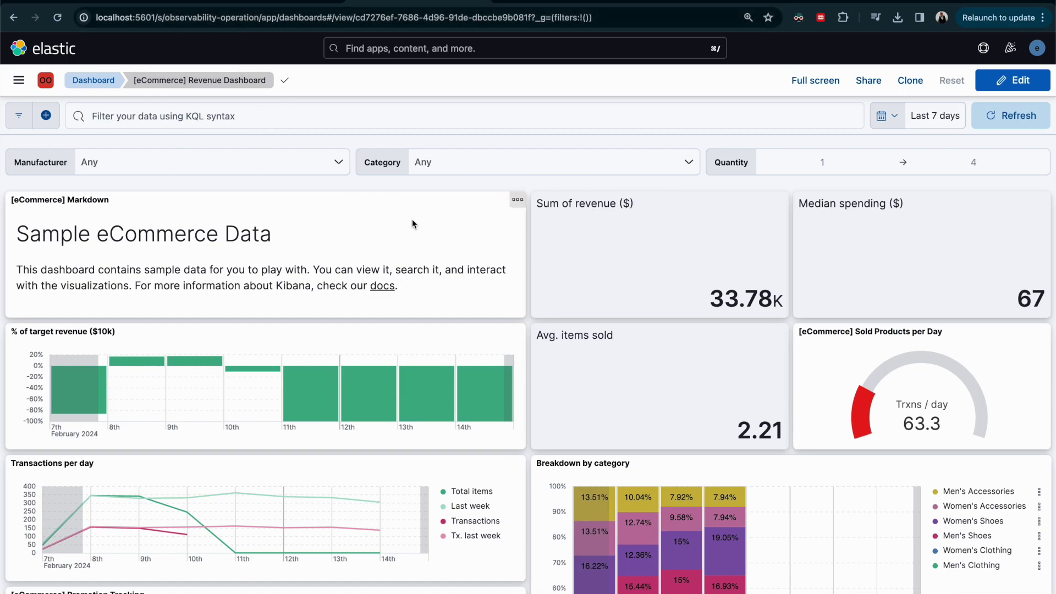
{"action": "scroll", "coordinate": [477, 444], "scroll_direction": "down", "scroll_amount": 12}
{"action": "scroll", "coordinate": [477, 446], "scroll_direction": "up", "scroll_amount": 12}
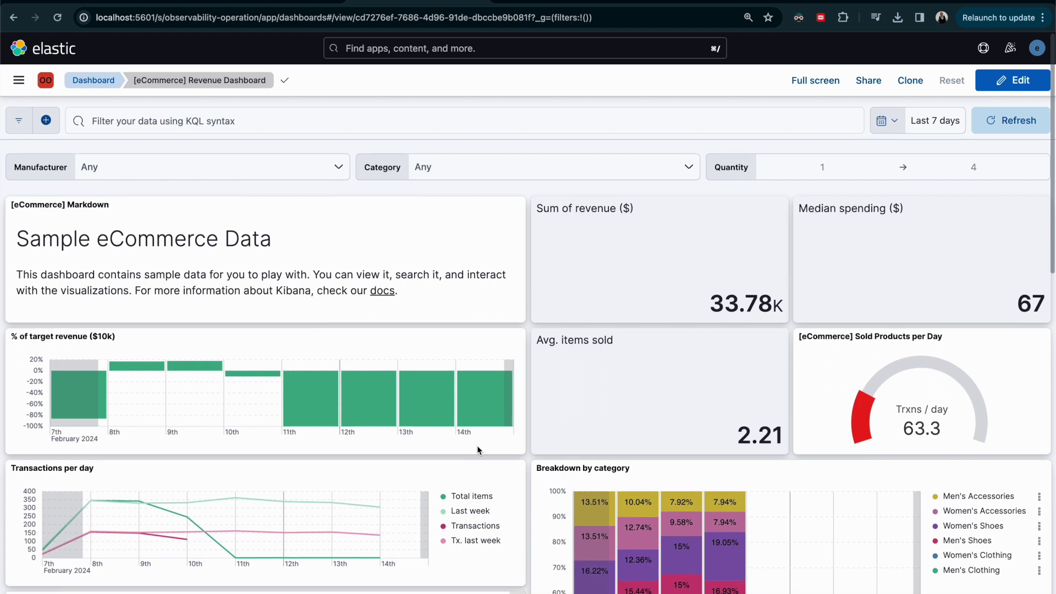